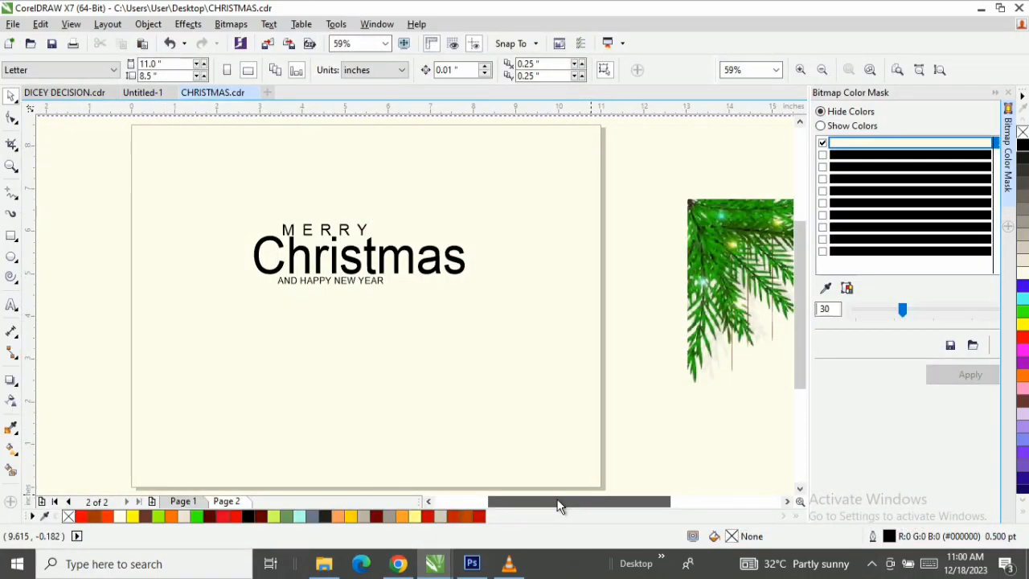
# Step: Examine the pine branch, gift sack, Santa and hanging ornament images placed beside the page
pyautogui.moveTo(558, 502); pyautogui.dragTo(681, 499)
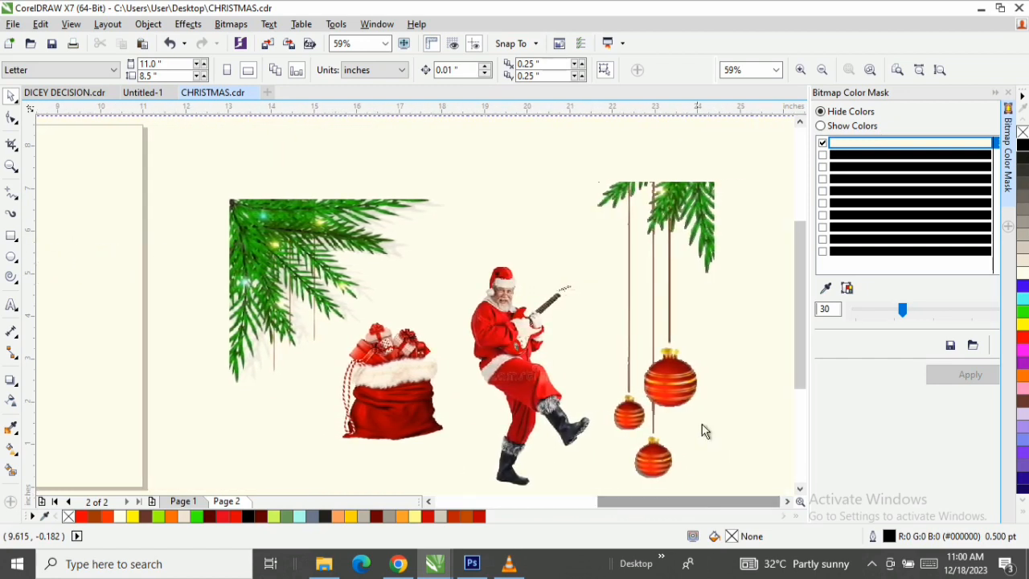
pyautogui.scroll(-3, 804, 273)
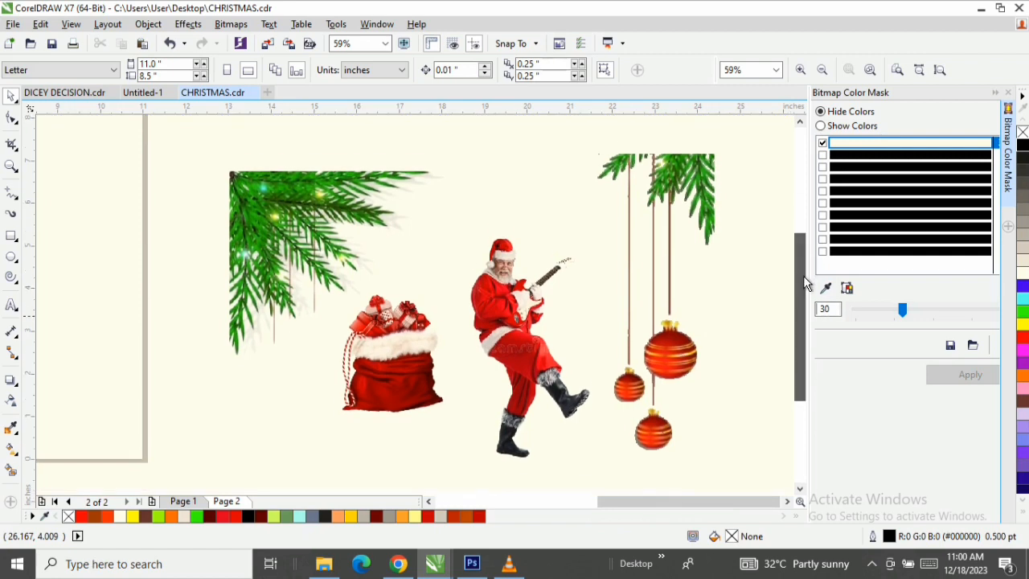
pyautogui.click(538, 358)
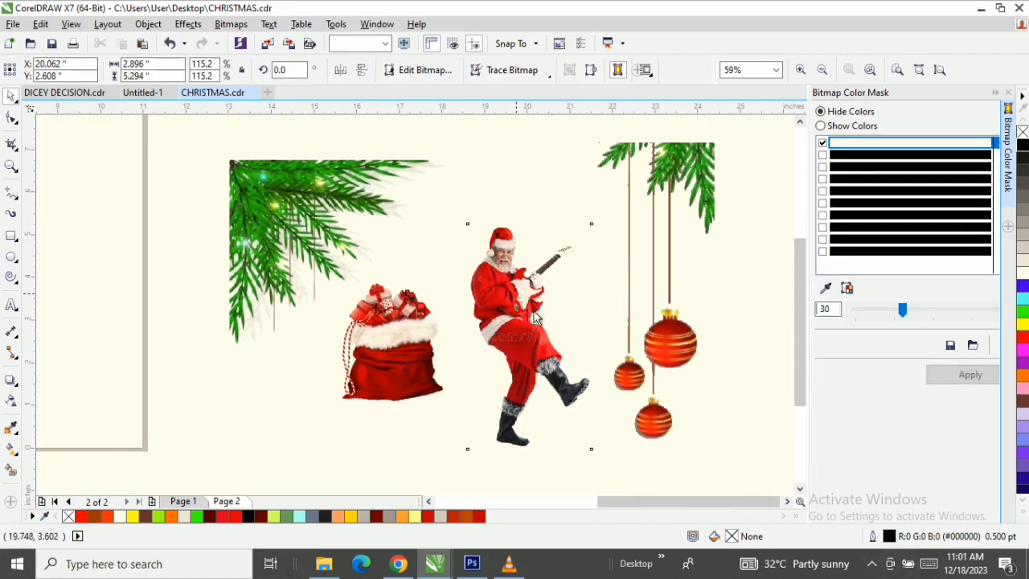
pyautogui.click(382, 346)
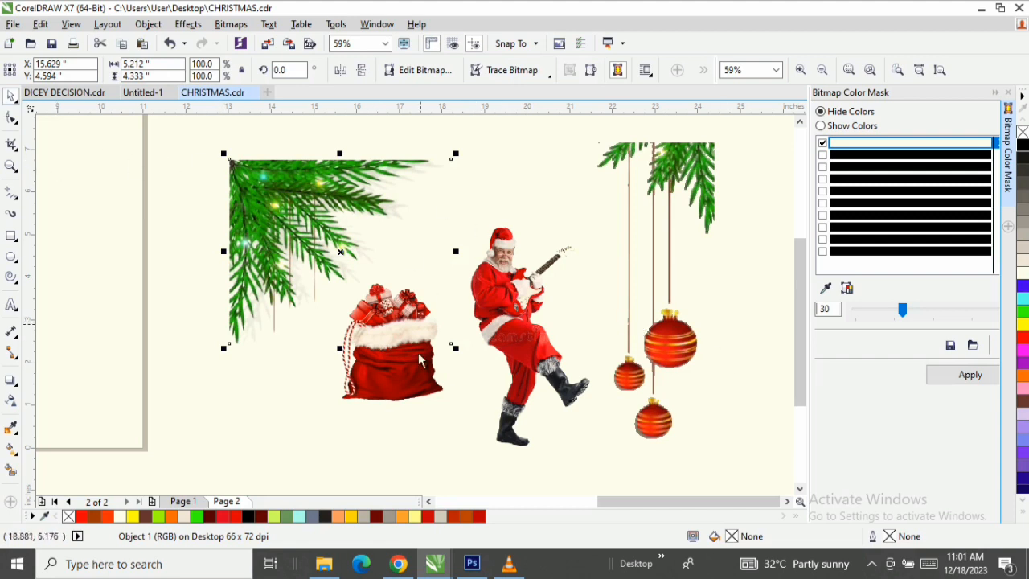
pyautogui.moveTo(600, 502); pyautogui.dragTo(518, 511)
pyautogui.scroll(-2, 252, 310)
pyautogui.scroll(3, 202, 280)
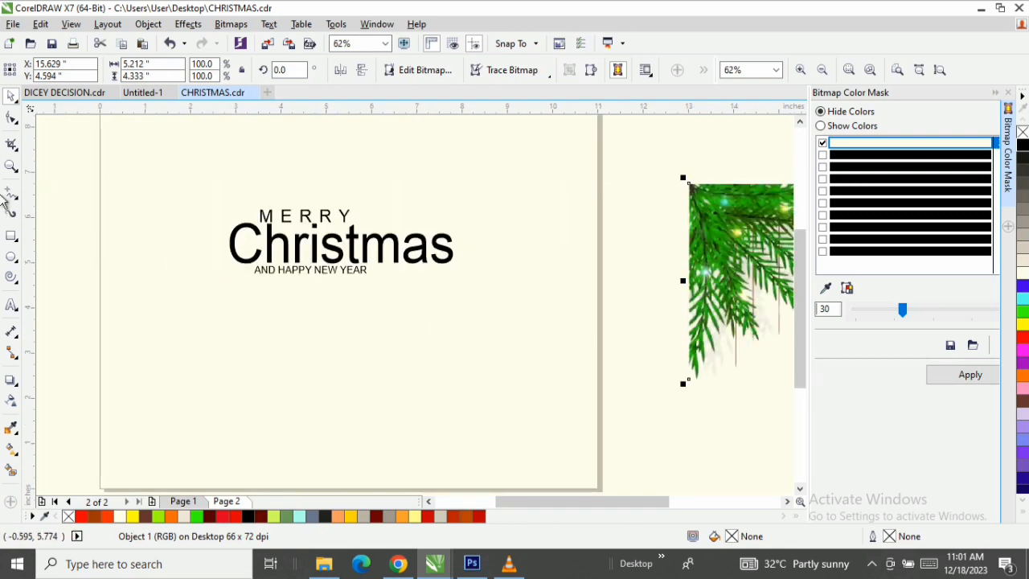
# Step: Move the three Merry Christmas greeting text objects together off the page, onto the empty area on its left
pyautogui.click(11, 165)
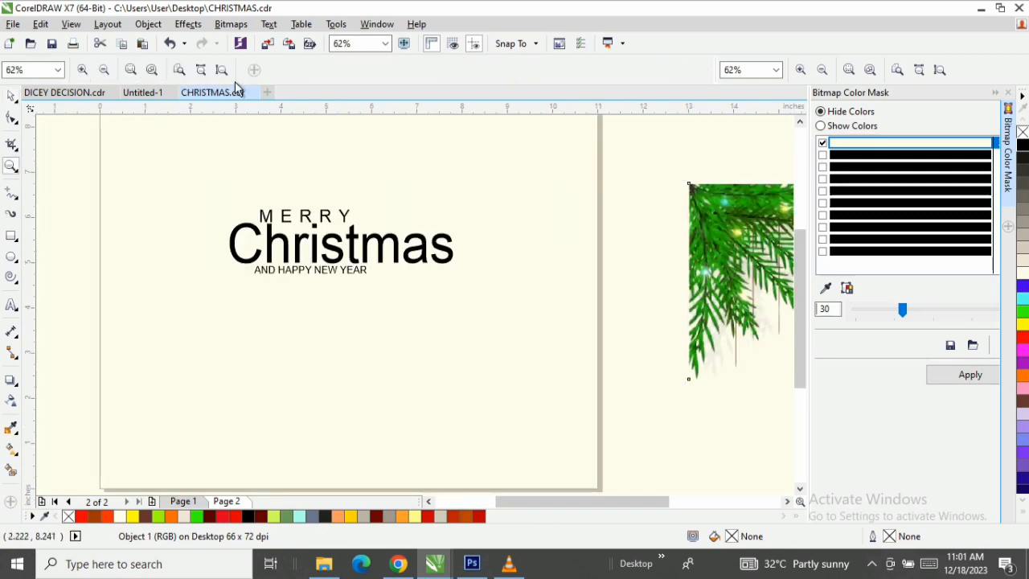
pyautogui.click(217, 71)
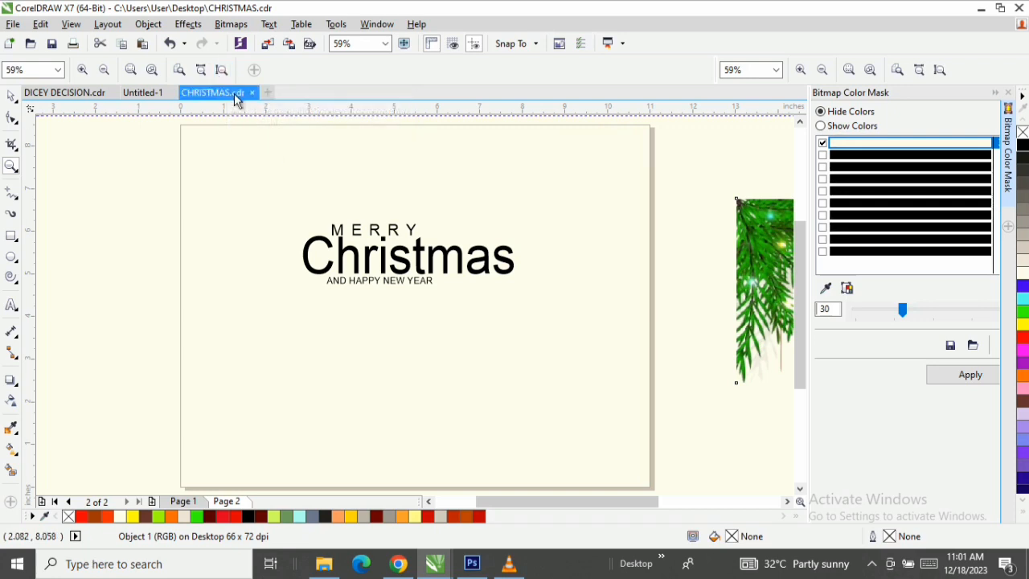
pyautogui.click(11, 101)
pyautogui.click(508, 313)
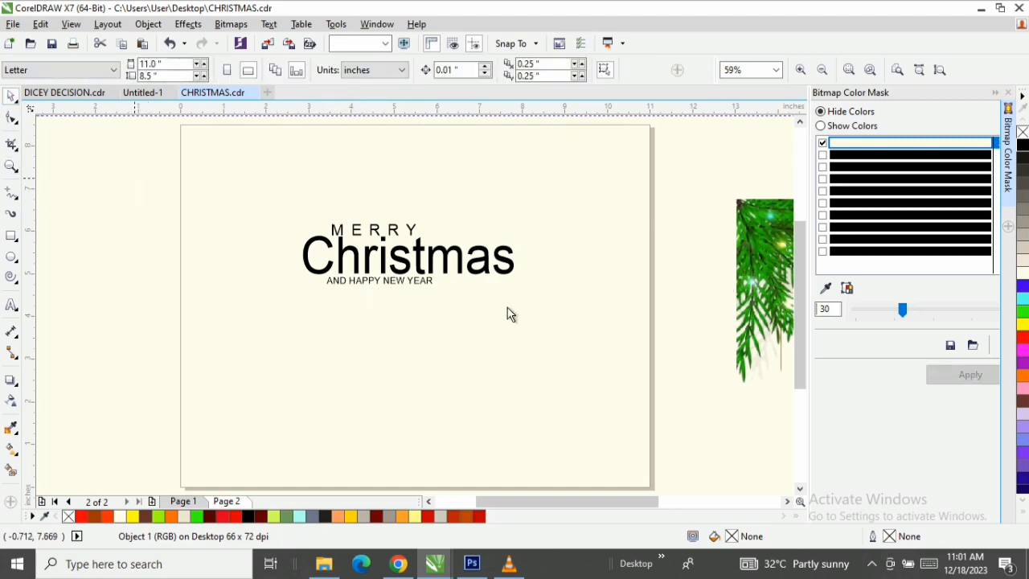
pyautogui.moveTo(577, 321); pyautogui.dragTo(291, 213)
pyautogui.moveTo(411, 260); pyautogui.dragTo(36, 233)
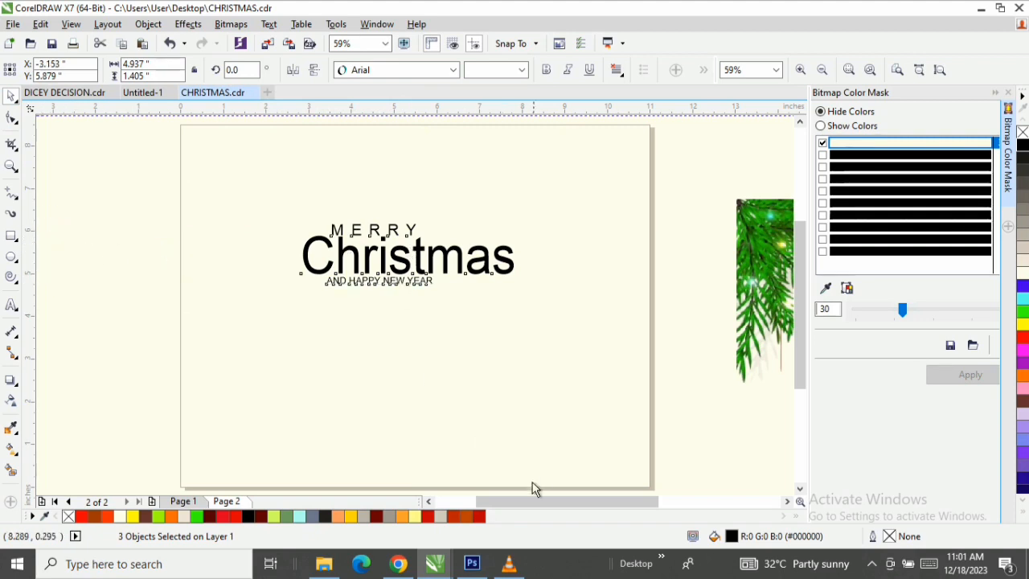
pyautogui.click(427, 502)
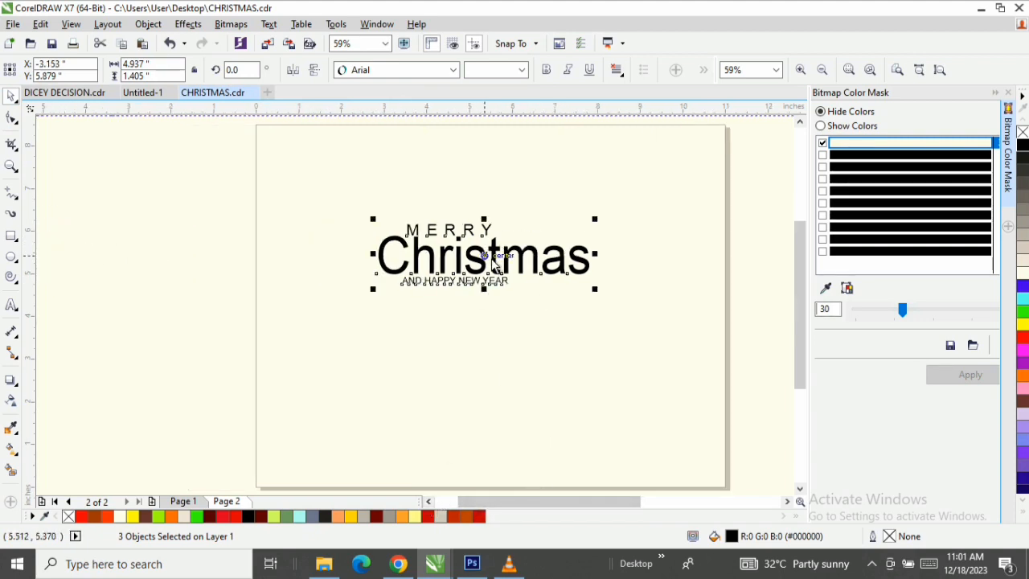
pyautogui.moveTo(494, 263); pyautogui.dragTo(129, 234)
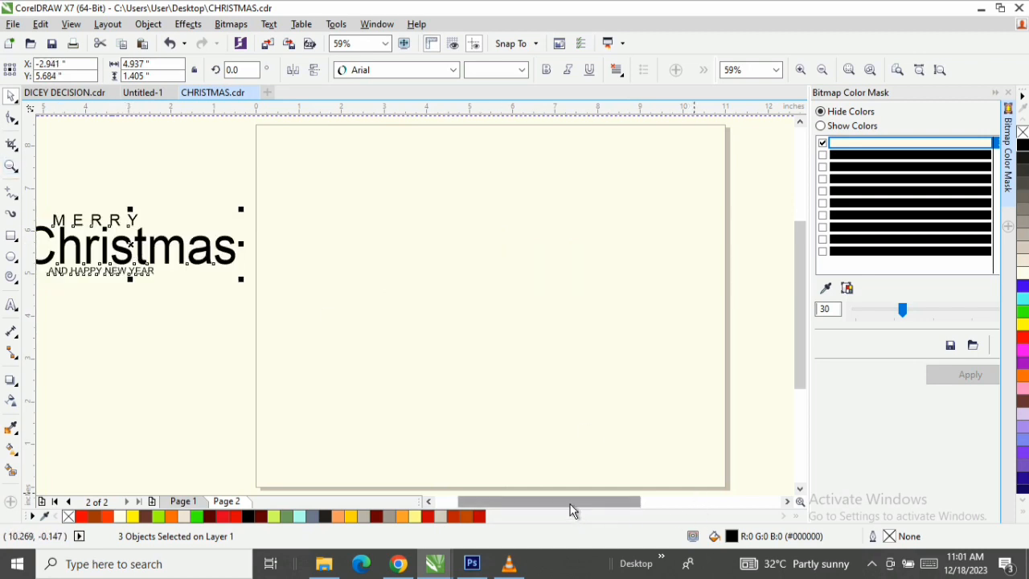
# Step: Draw a rectangle about 5.96 by 1.11 inches and position it in the lower middle of the page
pyautogui.moveTo(572, 503); pyautogui.dragTo(586, 502)
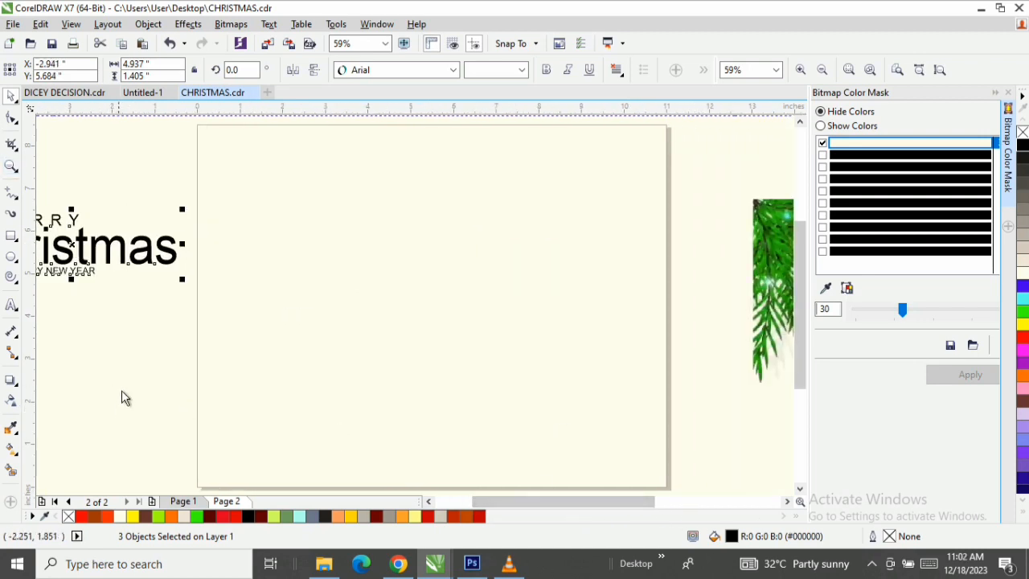
pyautogui.click(11, 236)
pyautogui.moveTo(278, 338); pyautogui.dragTo(533, 386)
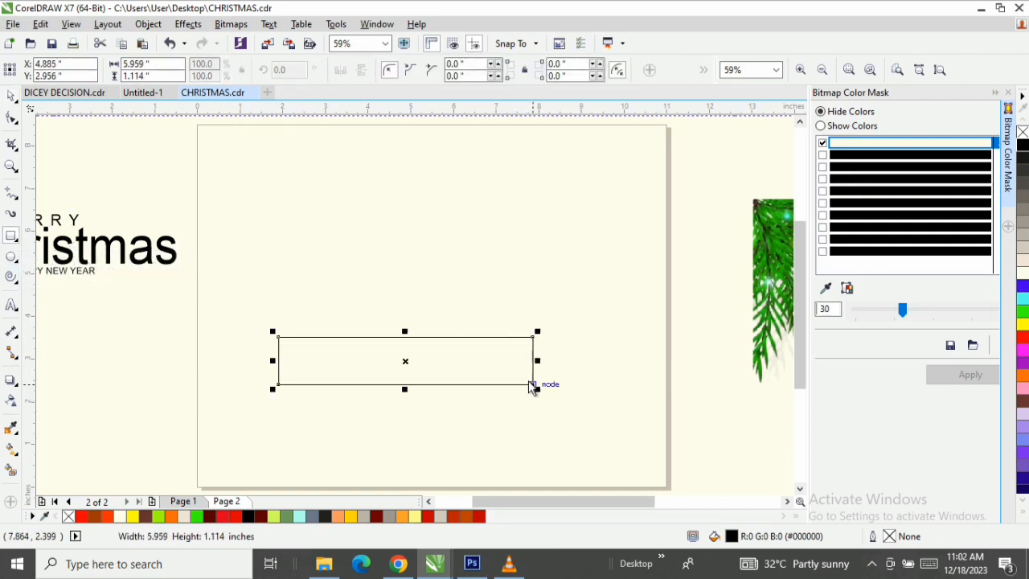
pyautogui.moveTo(407, 368); pyautogui.dragTo(429, 381)
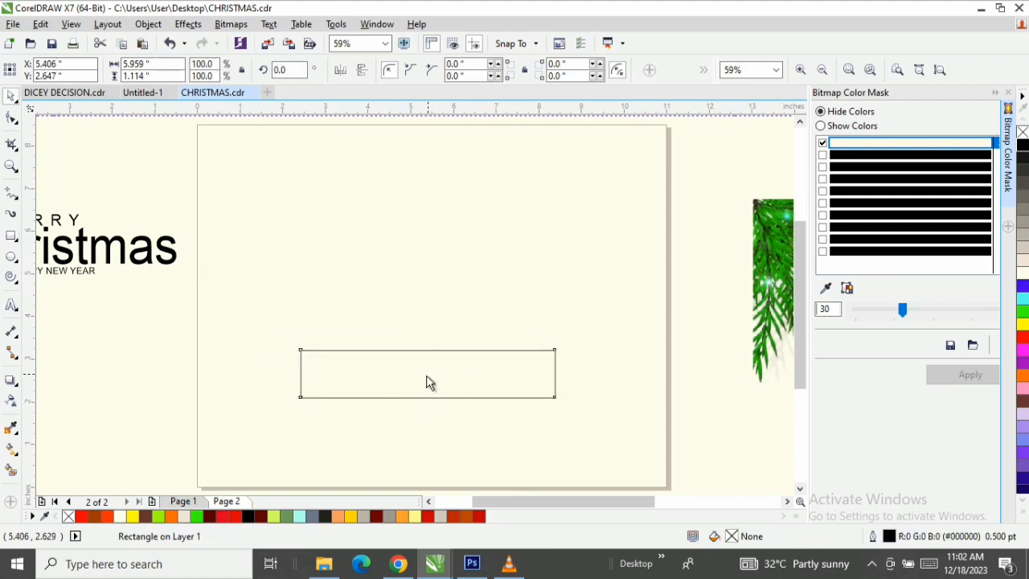
pyautogui.moveTo(426, 374); pyautogui.dragTo(417, 381)
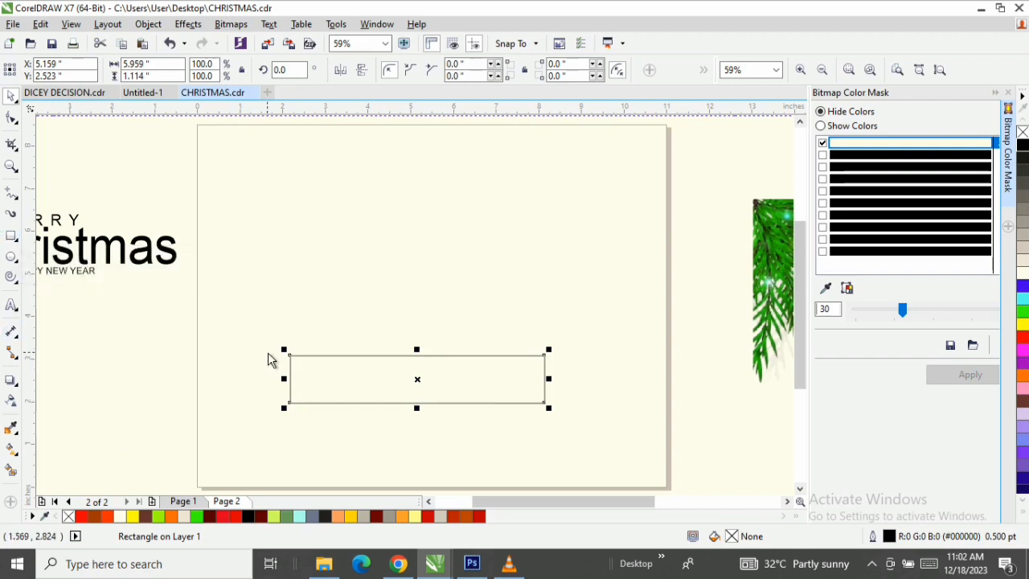
pyautogui.moveTo(366, 381); pyautogui.dragTo(381, 391)
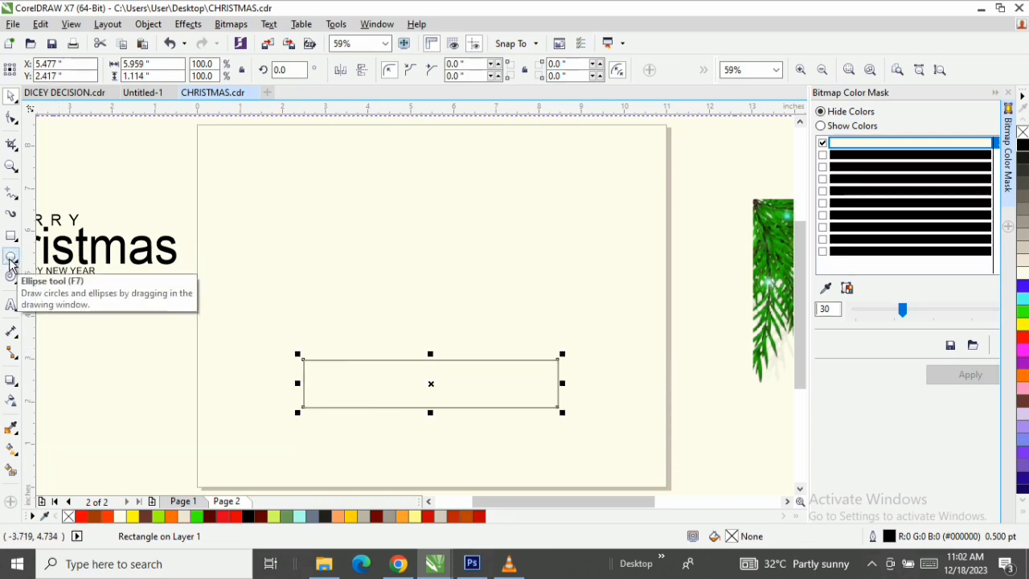
# Step: Draw a flat ellipse about 6.17 by 0.42 inches and place it centred against the rectangle's upper edge
pyautogui.click(11, 259)
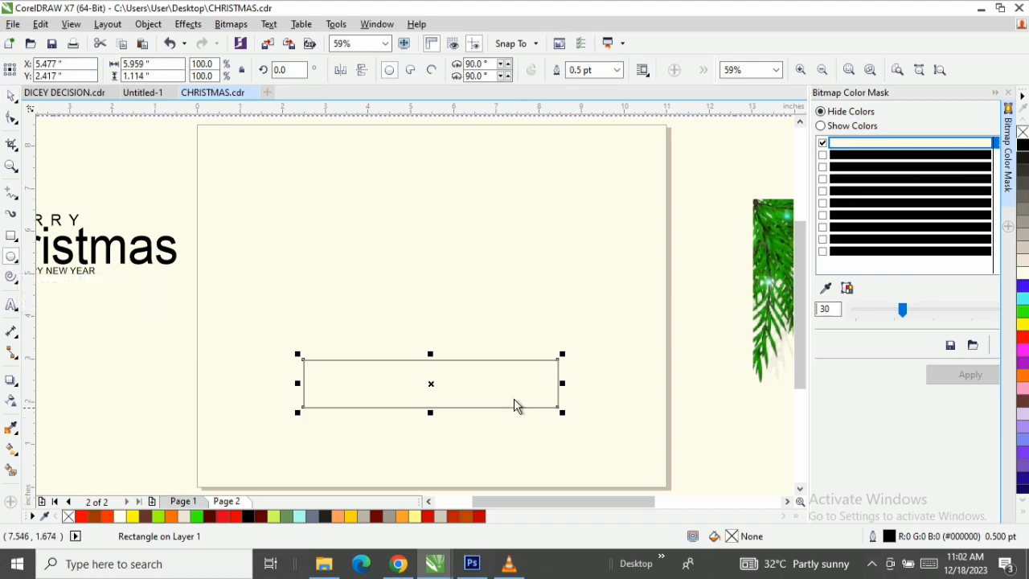
pyautogui.moveTo(301, 309); pyautogui.dragTo(566, 324)
pyautogui.press('space')
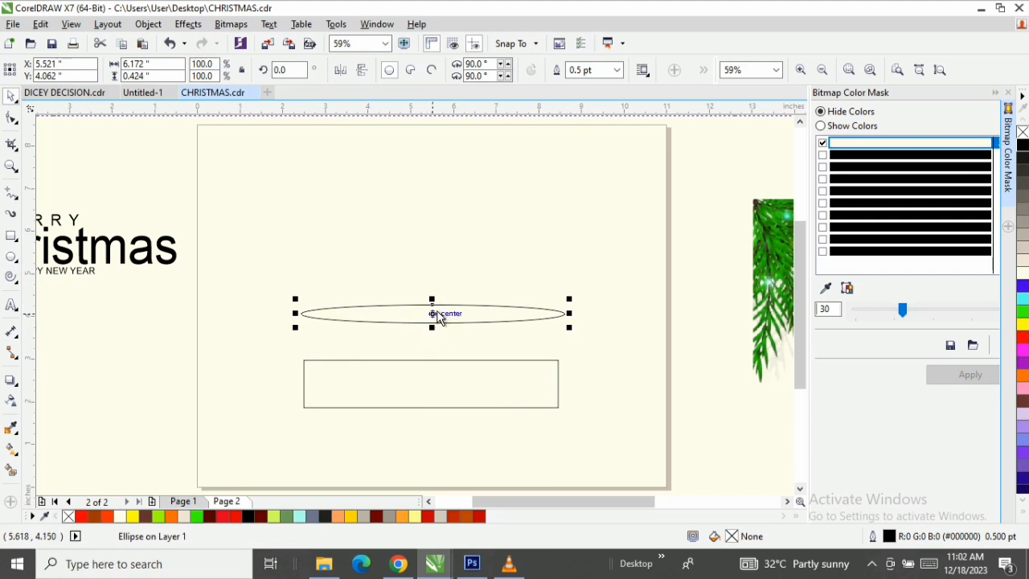
pyautogui.moveTo(437, 315); pyautogui.dragTo(427, 350)
pyautogui.click(332, 321)
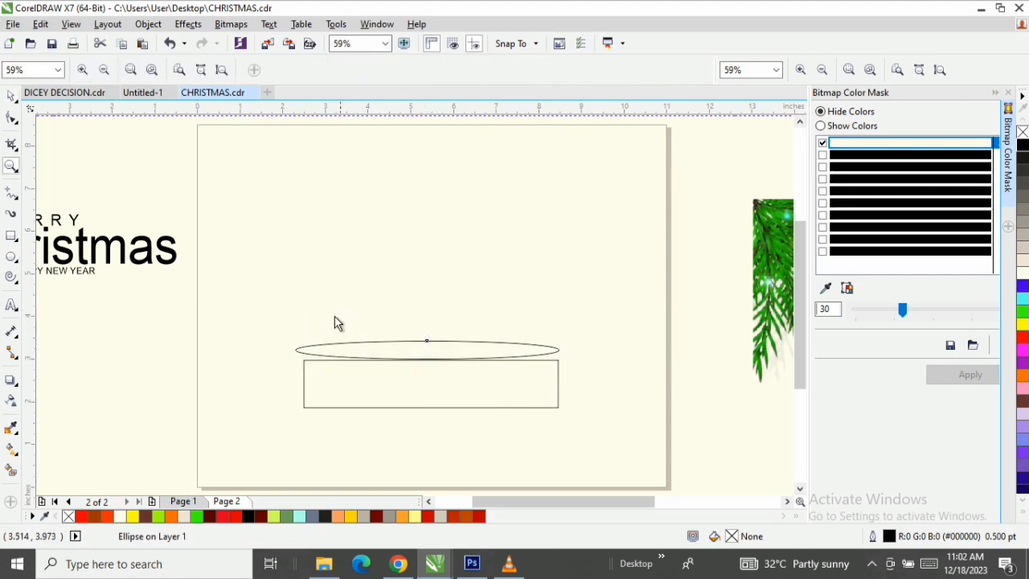
pyautogui.moveTo(270, 311); pyautogui.dragTo(604, 438)
pyautogui.press('space')
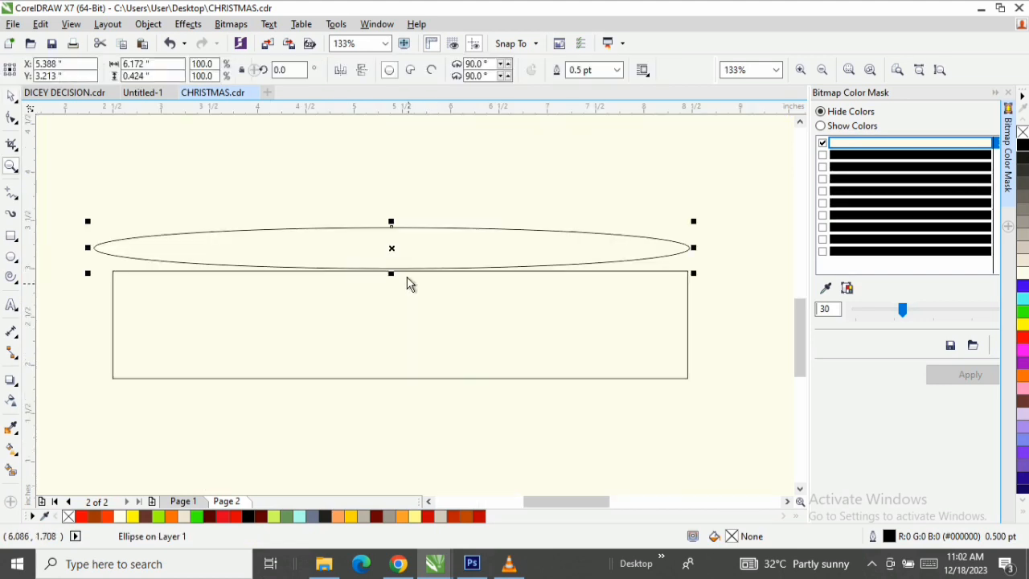
pyautogui.moveTo(405, 255); pyautogui.dragTo(415, 258)
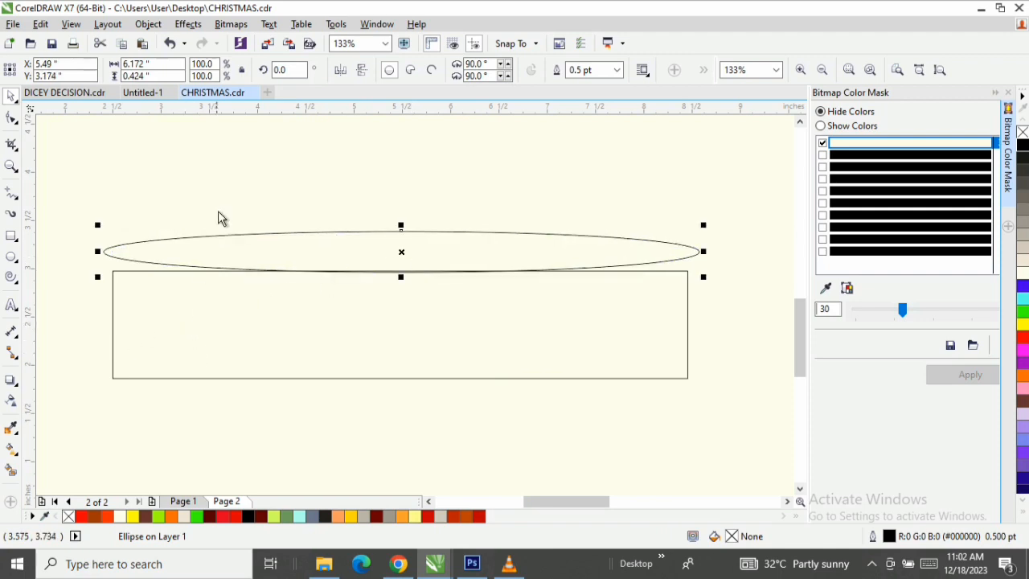
# Step: Convert the rectangle and the ellipse to curves
pyautogui.rightClick(150, 300)
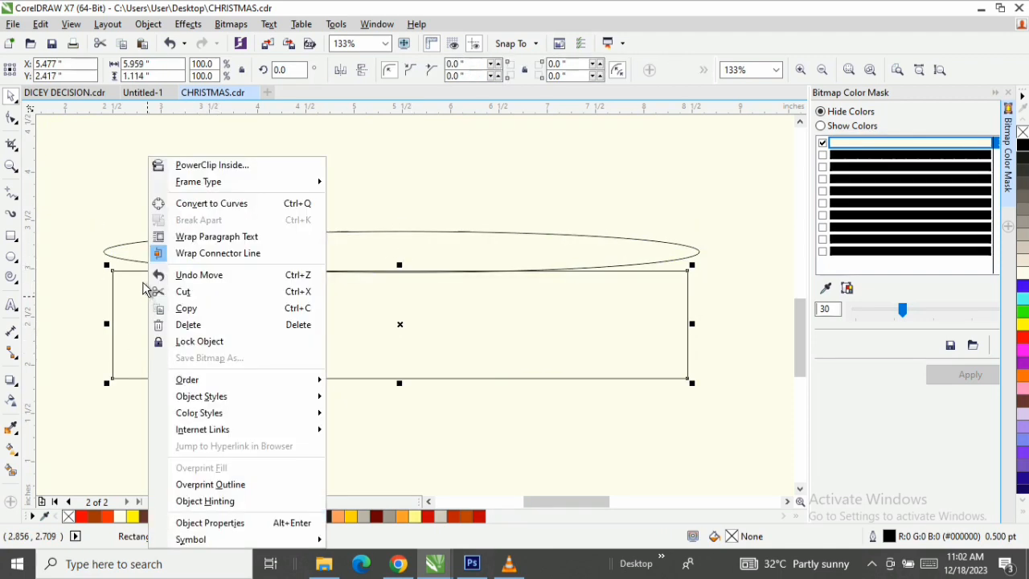
pyautogui.click(228, 206)
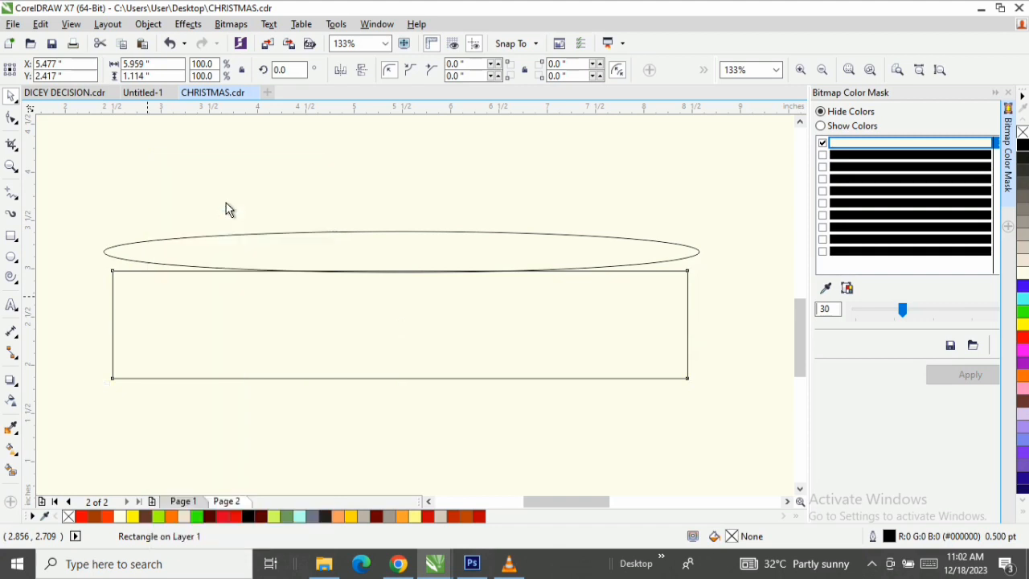
pyautogui.click(249, 254)
pyautogui.rightClick(248, 253)
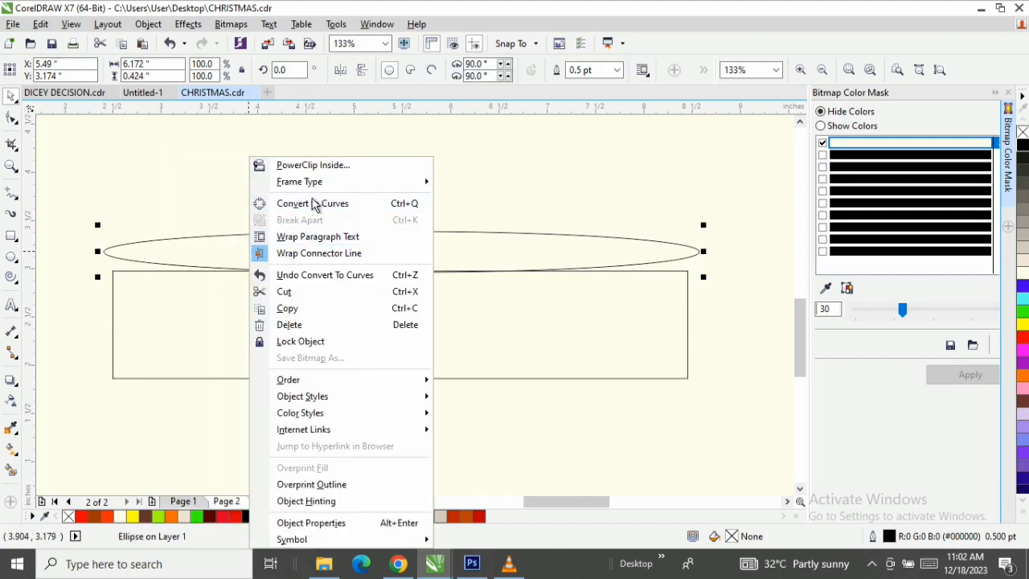
pyautogui.click(309, 202)
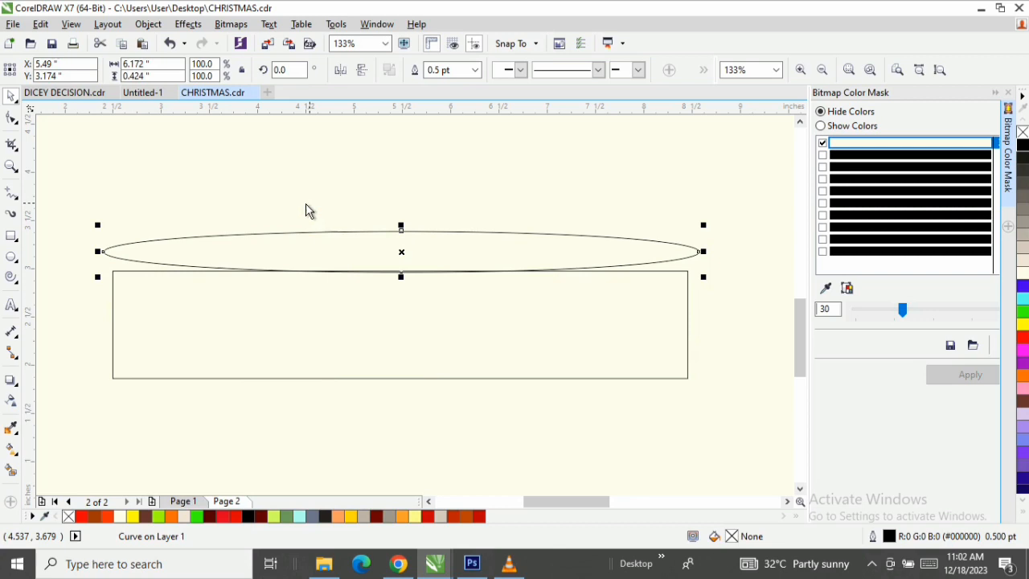
# Step: Move the rectangle's upper-left corner node onto the left tip of the ellipse
pyautogui.click(126, 296)
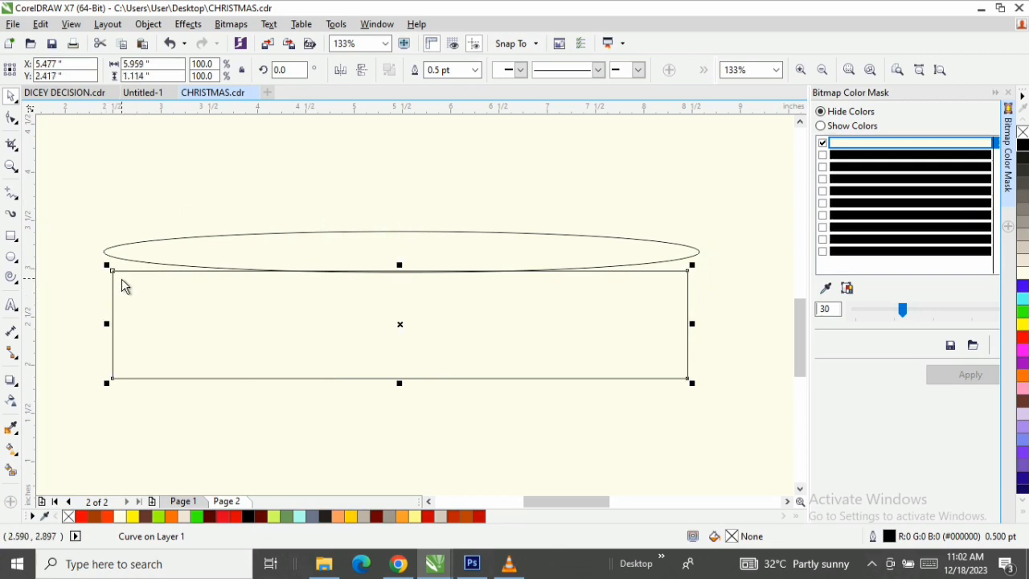
pyautogui.press('F10')
pyautogui.moveTo(113, 271); pyautogui.dragTo(106, 250)
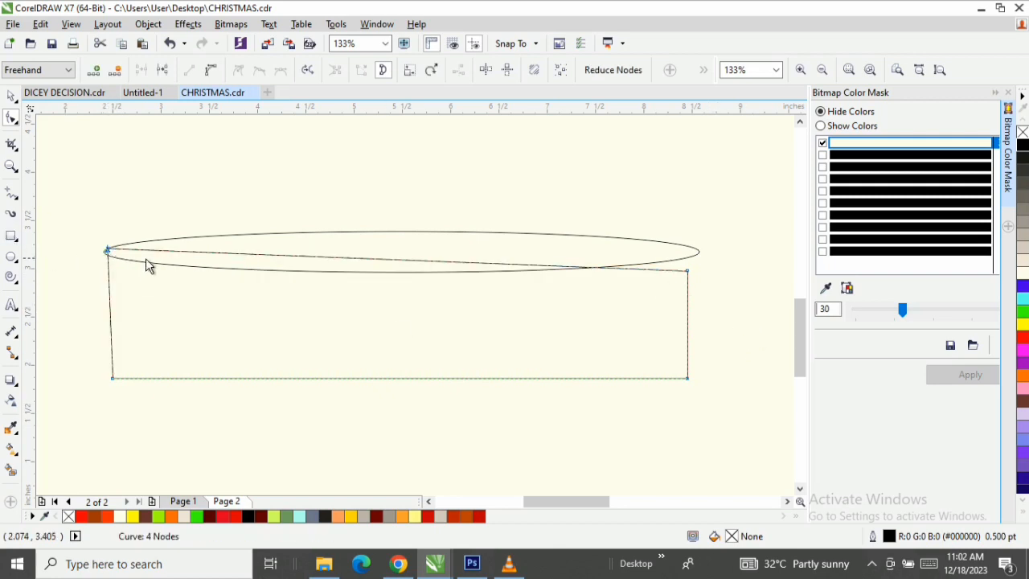
pyautogui.scroll(5, 112, 253)
pyautogui.scroll(-5, 61, 261)
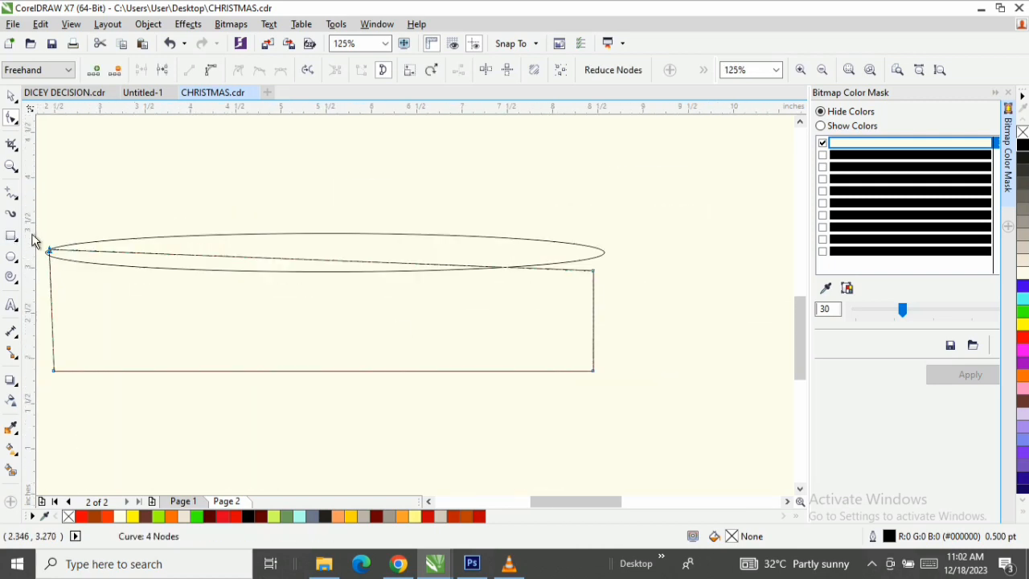
pyautogui.press('z')
pyautogui.moveTo(94, 209); pyautogui.dragTo(9, 283)
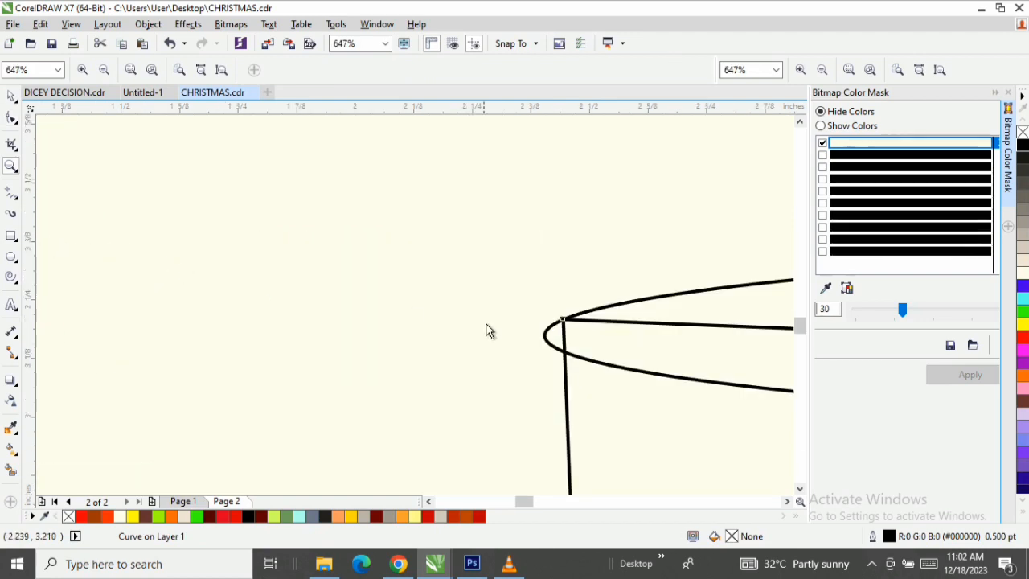
pyautogui.press('space')
pyautogui.press('F10')
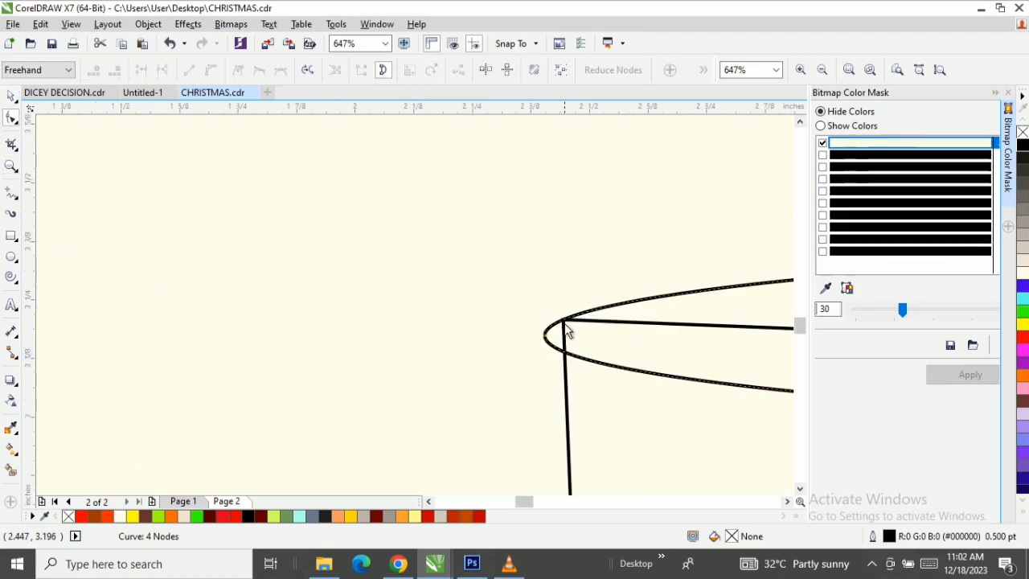
pyautogui.moveTo(565, 321); pyautogui.dragTo(548, 344)
# Step: Move the rectangle's upper-right corner node onto the right tip of the ellipse
pyautogui.scroll(-5, 548, 344)
pyautogui.moveTo(530, 510); pyautogui.dragTo(616, 506)
pyautogui.scroll(3, 482, 338)
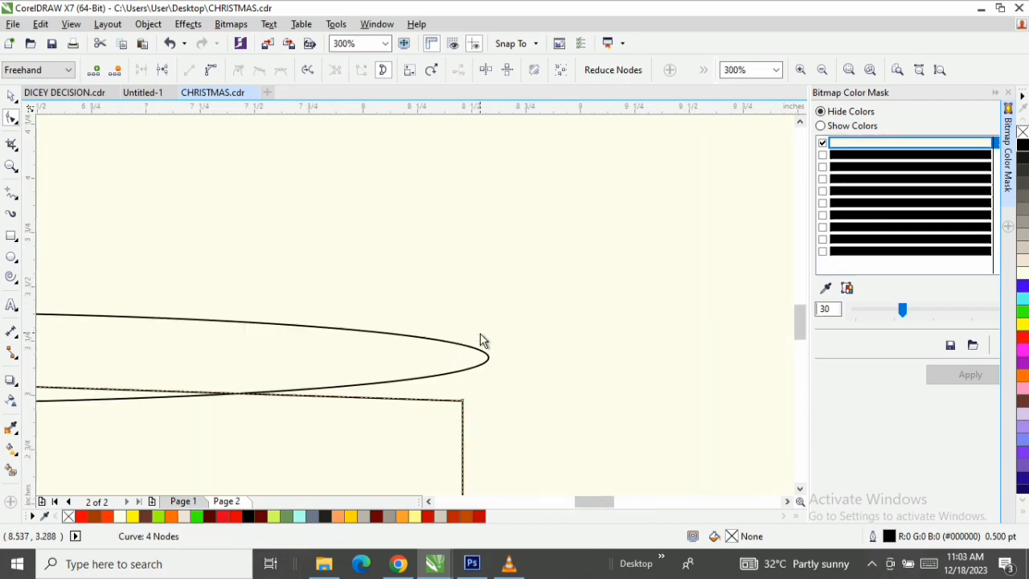
pyautogui.moveTo(464, 401); pyautogui.dragTo(496, 346)
pyautogui.scroll(2, 495, 347)
pyautogui.scroll(-3, 420, 432)
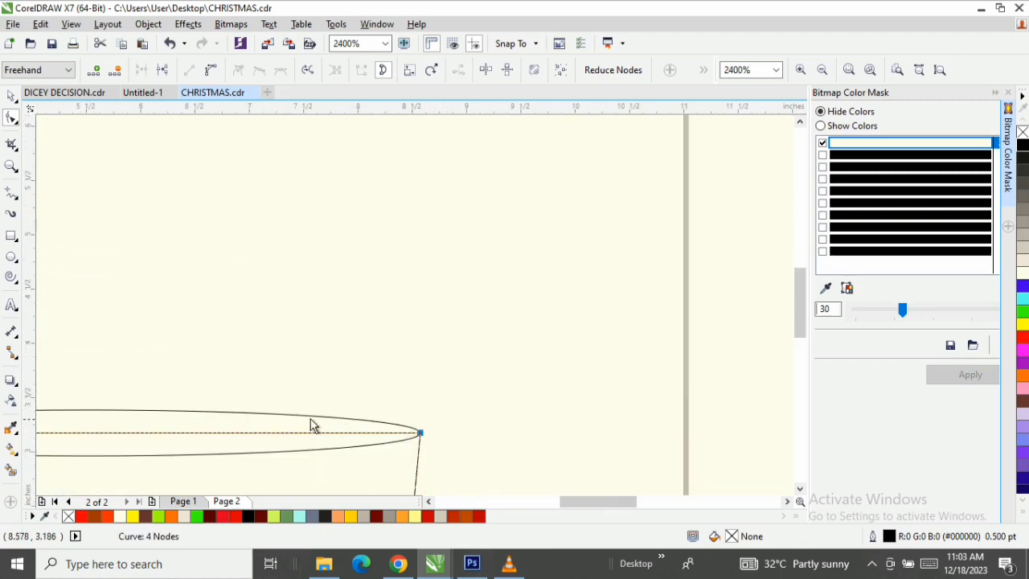
# Step: Convert the body's straight upper edge to a curve and bend its middle down to the lowest point of the ellipse
pyautogui.press('z')
pyautogui.scroll(-1, 164, 384)
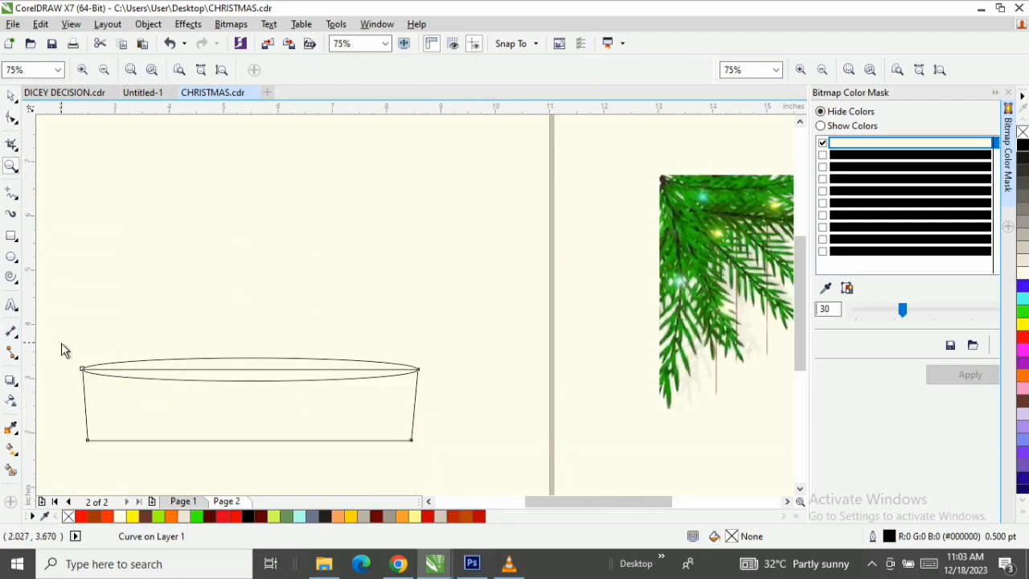
pyautogui.moveTo(64, 351); pyautogui.dragTo(458, 455)
pyautogui.press('space')
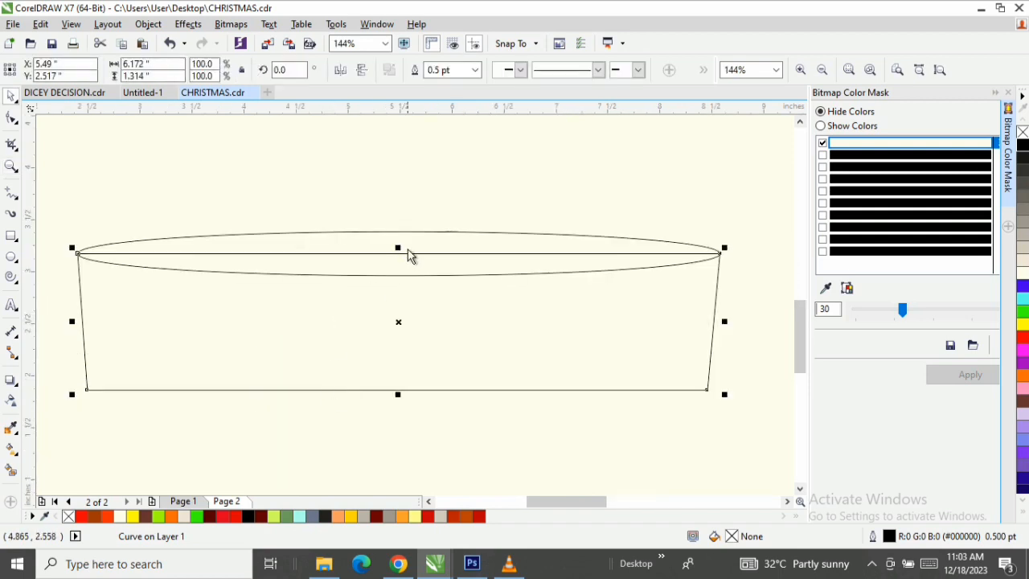
pyautogui.press('F10')
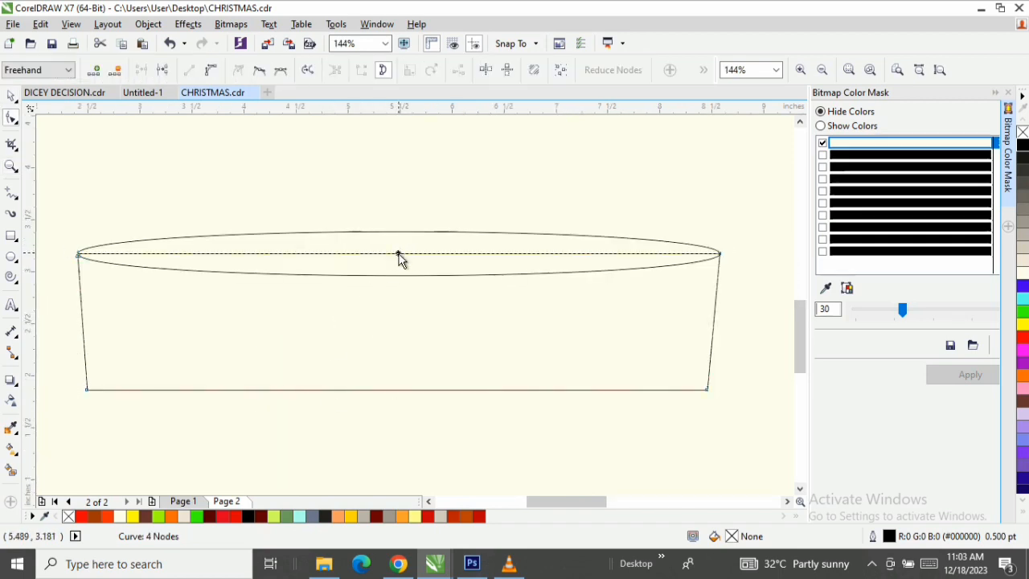
pyautogui.rightClick(398, 254)
pyautogui.click(443, 317)
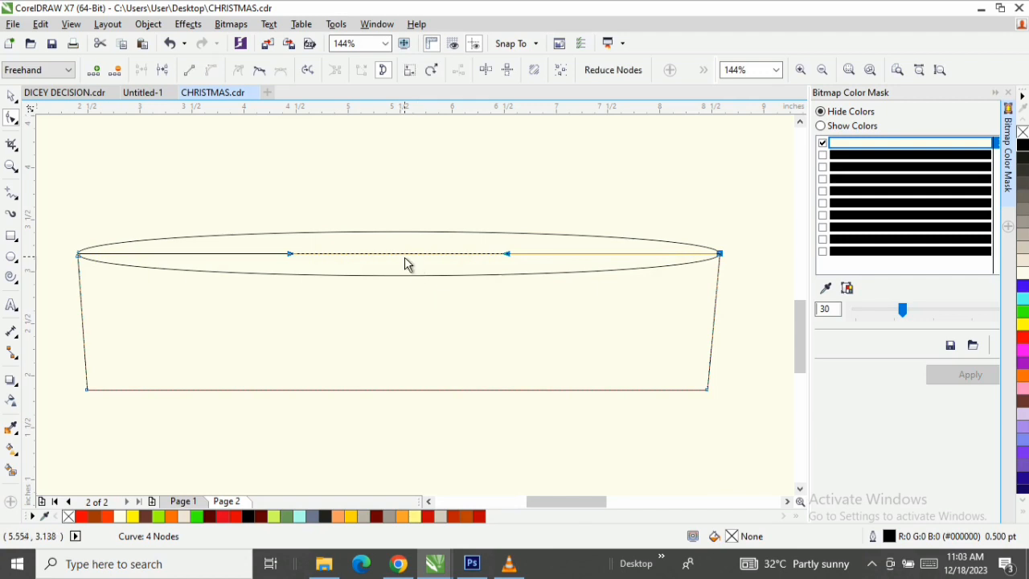
pyautogui.moveTo(398, 254); pyautogui.dragTo(397, 275)
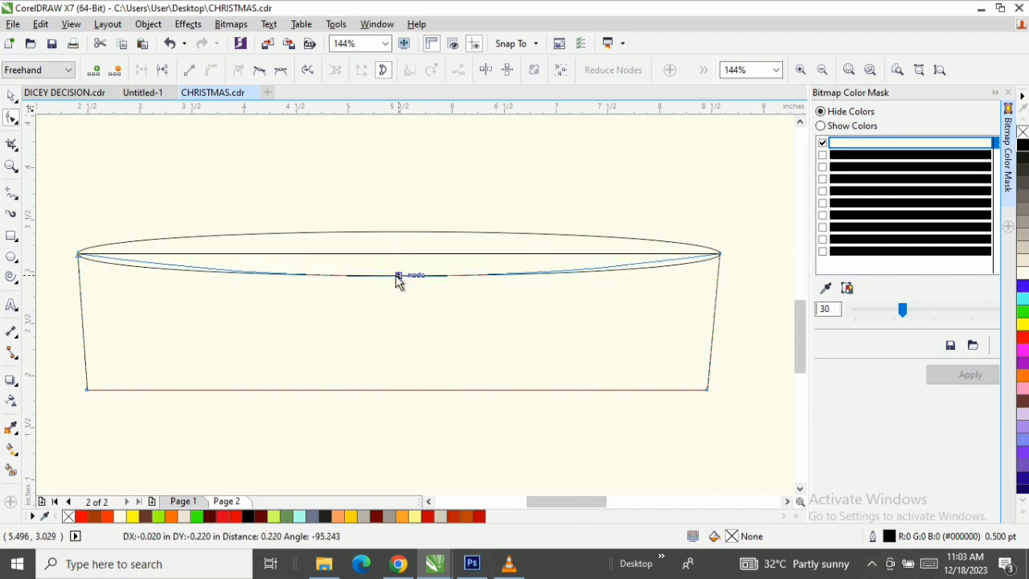
# Step: Adjust the curve handles at both ends of the body's upper edge so it follows the ellipse's lower outline
pyautogui.moveTo(687, 241)
pyautogui.mouseDown()
pyautogui.moveTo(765, 294)
pyautogui.moveTo(792, 282)
pyautogui.mouseUp()
pyautogui.scroll(1, 641, 286)
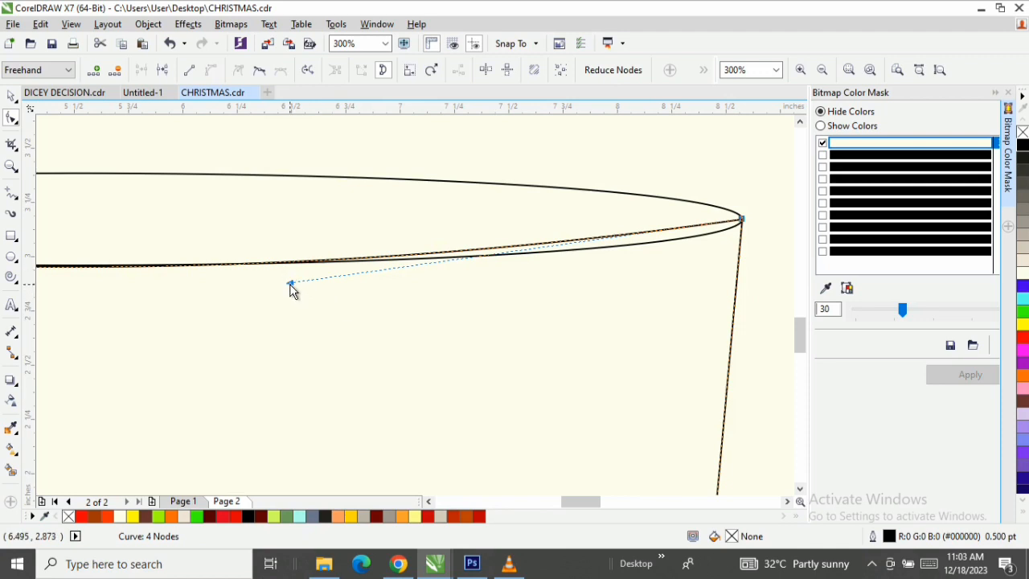
pyautogui.moveTo(291, 287); pyautogui.dragTo(712, 269)
pyautogui.scroll(-2, 377, 322)
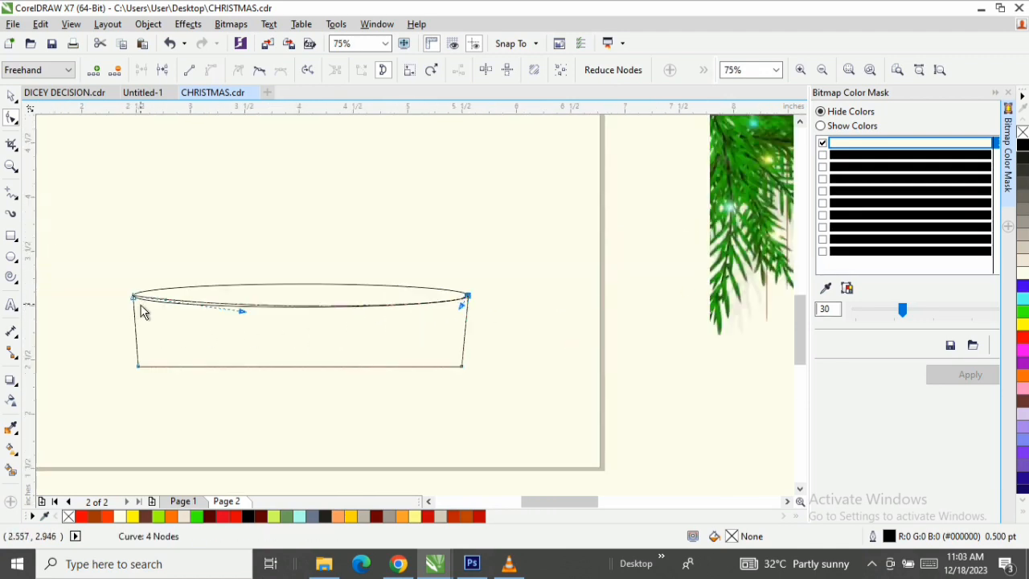
pyautogui.scroll(2, 141, 312)
pyautogui.moveTo(551, 330); pyautogui.dragTo(180, 337)
pyautogui.click(179, 339)
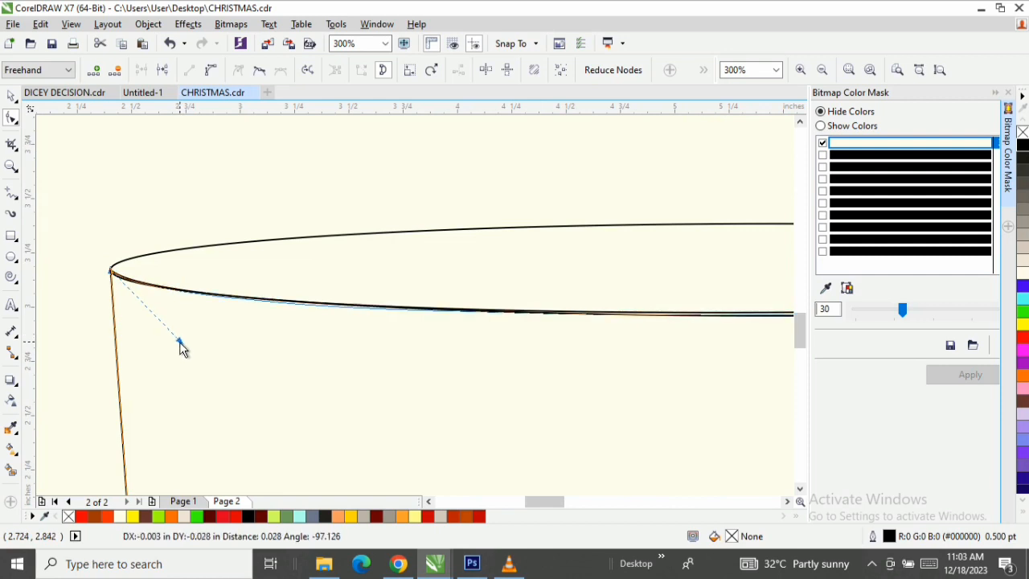
# Step: Raise the body's bottom edge so the shape is about 1.19 inches tall
pyautogui.scroll(-2, 302, 331)
pyautogui.press('z')
pyautogui.moveTo(175, 252); pyautogui.dragTo(629, 433)
pyautogui.press('space')
pyautogui.press('F10')
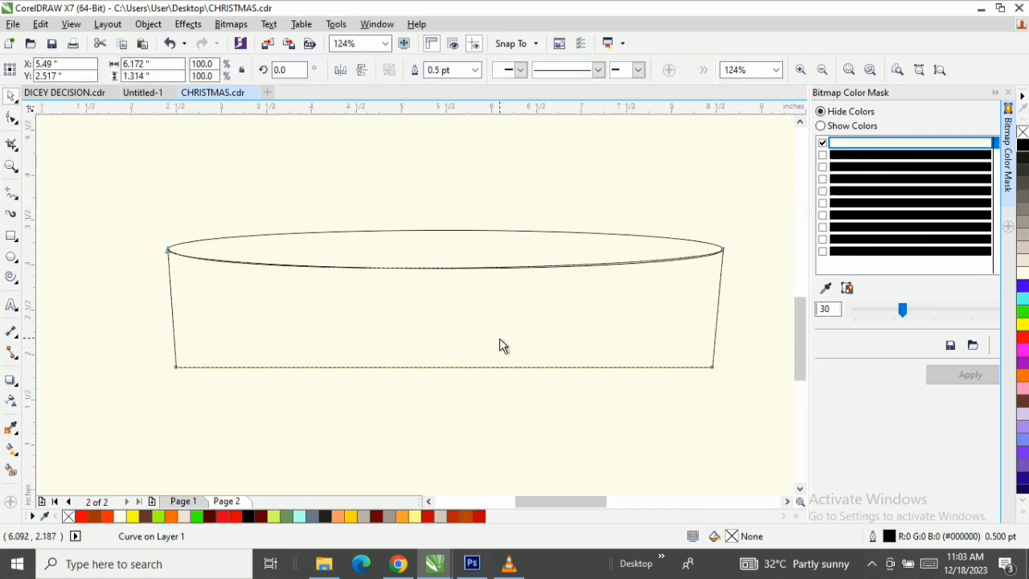
pyautogui.moveTo(491, 367); pyautogui.dragTo(491, 355)
pyautogui.press('space')
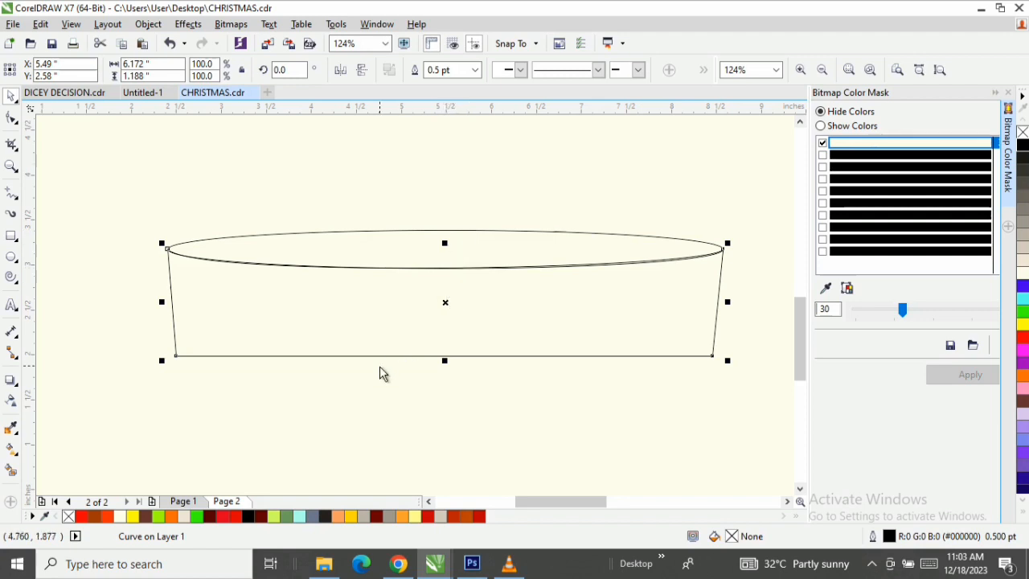
# Step: Fill both the tapered body and the ellipse with 10% Black (#E6E6E6)
pyautogui.click(381, 329)
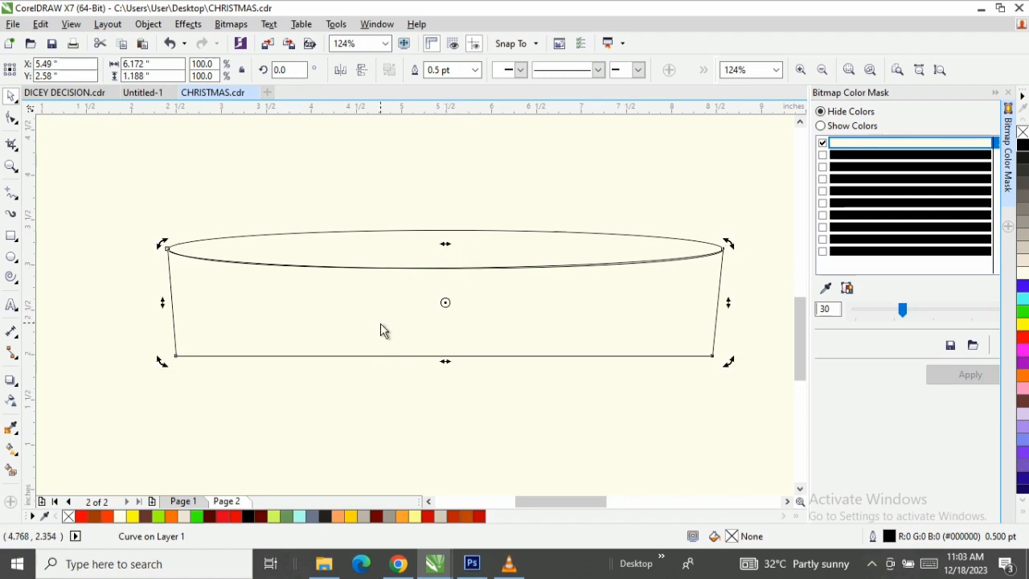
pyautogui.click(1024, 260)
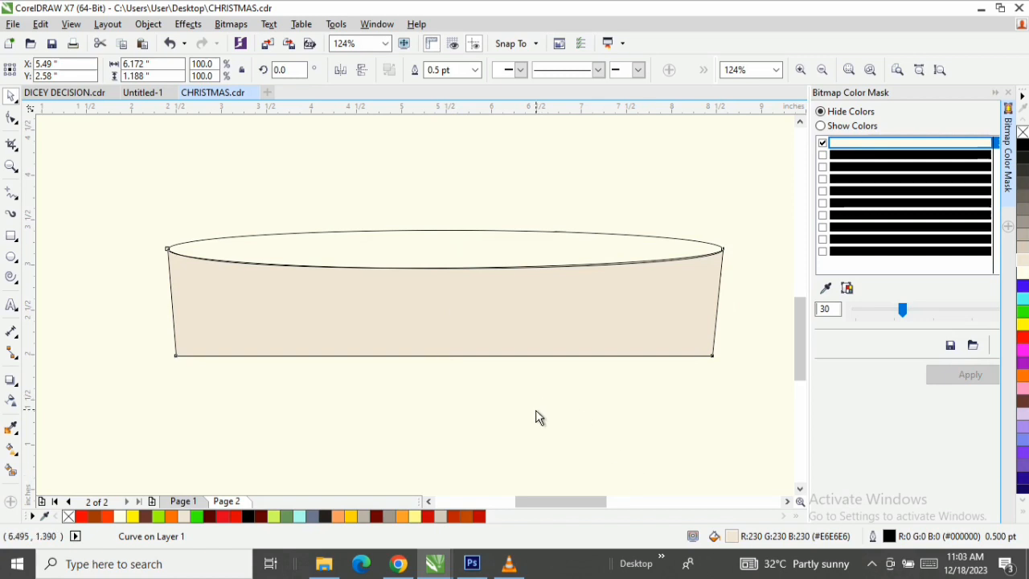
pyautogui.click(523, 268)
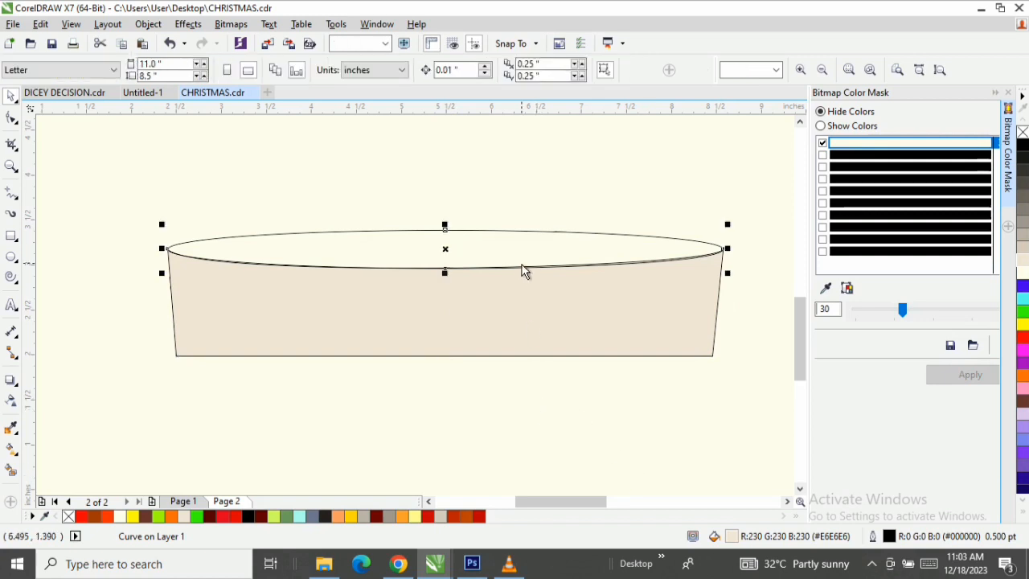
pyautogui.click(1022, 263)
pyautogui.click(568, 408)
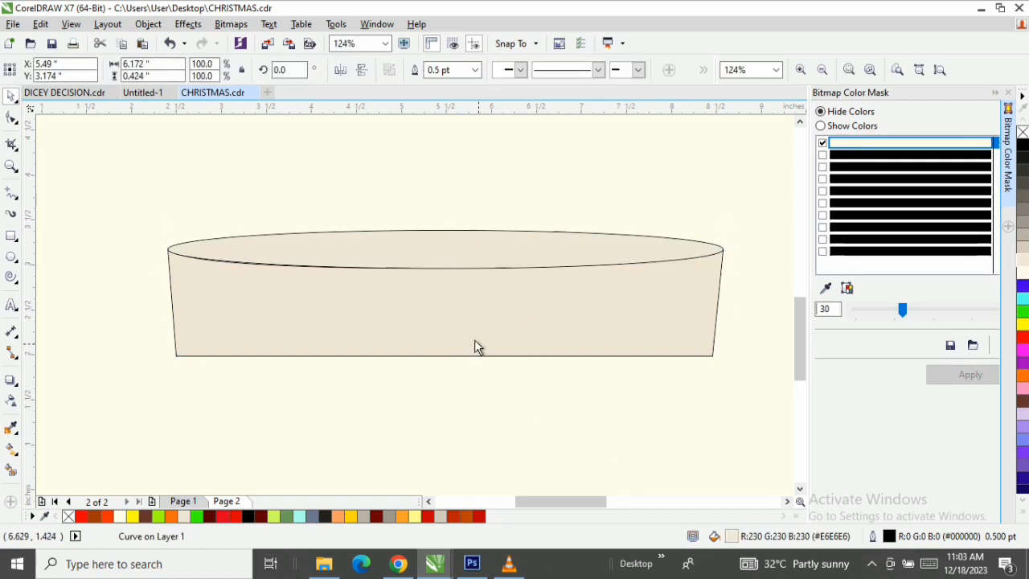
# Step: Change the tapered body's fill to a linear fountain fill with the blend midpoint at 5%
pyautogui.click(453, 325)
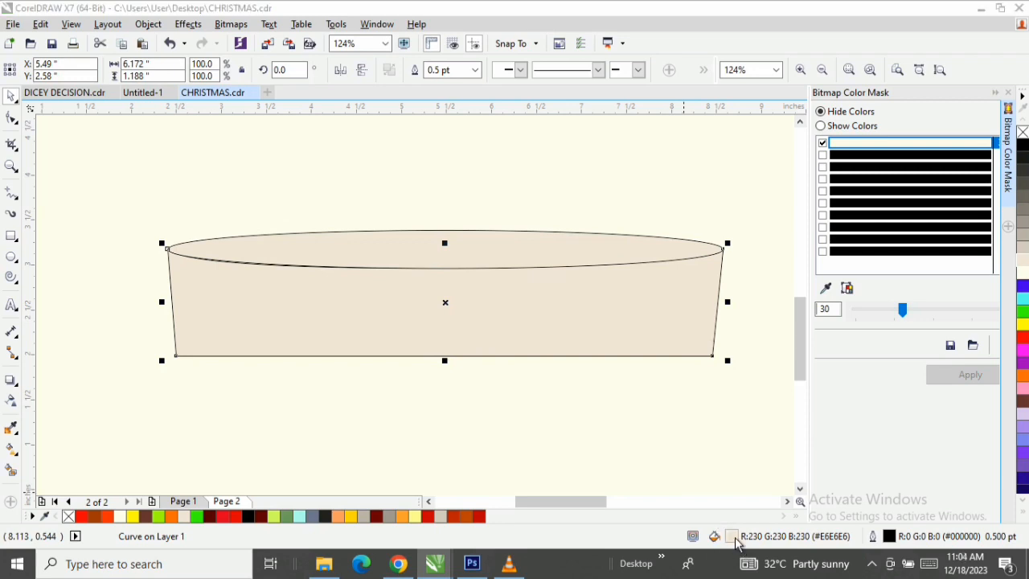
pyautogui.doubleClick(732, 540)
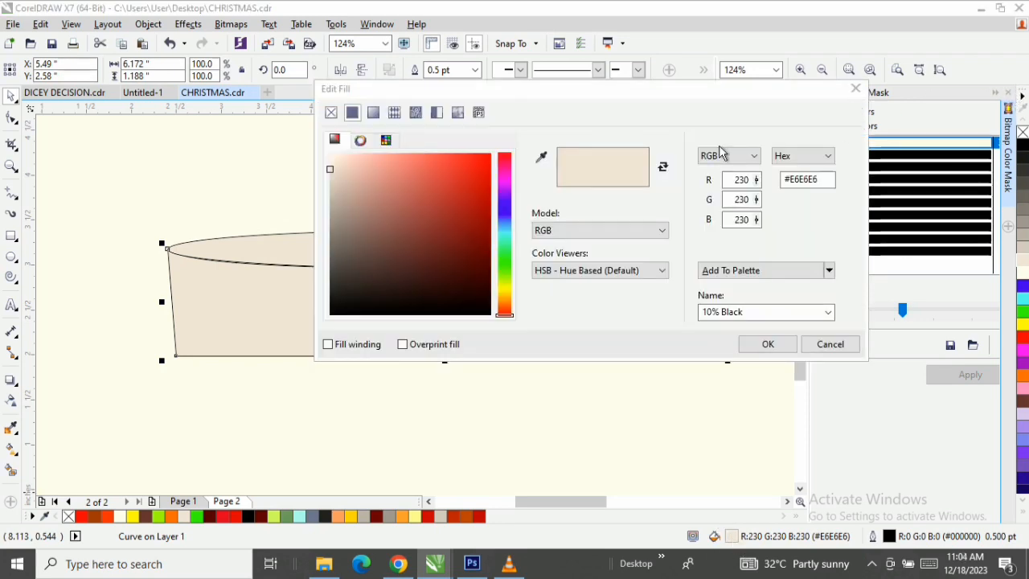
pyautogui.click(373, 114)
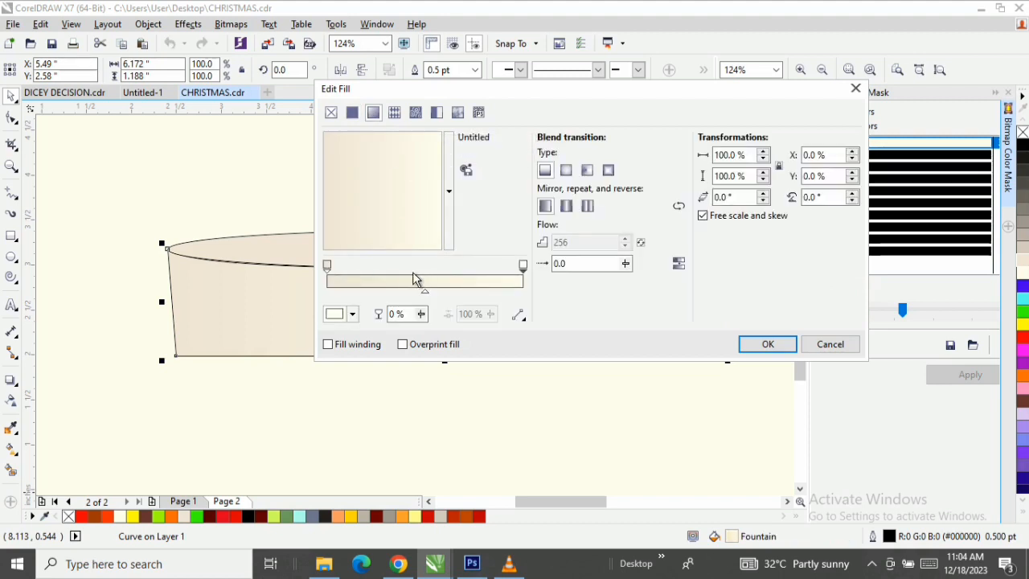
pyautogui.doubleClick(384, 277)
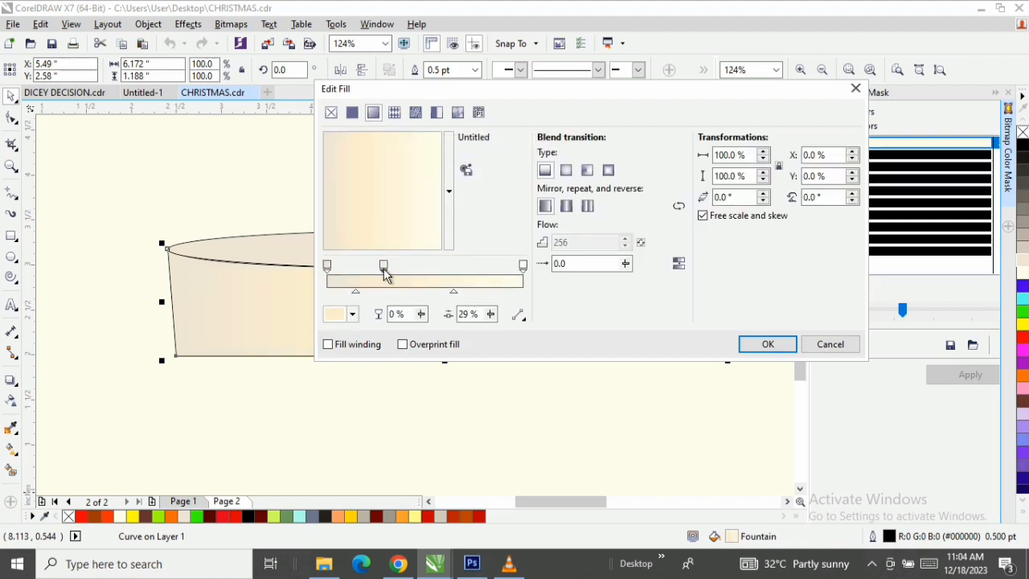
pyautogui.doubleClick(384, 277)
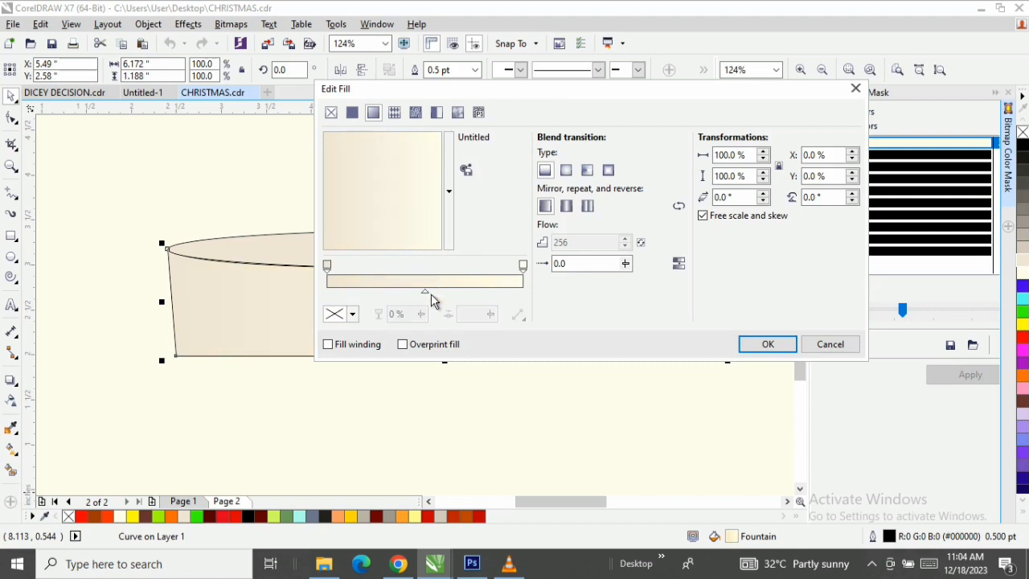
pyautogui.moveTo(384, 293); pyautogui.dragTo(362, 295)
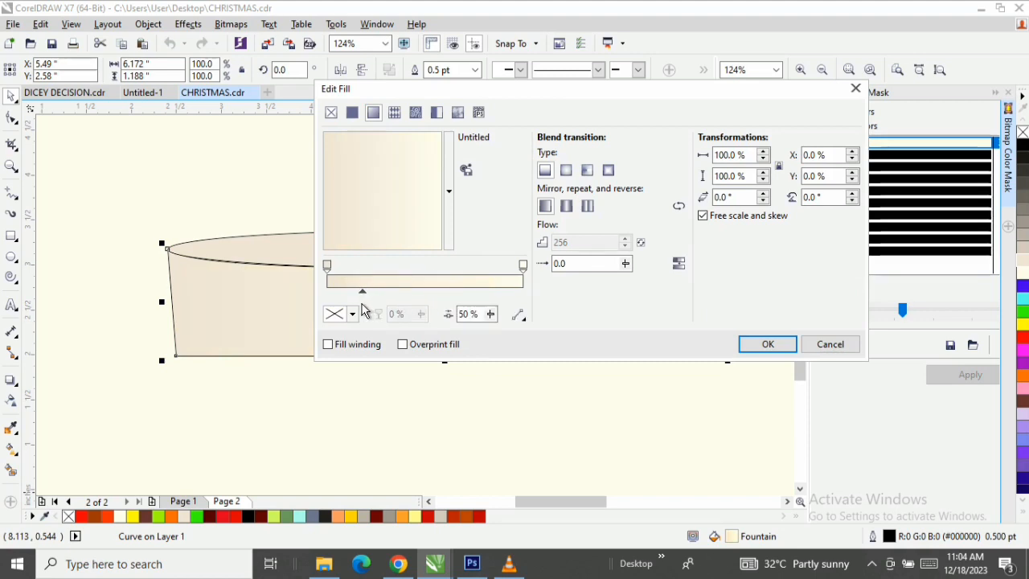
pyautogui.moveTo(498, 89); pyautogui.dragTo(820, 129)
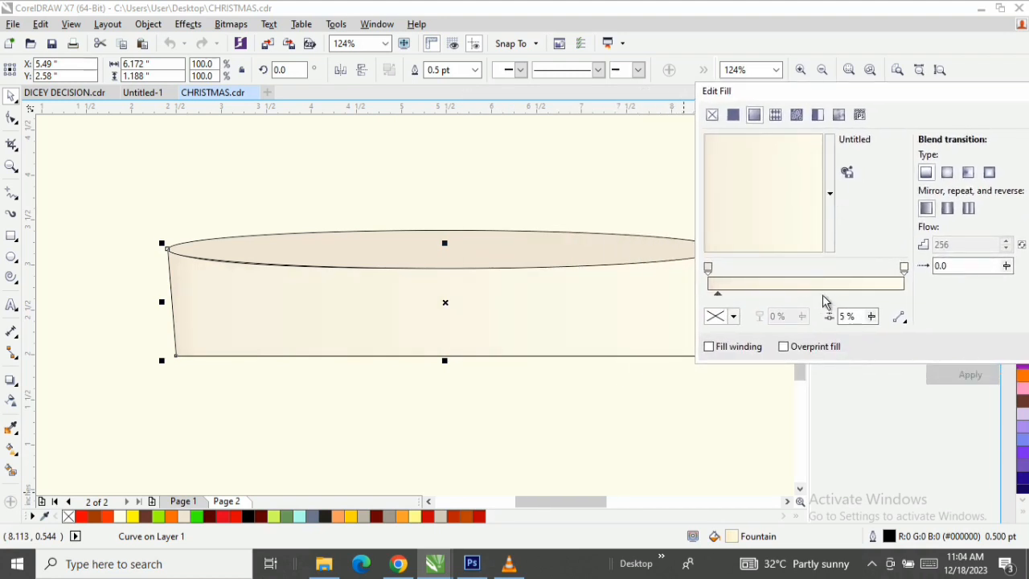
pyautogui.moveTo(891, 94); pyautogui.dragTo(733, 92)
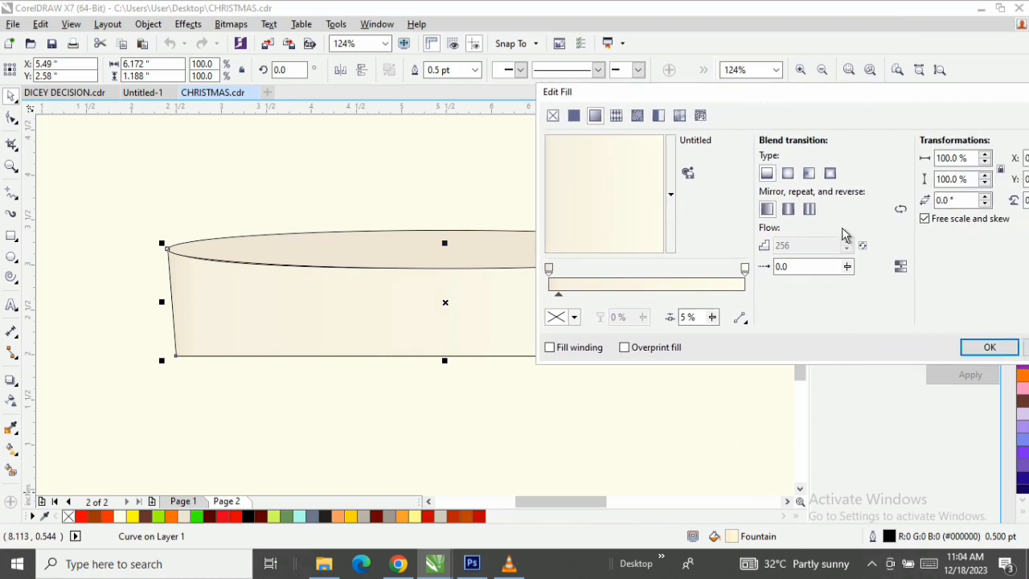
pyautogui.click(988, 347)
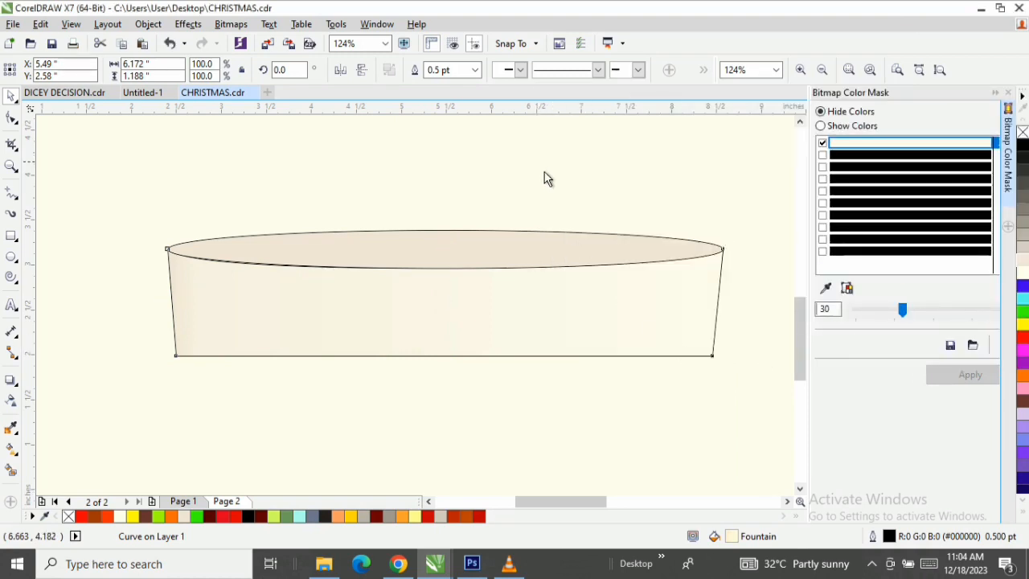
# Step: Give the ellipse a linear fountain fill that runs diagonally from its darker upper left, with the blend midpoint moved towards the start colour
pyautogui.click(524, 248)
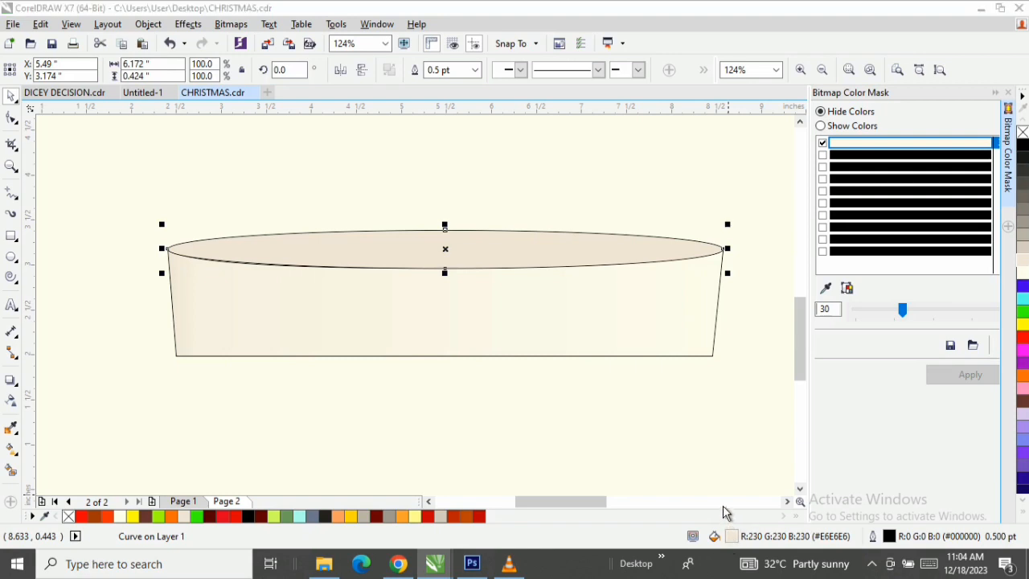
pyautogui.hotkey('shift', 'F11')
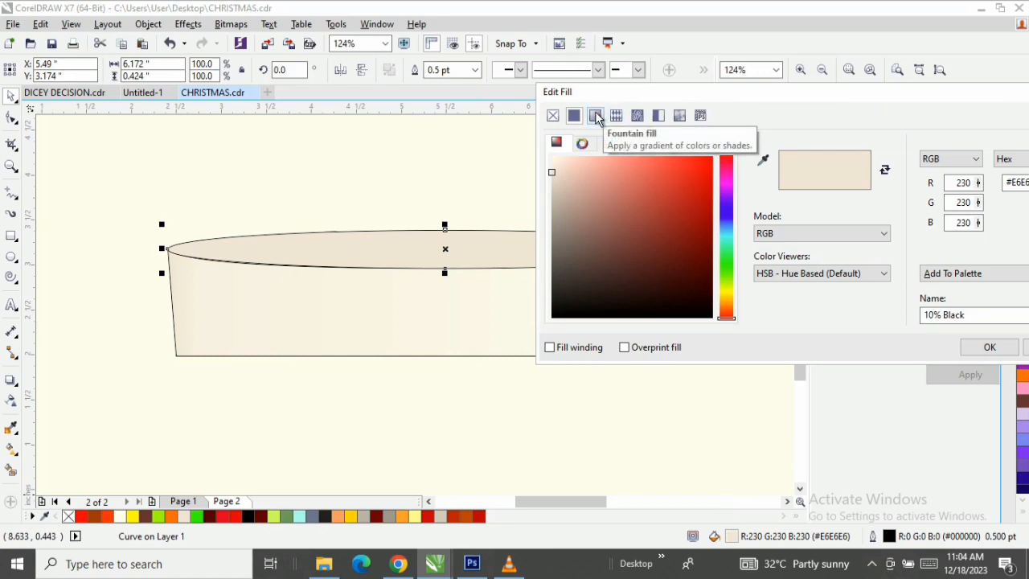
pyautogui.click(595, 116)
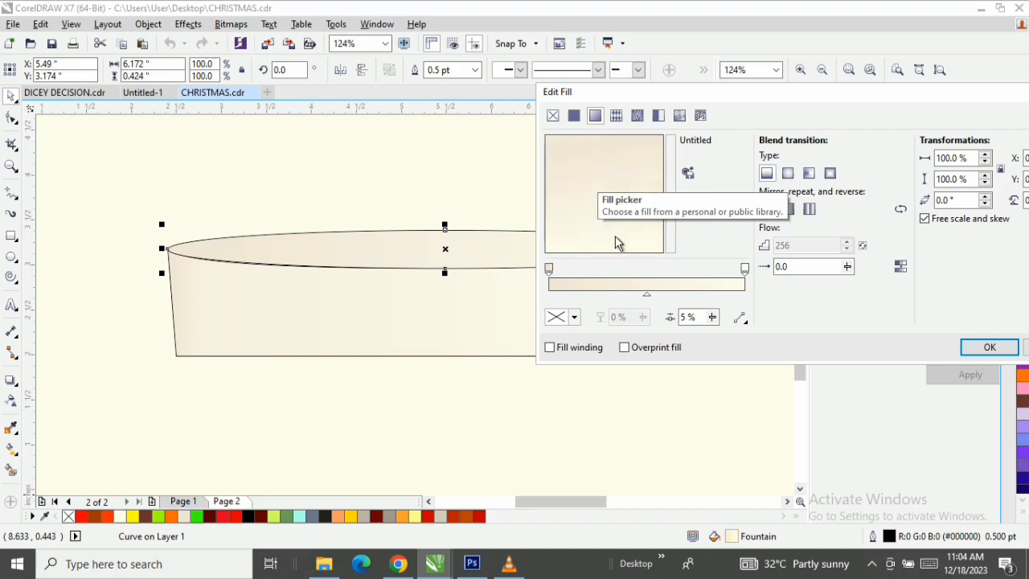
pyautogui.click(609, 167)
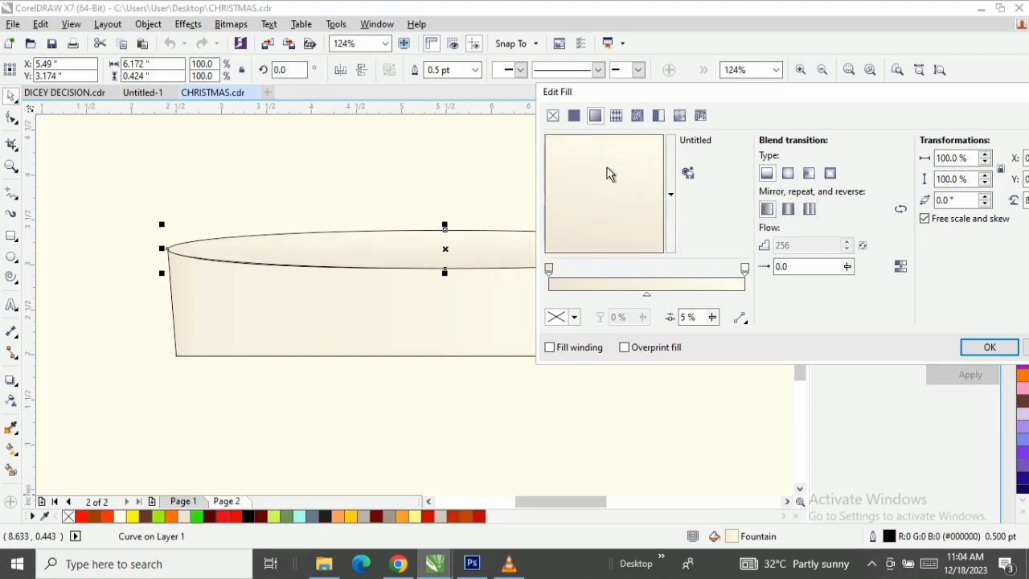
pyautogui.click(645, 293)
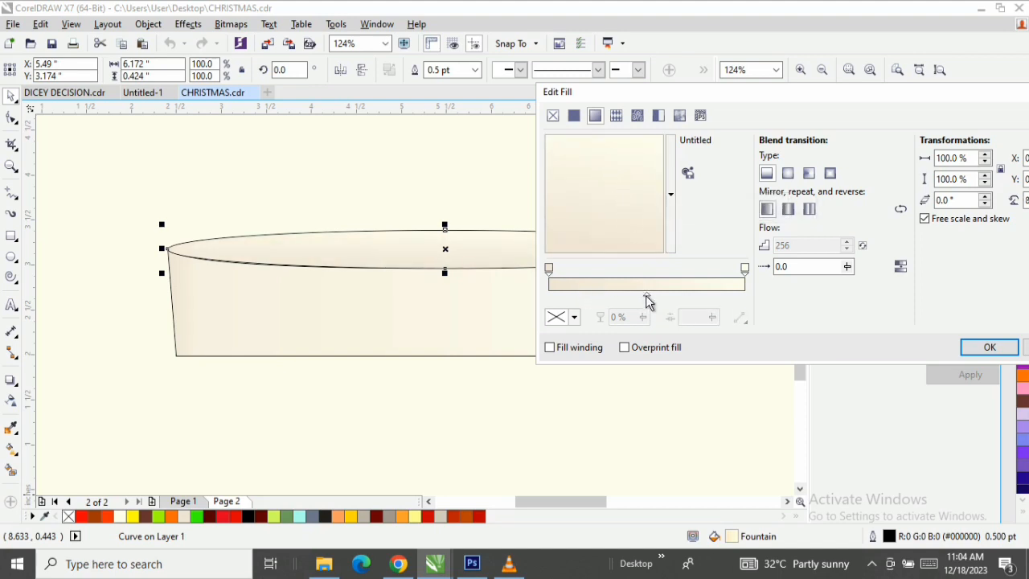
pyautogui.moveTo(648, 301); pyautogui.dragTo(593, 300)
pyautogui.moveTo(600, 199); pyautogui.dragTo(630, 237)
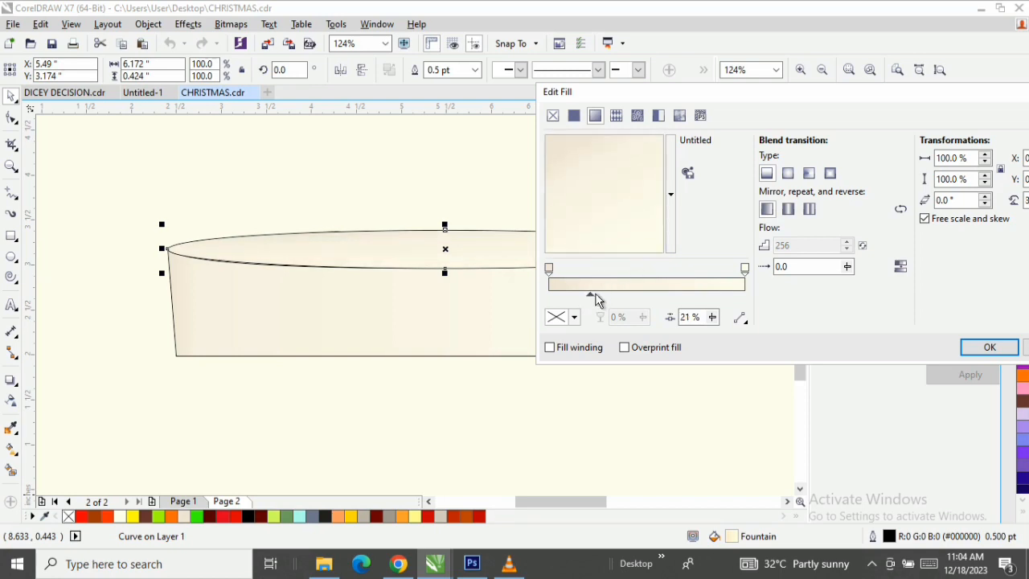
pyautogui.moveTo(583, 299); pyautogui.dragTo(577, 298)
pyautogui.click(994, 354)
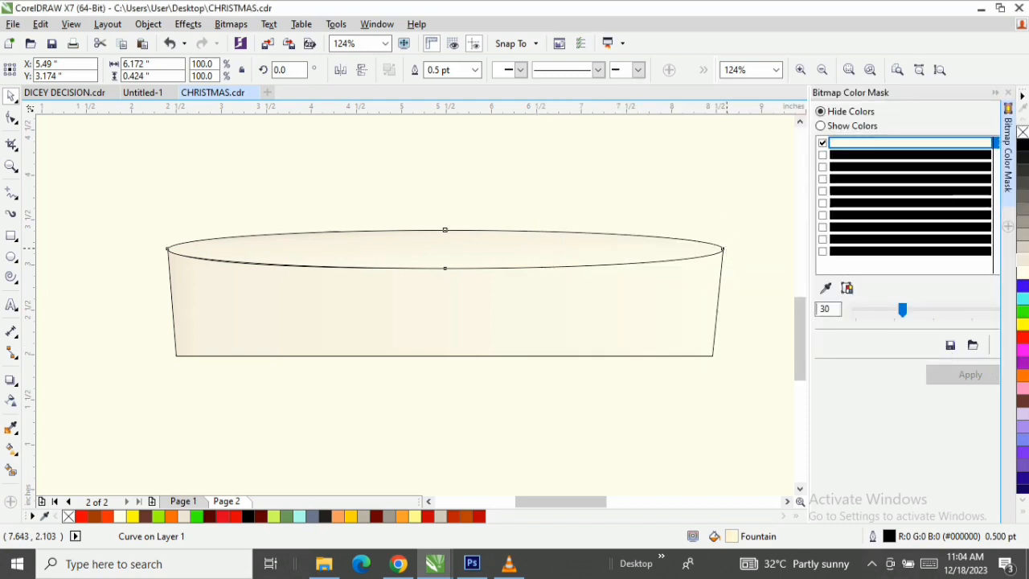
# Step: Remove the outlines from the ellipse and the tapered body
pyautogui.rightClick(1023, 131)
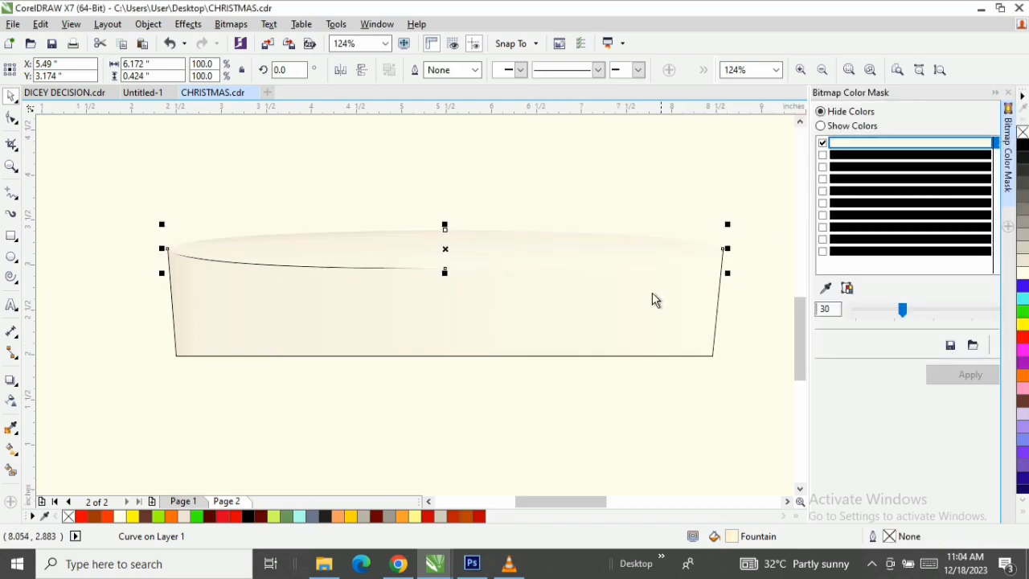
pyautogui.click(649, 312)
pyautogui.rightClick(1023, 131)
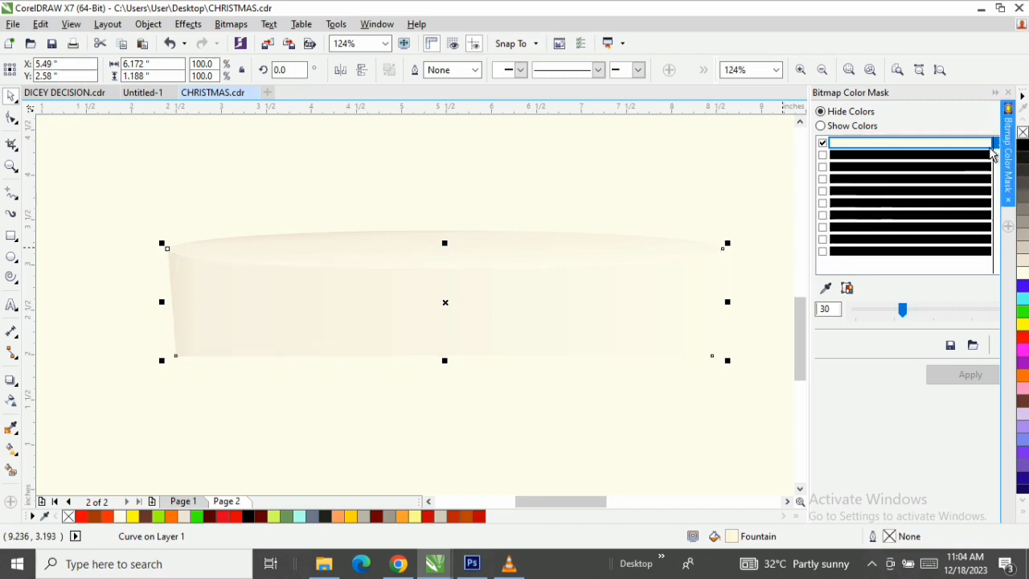
# Step: Stretch the top ellipse vertically, both upward and downward, to a height of about 0.82 inches
pyautogui.press('F3')
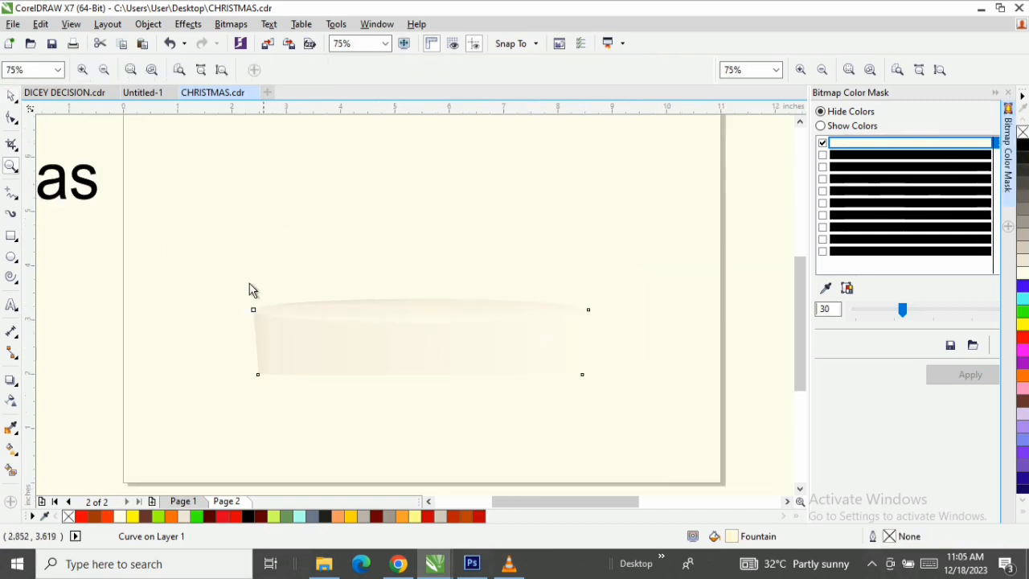
pyautogui.moveTo(165, 271); pyautogui.dragTo(627, 426)
pyautogui.press('space')
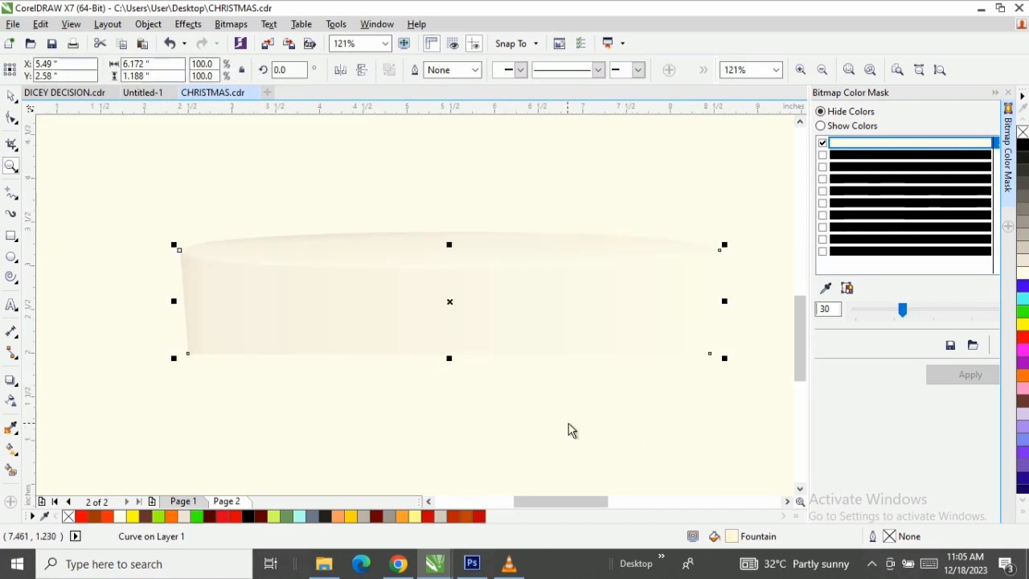
pyautogui.click(432, 254)
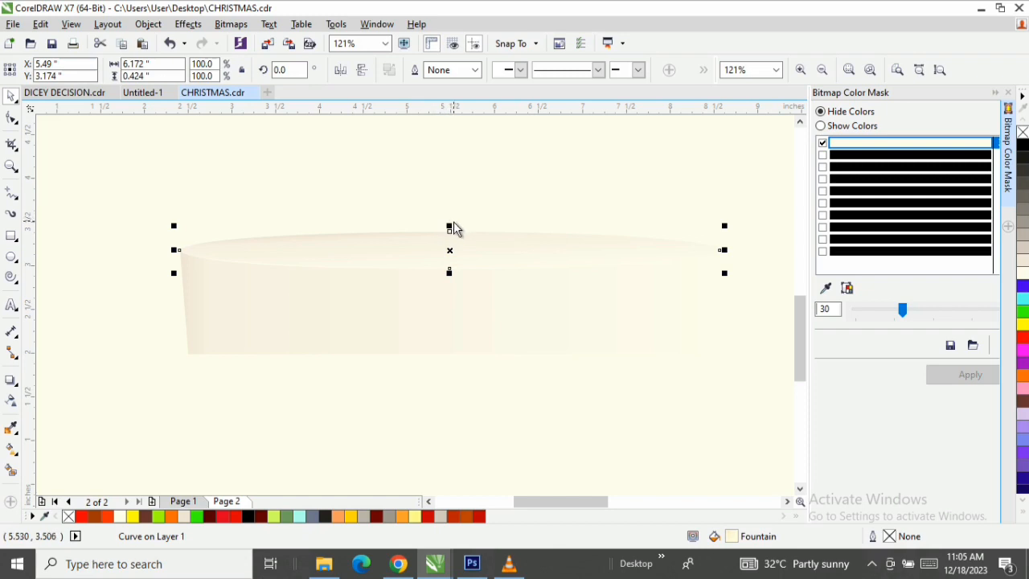
pyautogui.moveTo(449, 227); pyautogui.dragTo(449, 205)
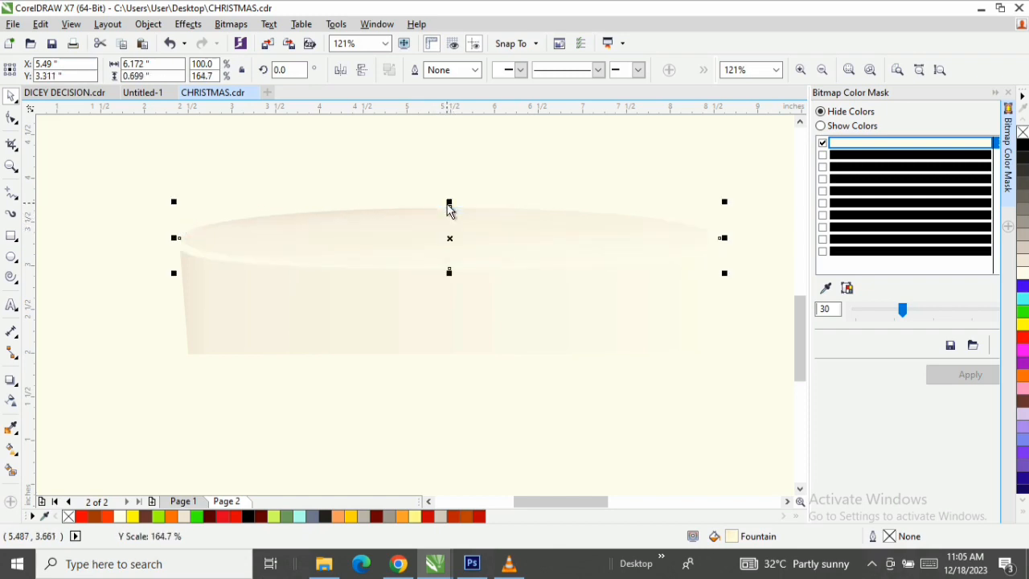
pyautogui.press('F10')
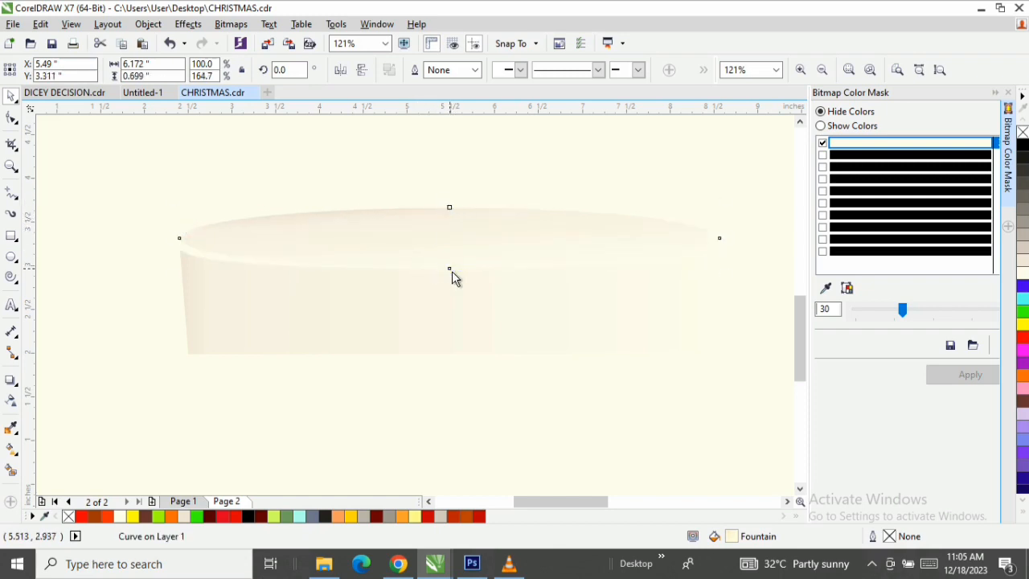
pyautogui.moveTo(452, 278); pyautogui.dragTo(451, 284)
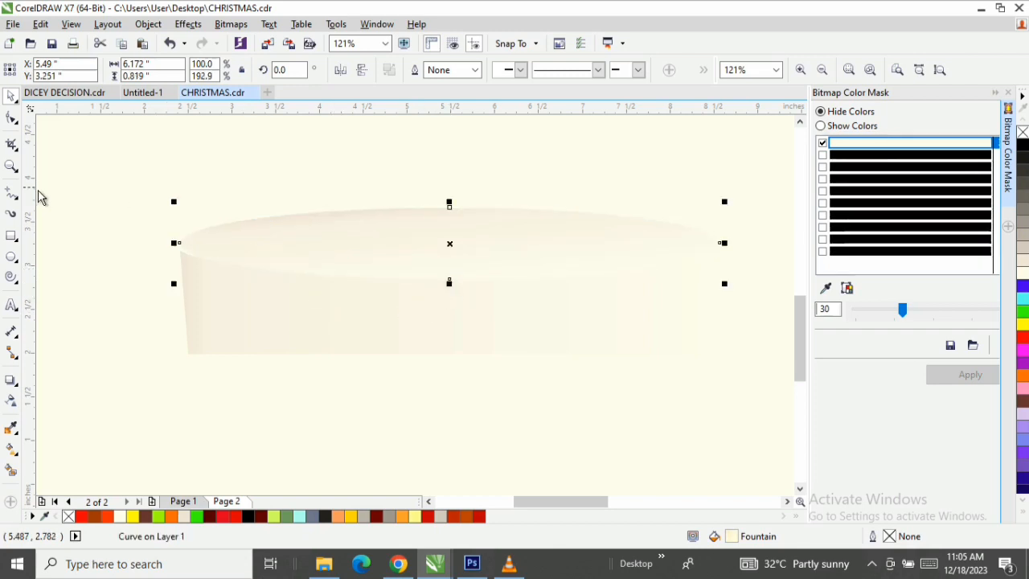
pyautogui.click(11, 380)
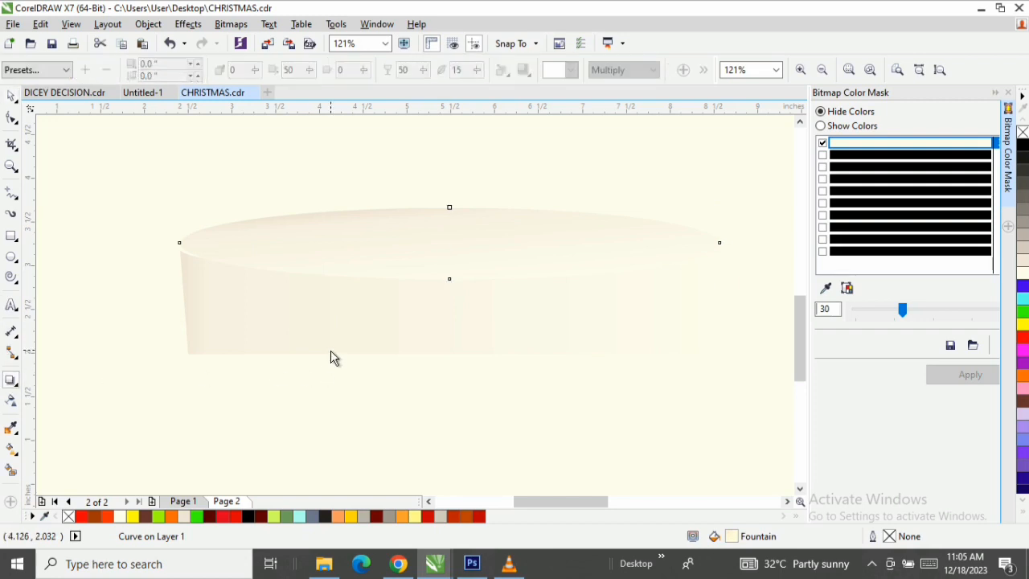
pyautogui.moveTo(450, 277); pyautogui.dragTo(333, 330)
pyautogui.hotkey('ctrl', 'z')
pyautogui.press('space')
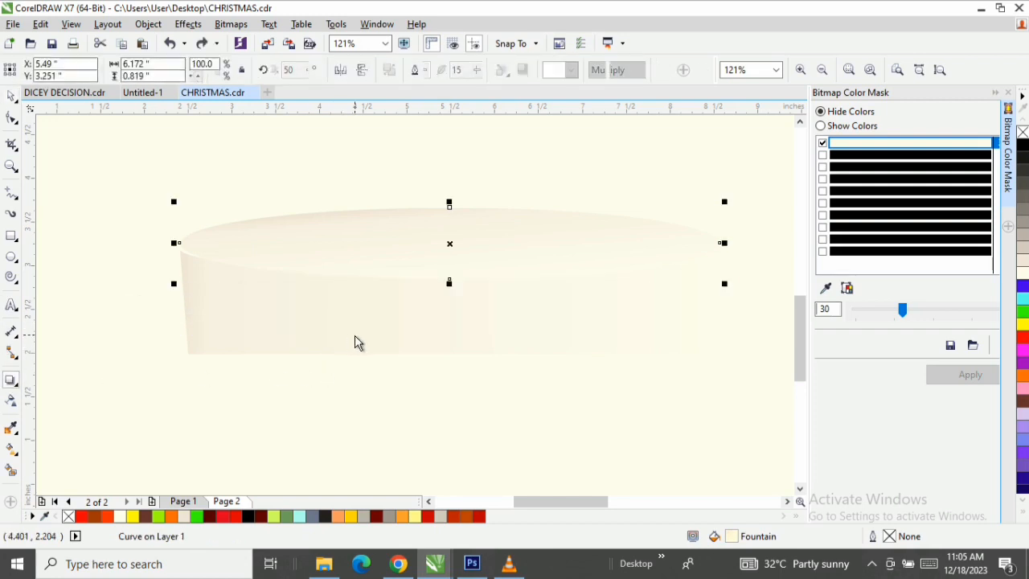
# Step: Add a black perspective drop shadow to the tapered body, cast from its bottom edge back at an angle of about 120 degrees
pyautogui.click(12, 379)
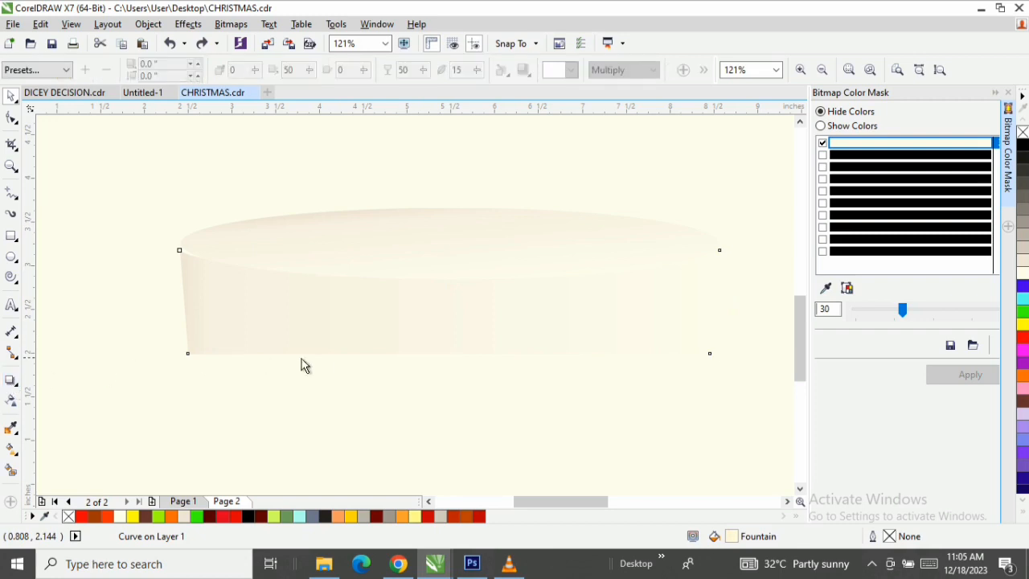
pyautogui.moveTo(332, 354); pyautogui.dragTo(437, 329)
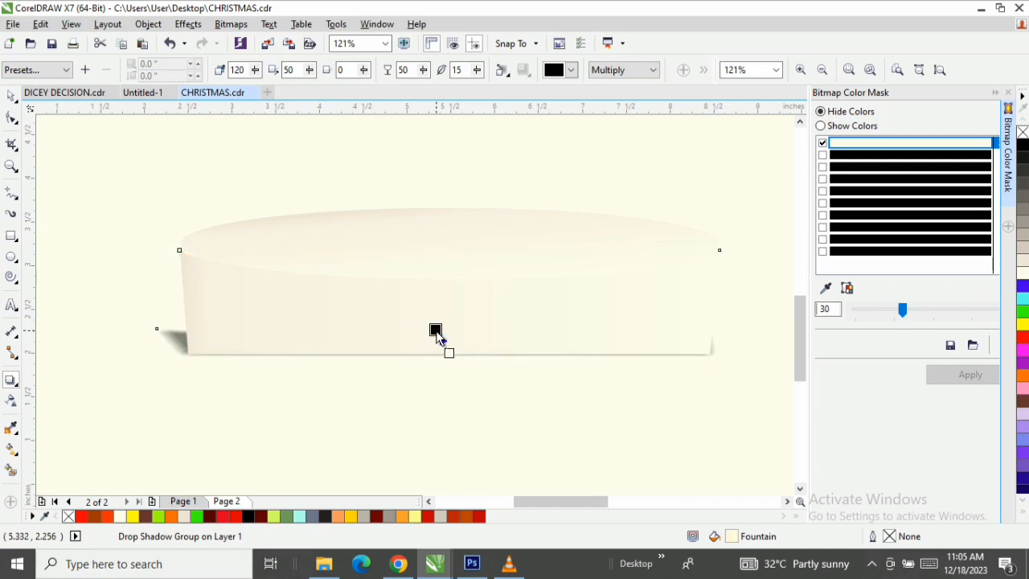
pyautogui.scroll(-2, 440, 305)
pyautogui.click(401, 293)
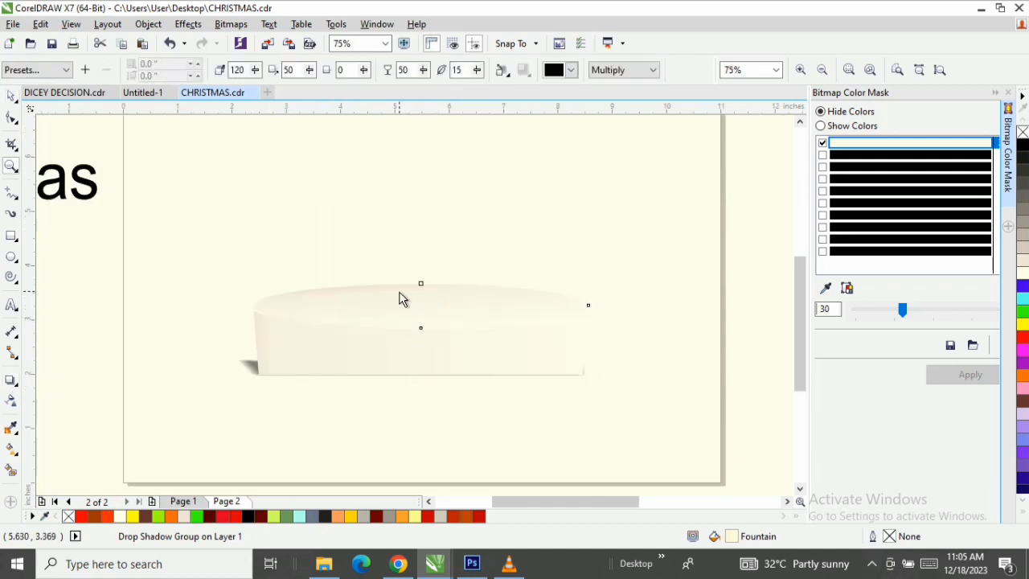
pyautogui.press('space')
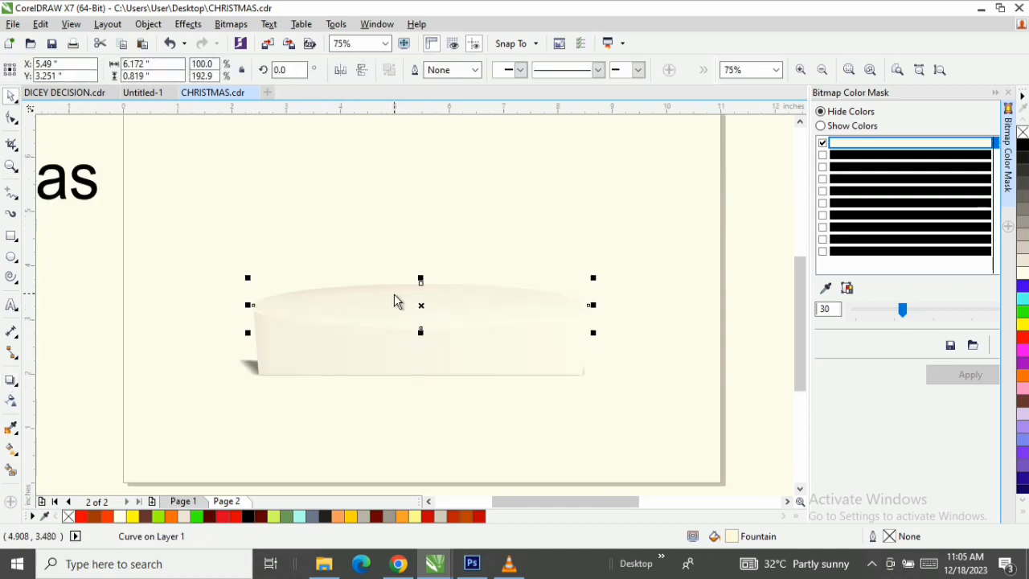
# Step: Create a page-sized 11 x 8.5 inch rectangle behind the base and fill it with red (#FF0000)
pyautogui.doubleClick(11, 235)
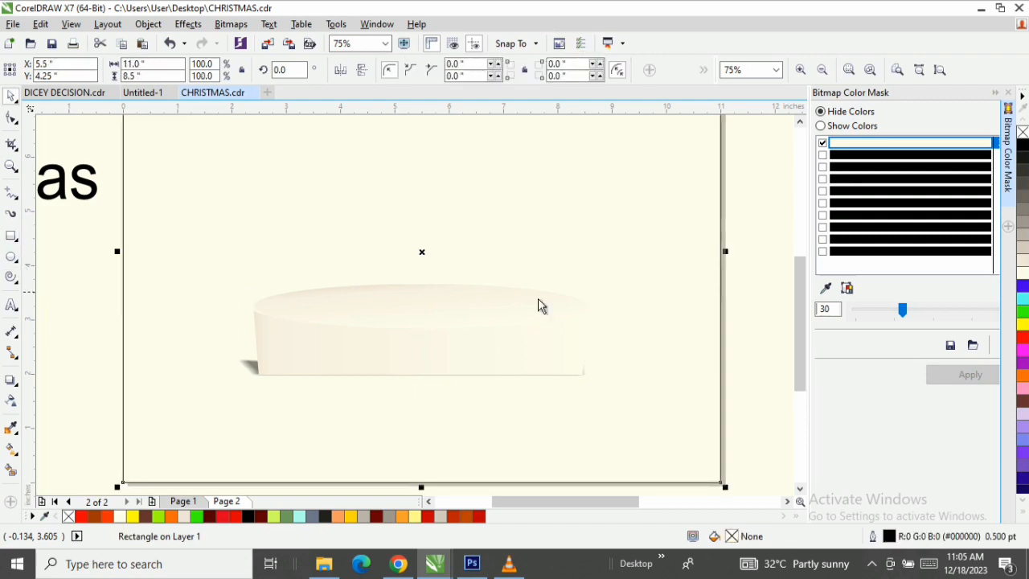
pyautogui.press('z')
pyautogui.click(221, 69)
pyautogui.click(11, 95)
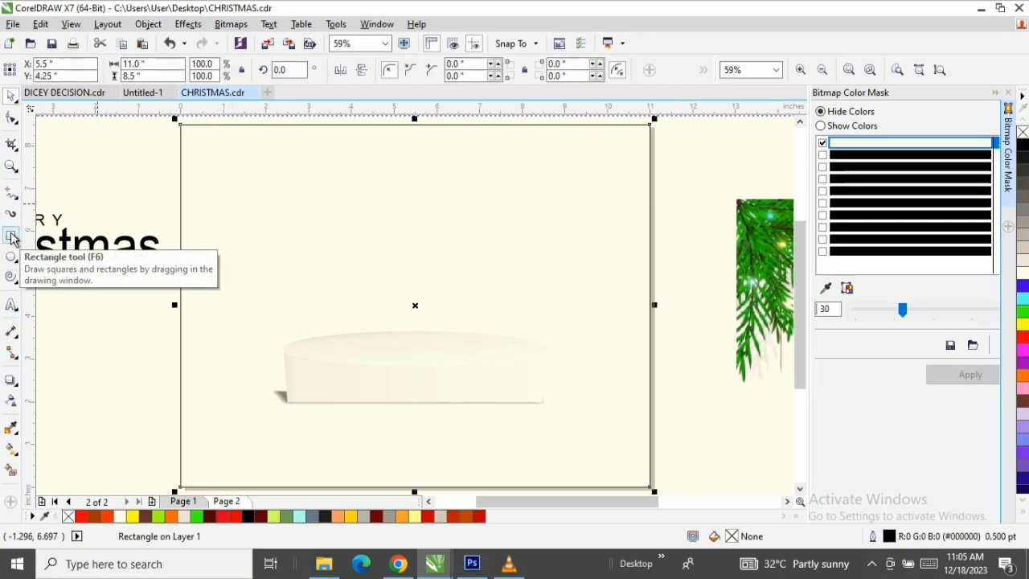
pyautogui.press('space')
pyautogui.press('space')
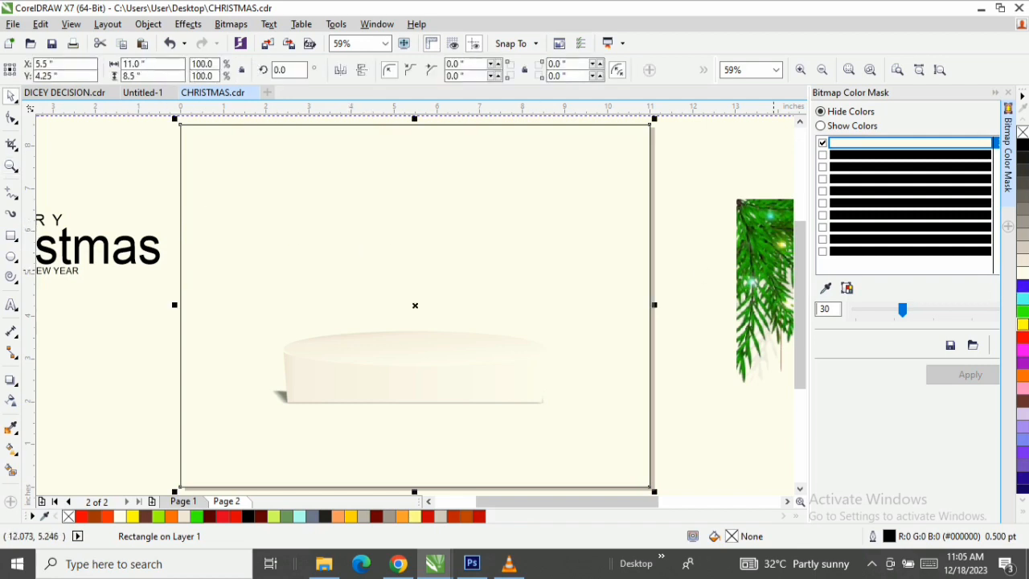
pyautogui.click(1023, 338)
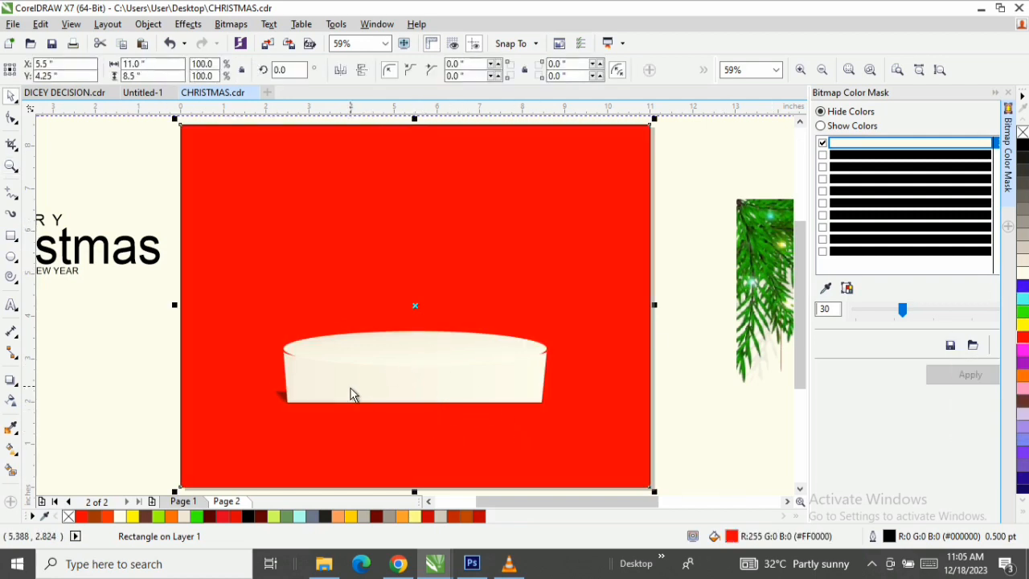
# Step: Shift the top ellipse slightly left and redirect its linear fountain fill towards a darker lower right, with the blend midpoint at 38%
pyautogui.scroll(2, 352, 393)
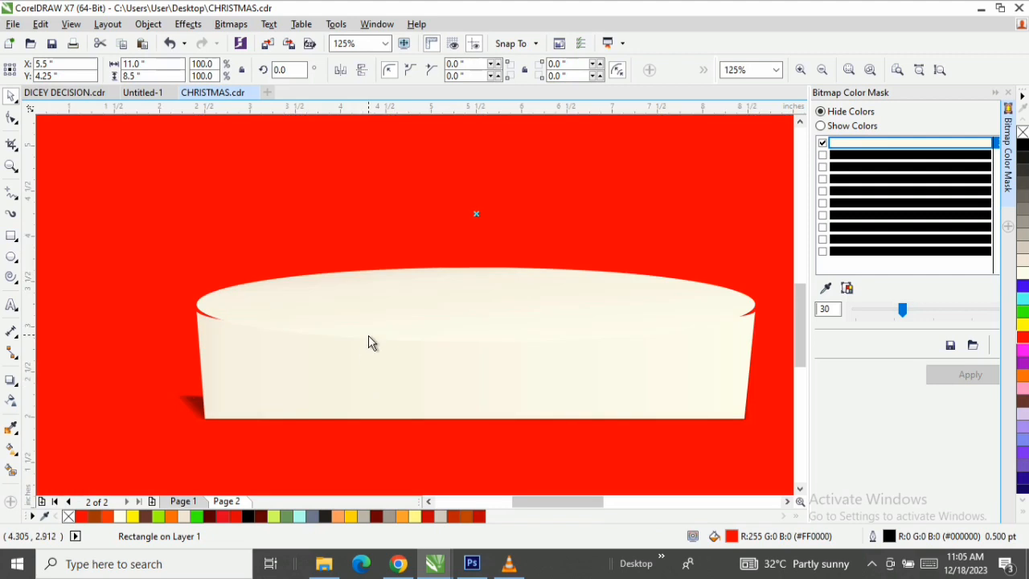
pyautogui.click(409, 319)
pyautogui.click(409, 319)
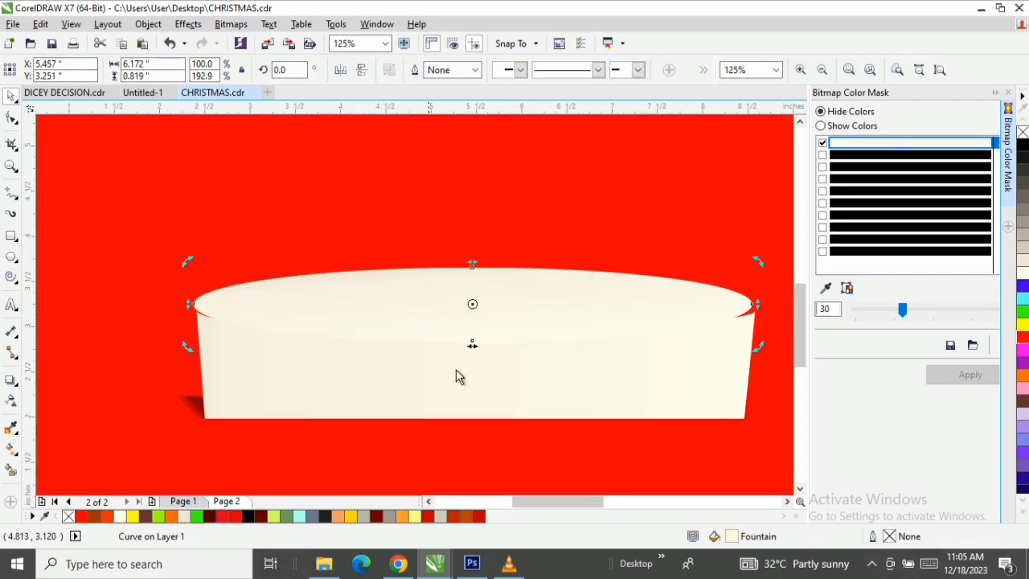
pyautogui.doubleClick(732, 536)
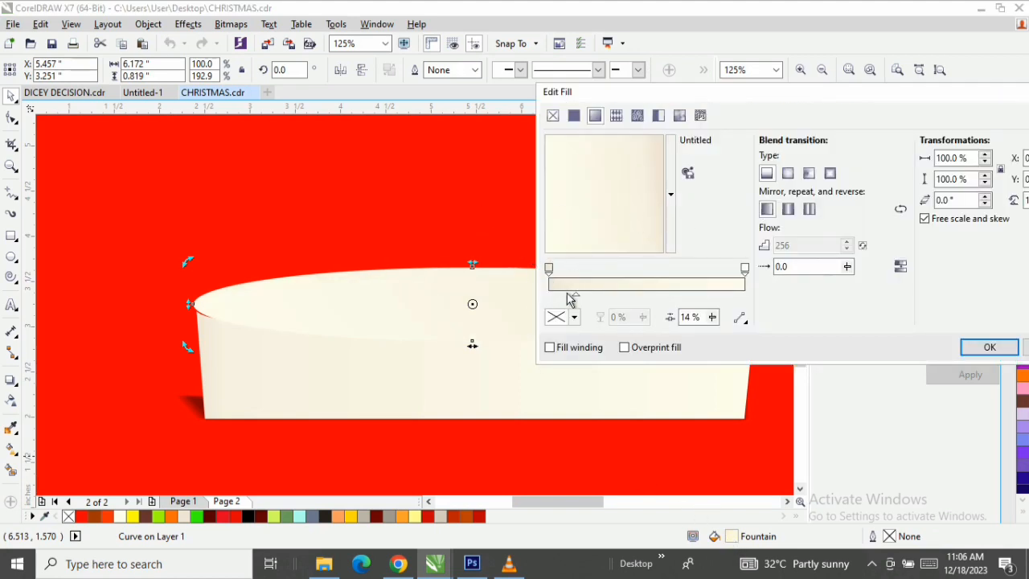
pyautogui.moveTo(576, 294); pyautogui.dragTo(624, 296)
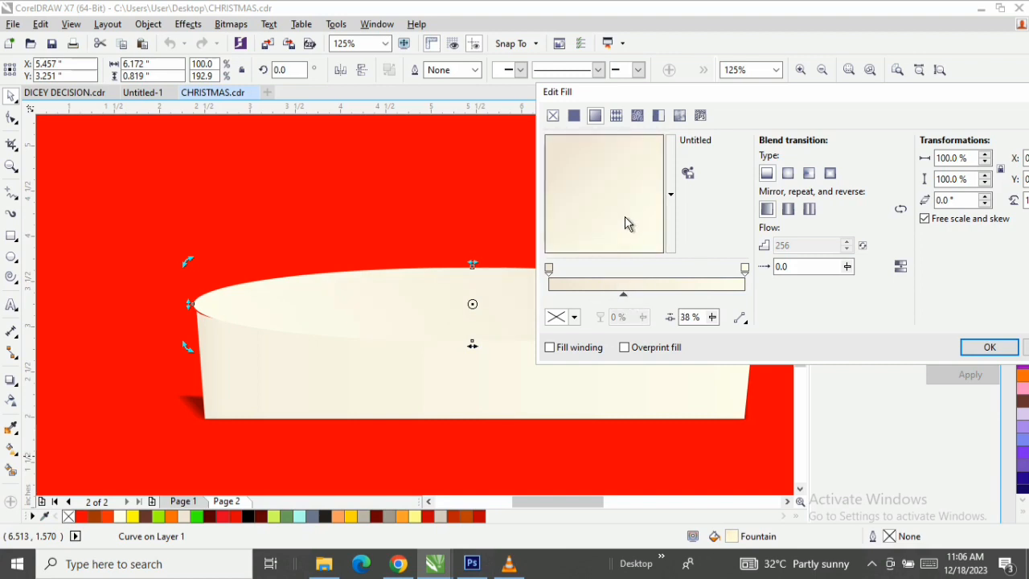
pyautogui.click(989, 347)
# Step: Reshape the ellipse by moving its left and right end nodes to meet the tapered body's upper corners
pyautogui.press('F10')
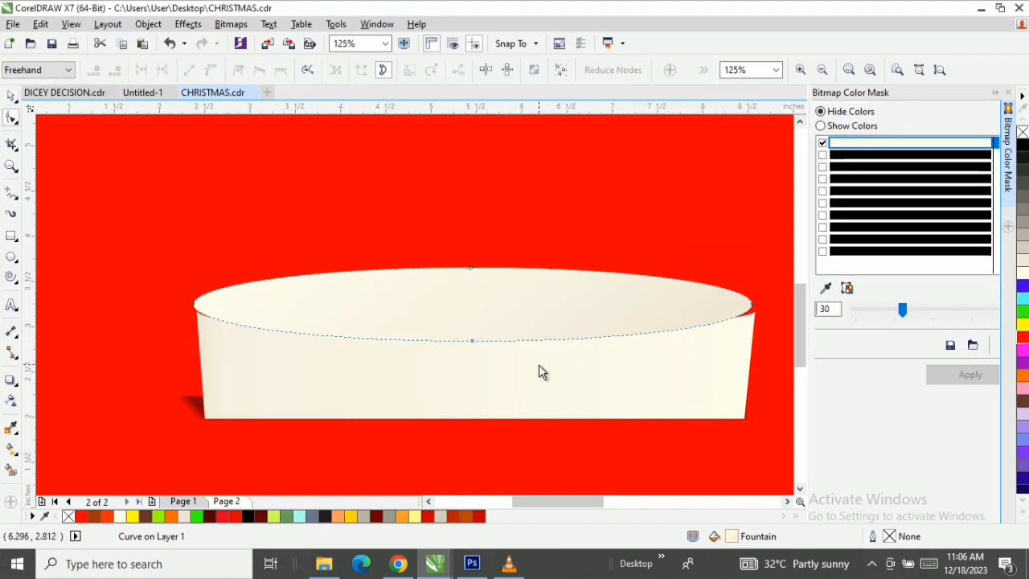
pyautogui.scroll(3, 738, 346)
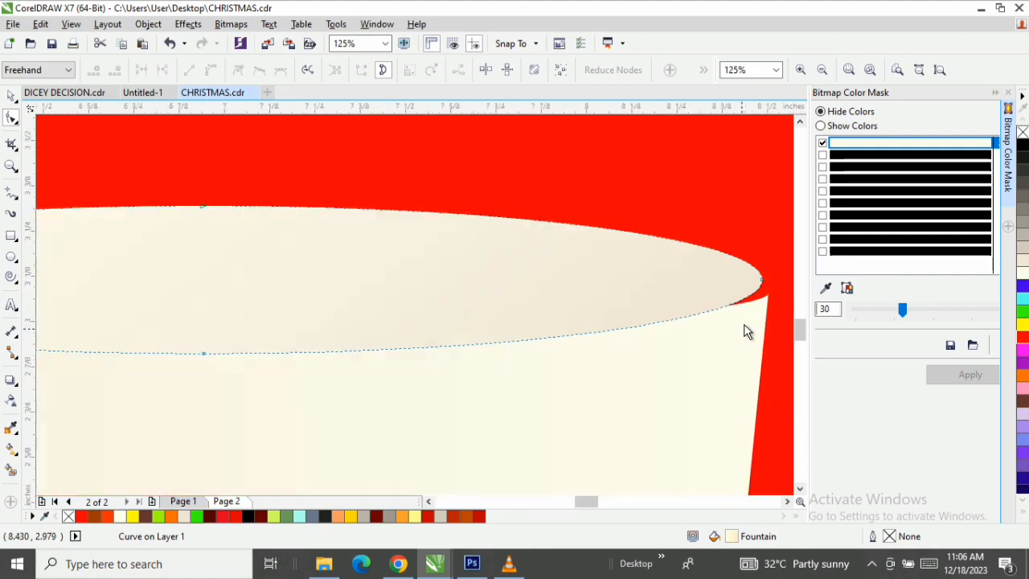
pyautogui.moveTo(775, 240); pyautogui.dragTo(780, 251)
pyautogui.scroll(-2, 344, 316)
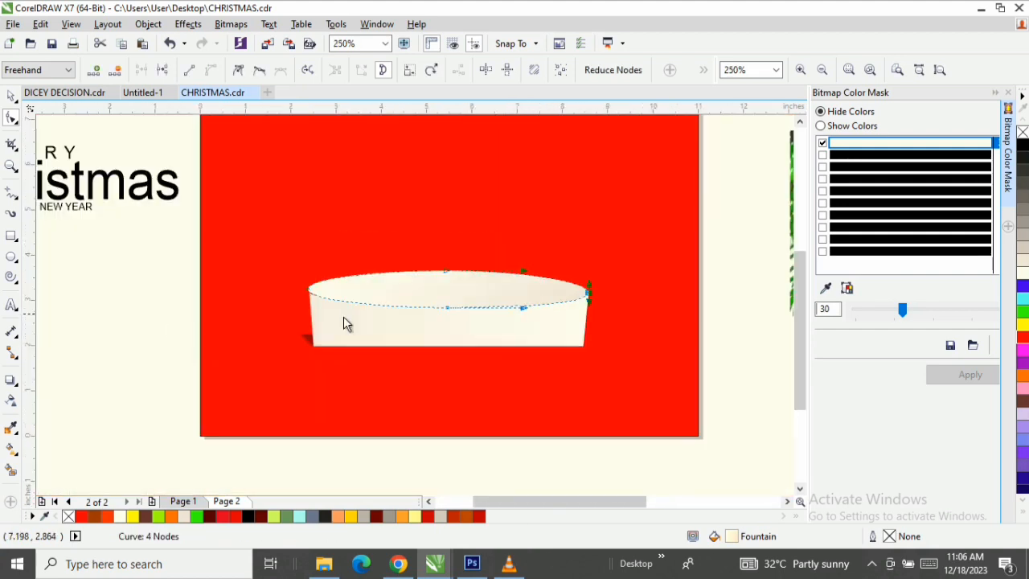
pyautogui.scroll(1, 268, 317)
pyautogui.scroll(2, 331, 264)
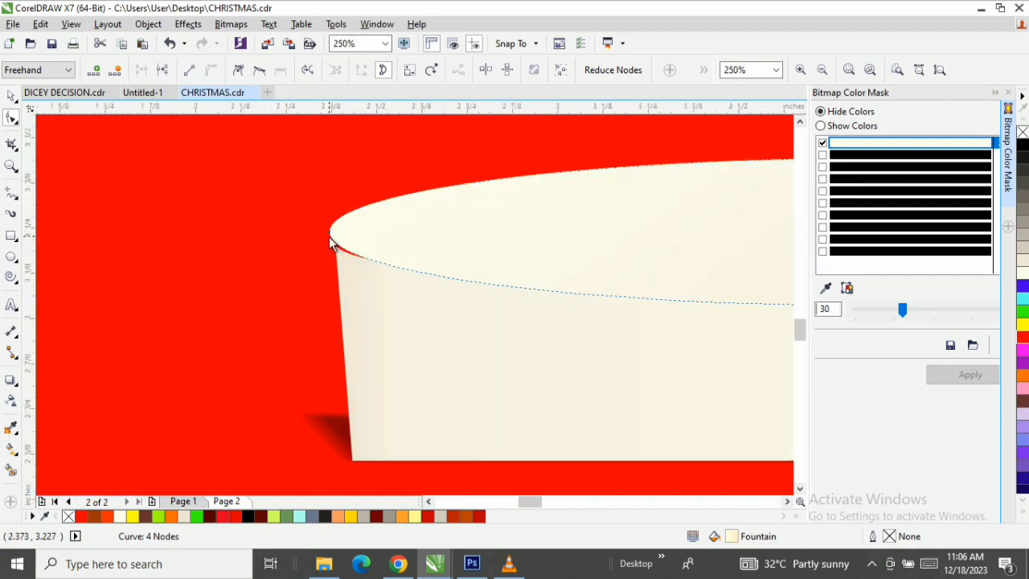
pyautogui.moveTo(333, 240); pyautogui.dragTo(333, 259)
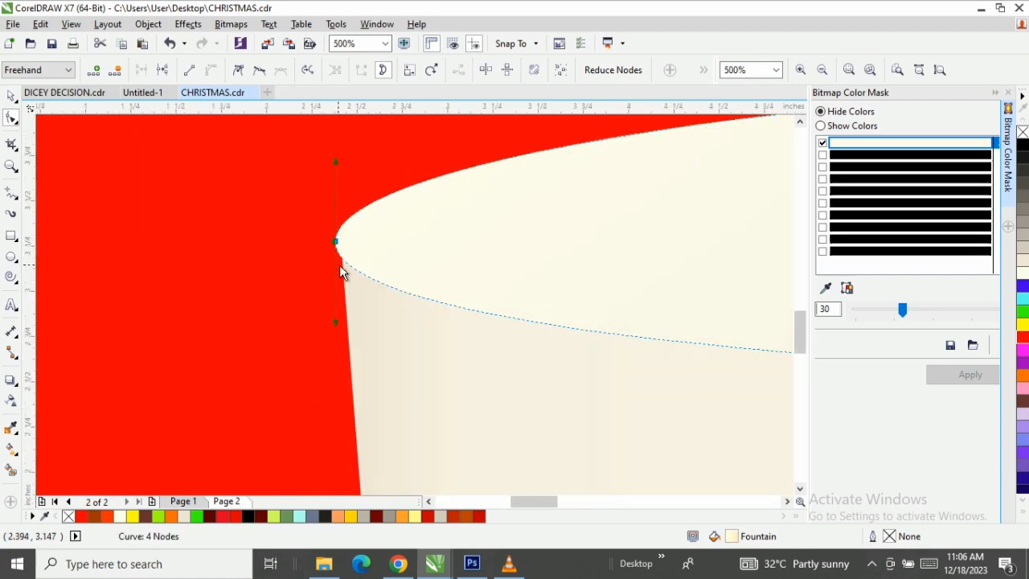
pyautogui.scroll(-1, 344, 266)
pyautogui.press('space')
# Step: Extend the ellipse downward over the tapered body to a height of about 1.08 inches
pyautogui.press('F3')
pyautogui.press('F3')
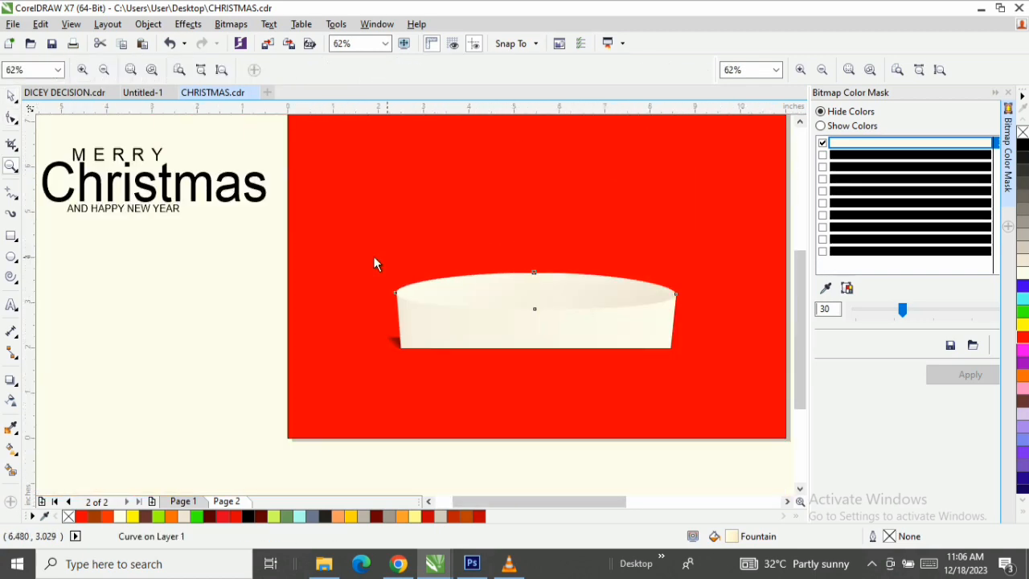
pyautogui.moveTo(344, 294); pyautogui.dragTo(728, 399)
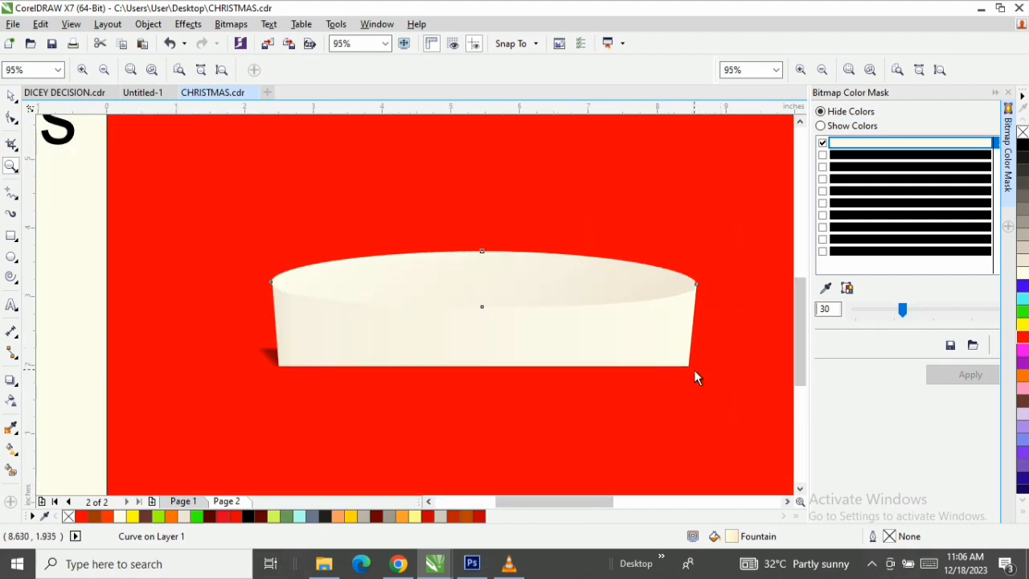
pyautogui.press('space')
pyautogui.click(503, 260)
pyautogui.click(489, 305)
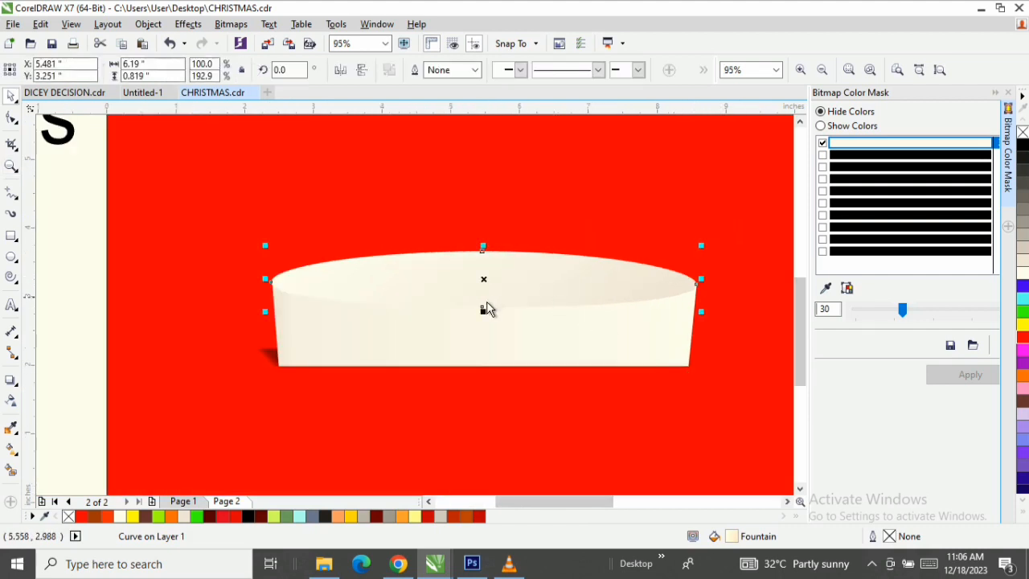
pyautogui.moveTo(482, 313); pyautogui.dragTo(484, 303)
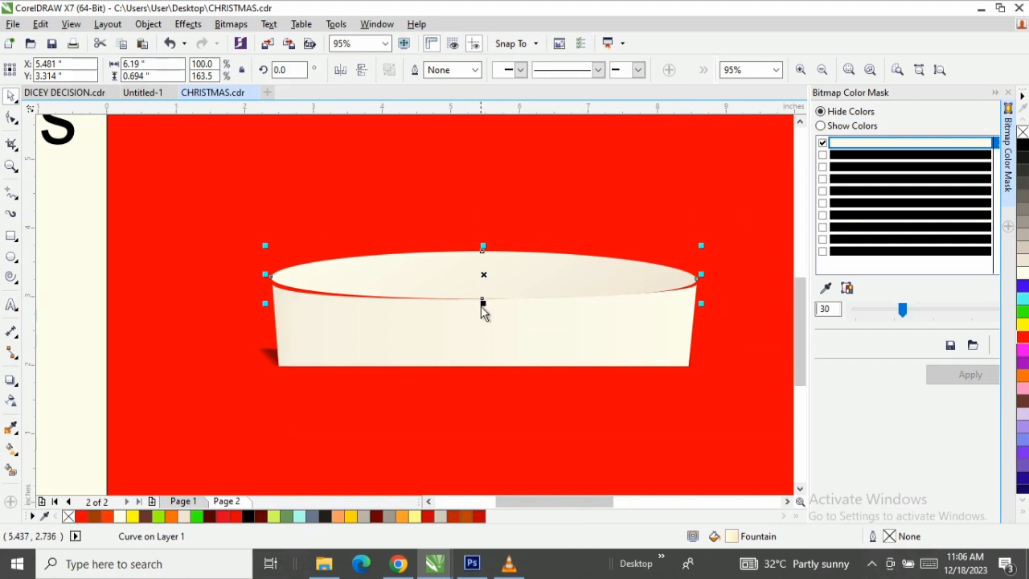
pyautogui.hotkey('ctrl', 'z')
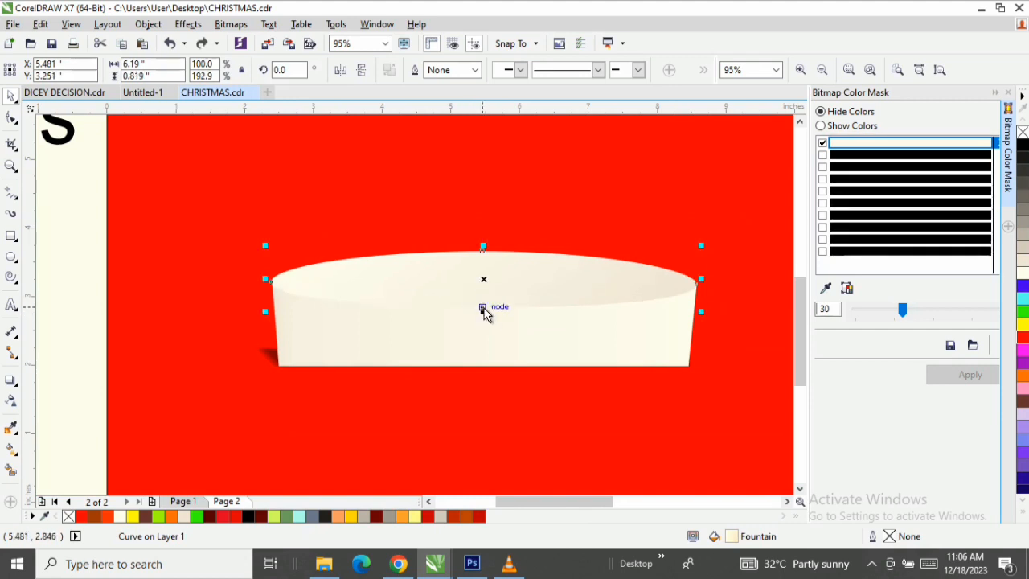
pyautogui.moveTo(484, 314); pyautogui.dragTo(483, 329)
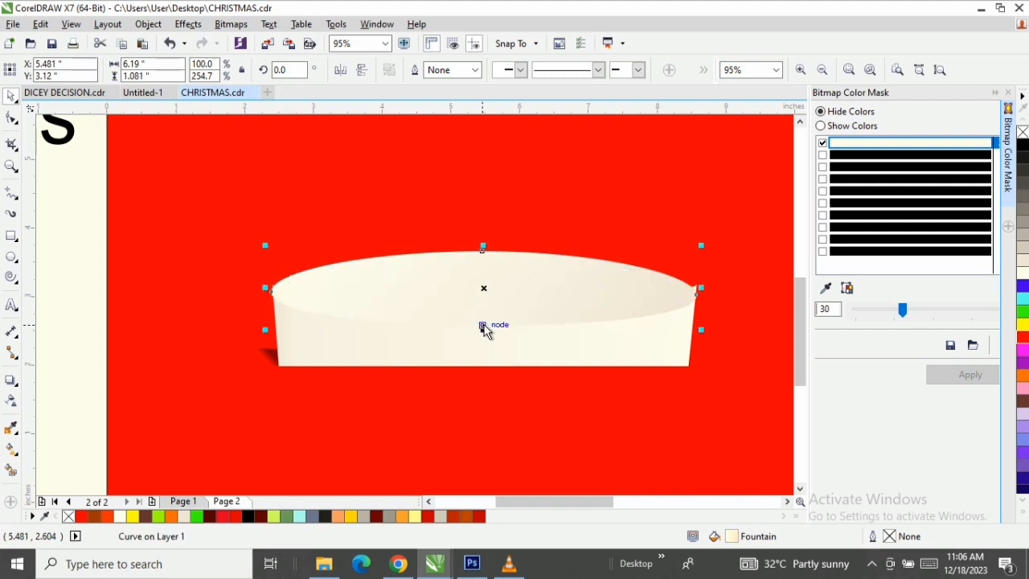
# Step: Move the ellipse up slightly to a Y position of about 3.17 inches so its ends cover the body's upper corners
pyautogui.click(498, 357)
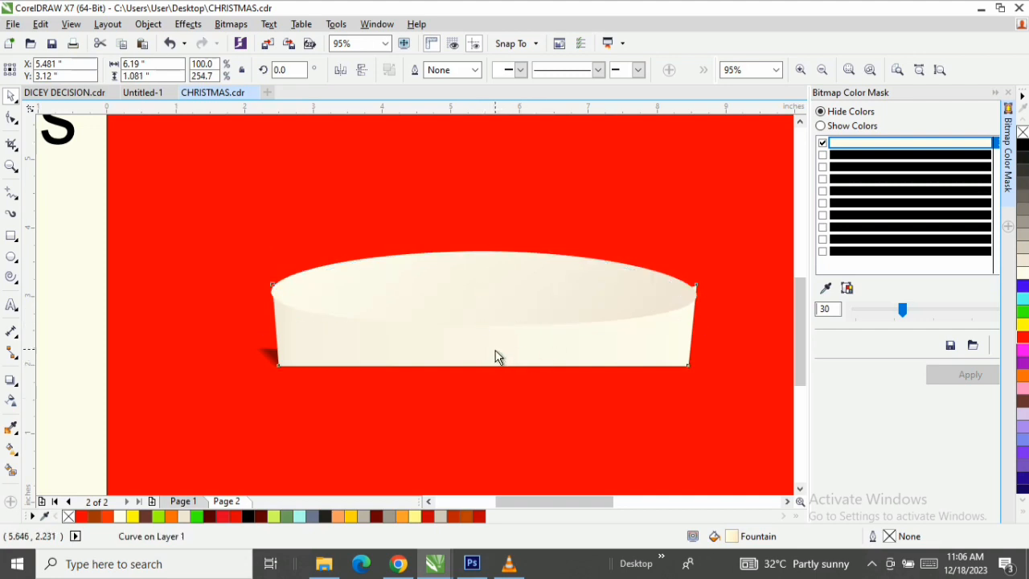
pyautogui.click(508, 310)
pyautogui.scroll(3, 497, 312)
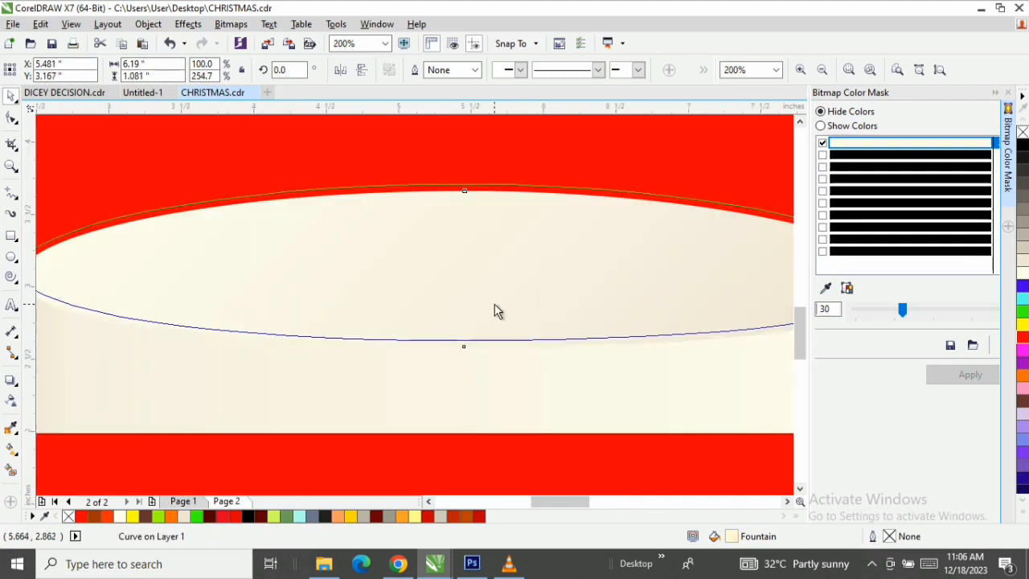
pyautogui.scroll(-3, 494, 322)
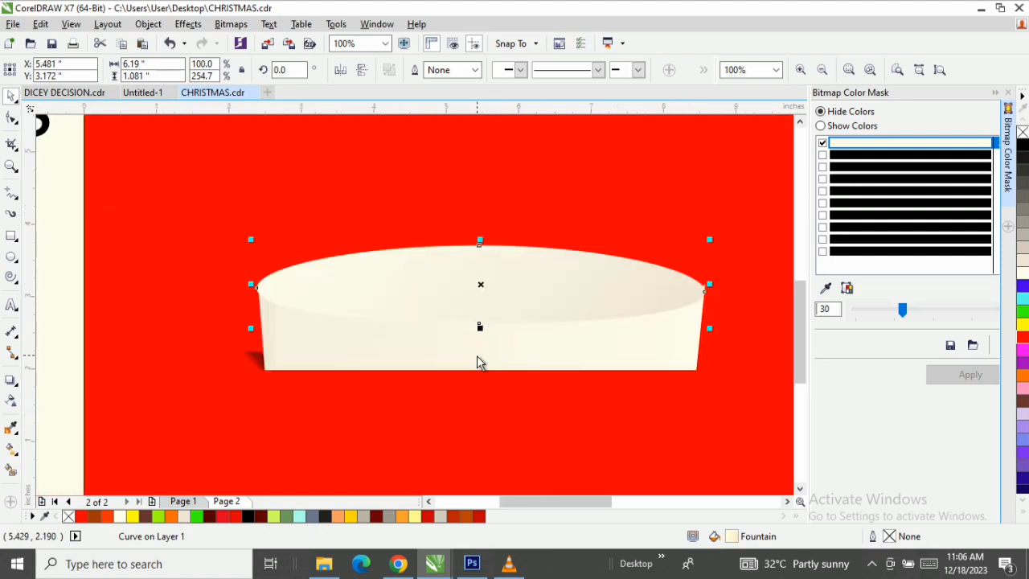
pyautogui.press('F10')
pyautogui.rightClick(471, 378)
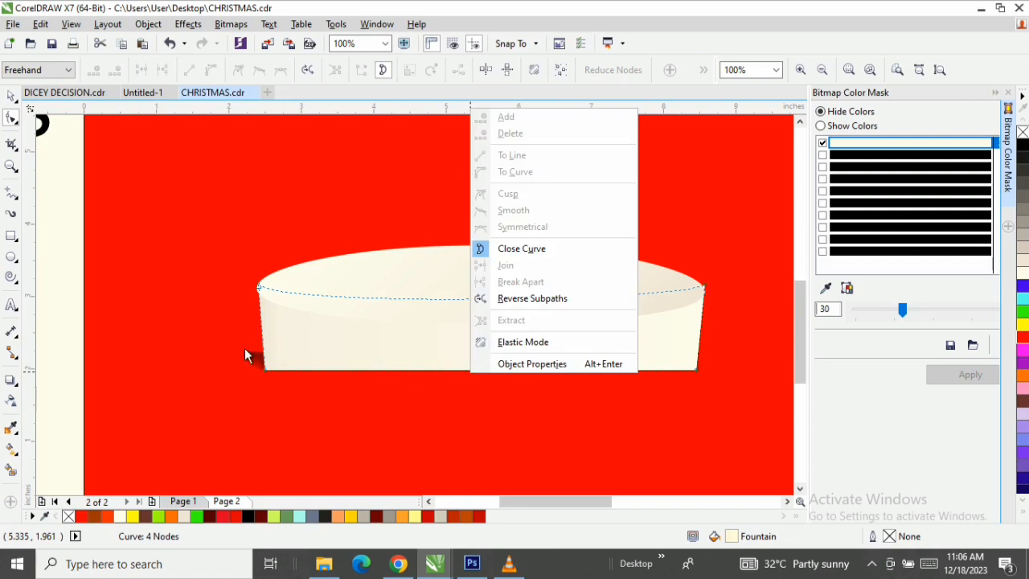
pyautogui.click(121, 353)
# Step: Select the drop shadow on the podium's tapered body and clear it
pyautogui.click(9, 400)
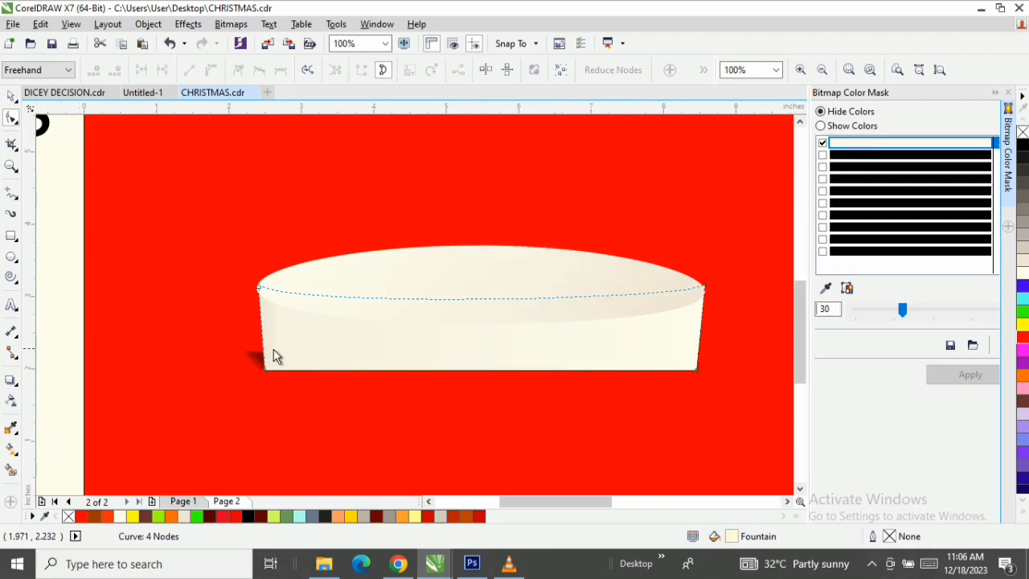
pyautogui.click(241, 358)
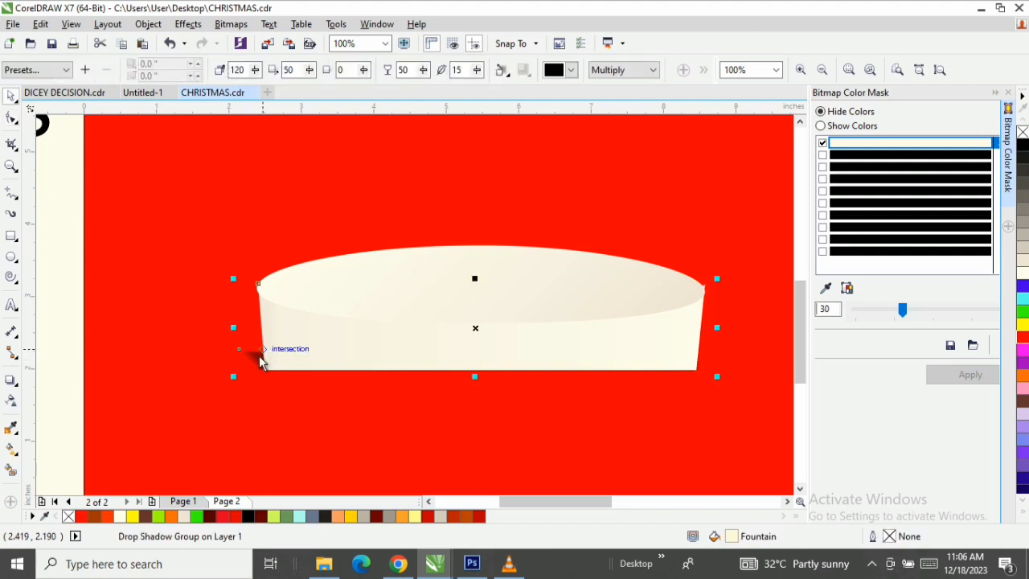
pyautogui.click(704, 71)
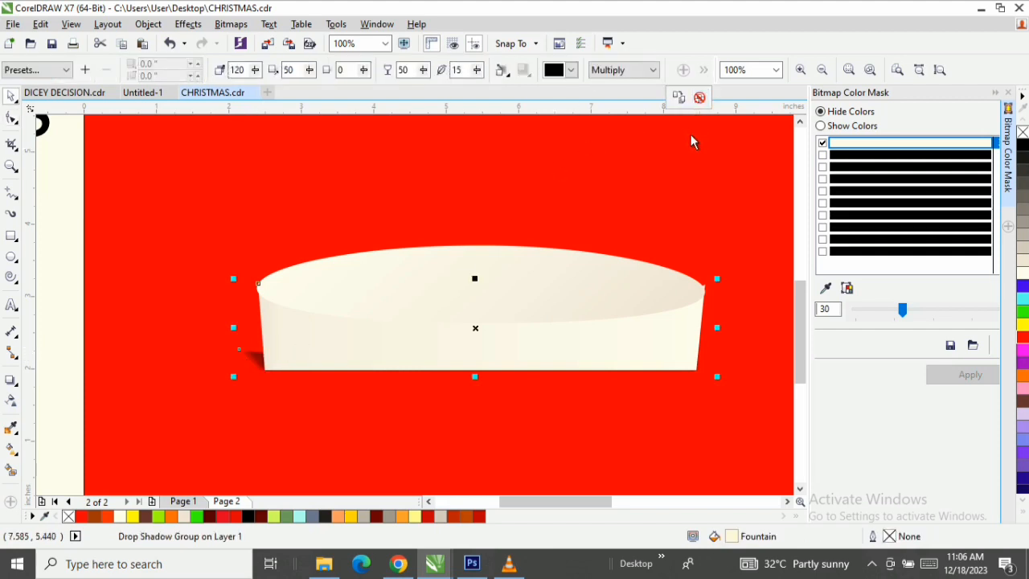
pyautogui.click(700, 98)
# Step: Convert the body's straight bottom edge to a curve and bow it downward until the body is about 1.42 inches high
pyautogui.click(504, 367)
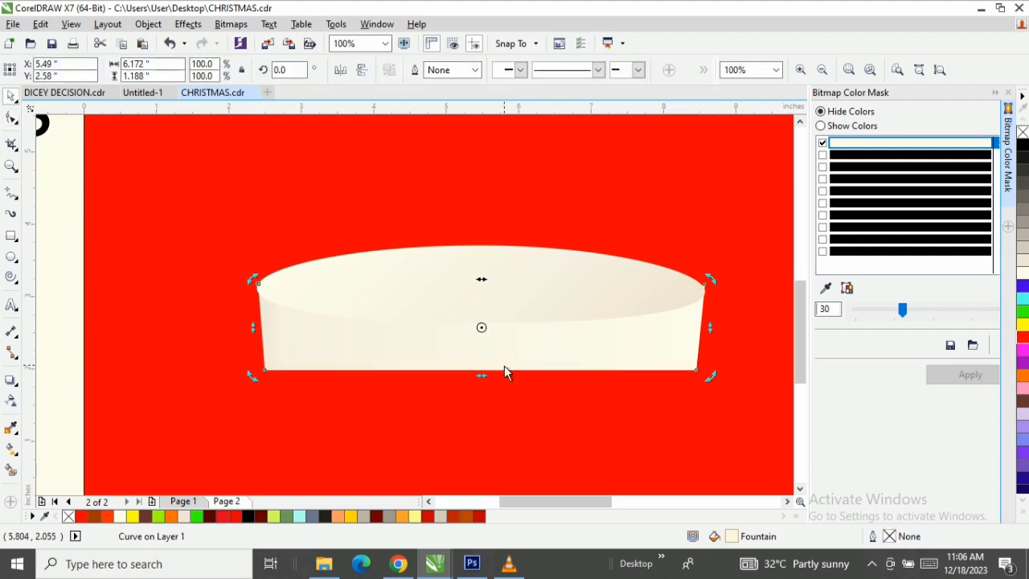
pyautogui.press('F10')
pyautogui.scroll(1, 479, 365)
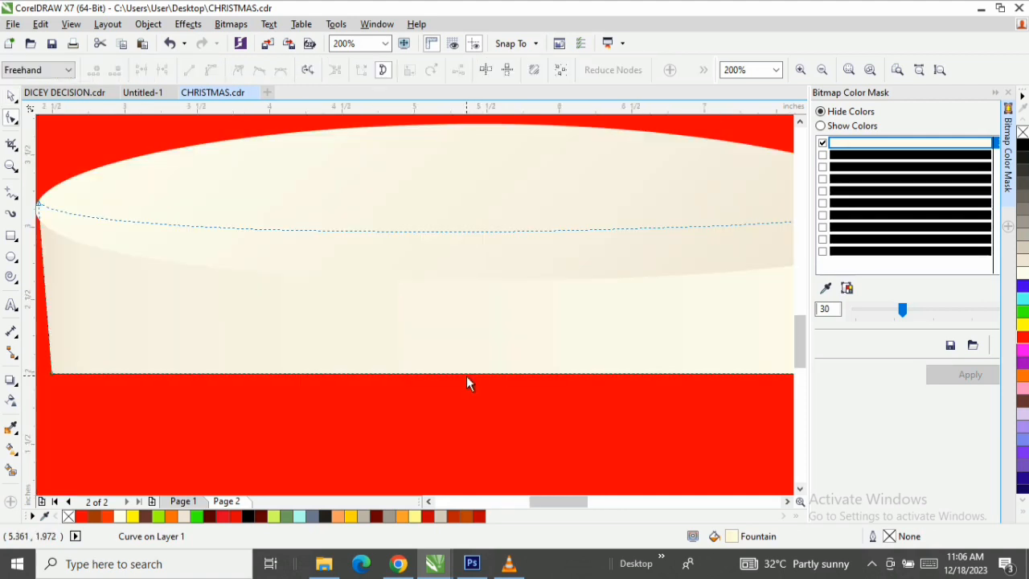
pyautogui.click(467, 370)
pyautogui.rightClick(466, 373)
pyautogui.click(542, 171)
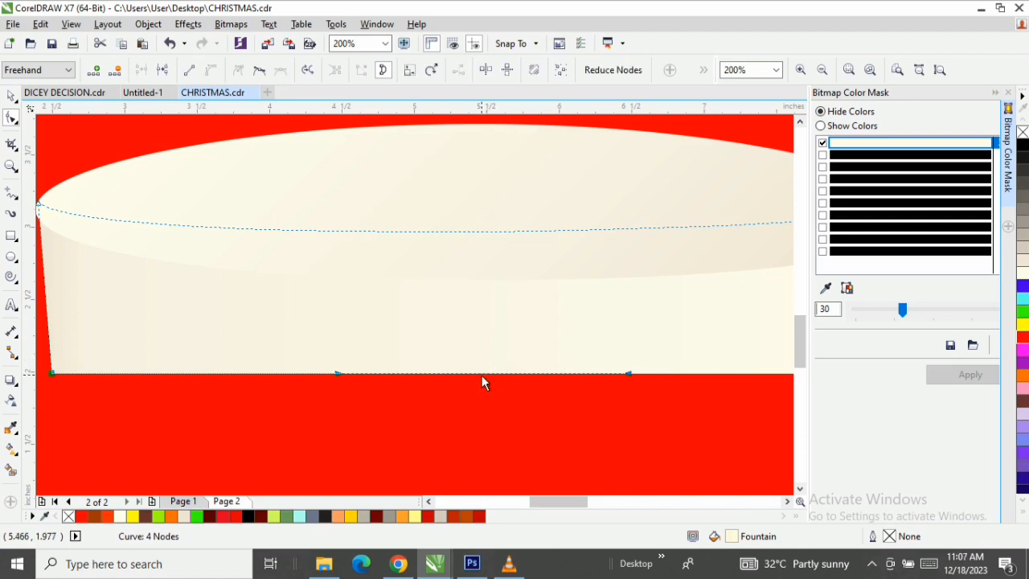
pyautogui.moveTo(481, 375); pyautogui.dragTo(483, 409)
pyautogui.scroll(-2, 483, 409)
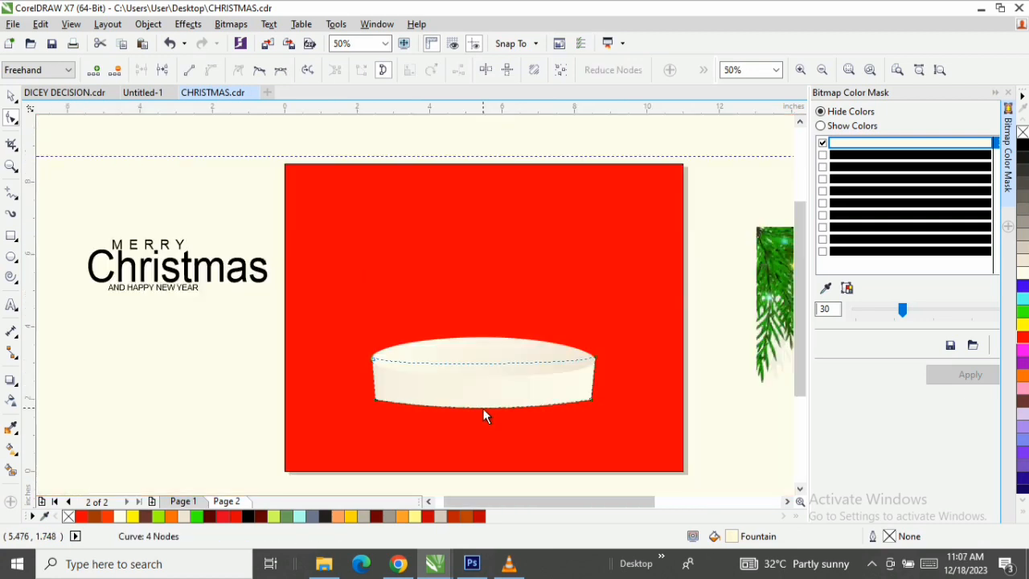
pyautogui.press('space')
# Step: Add a black drop shadow cast upward from the body's curved bottom edge, with opacity 31 and feathering 8
pyautogui.scroll(1, 483, 408)
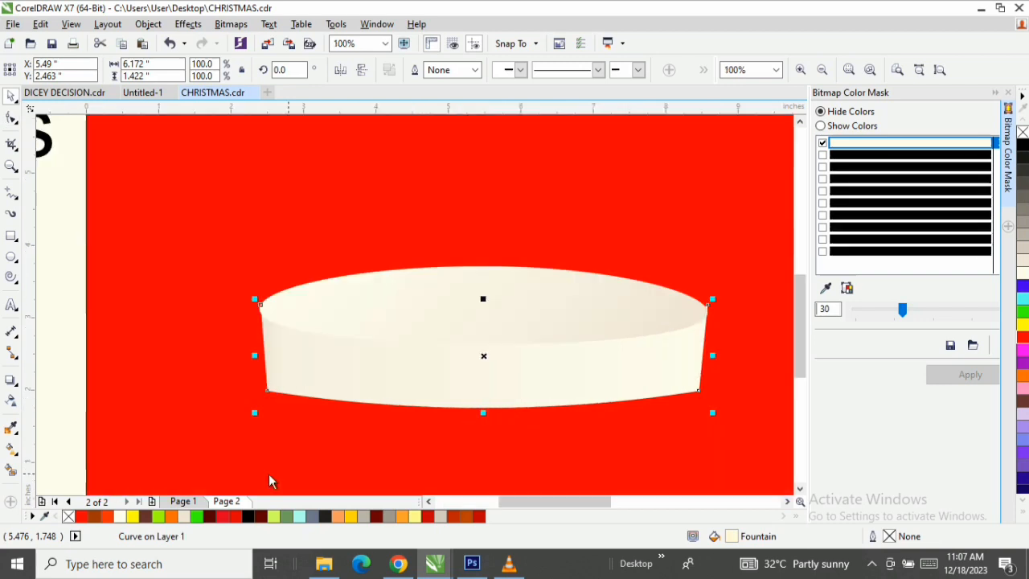
pyautogui.click(10, 381)
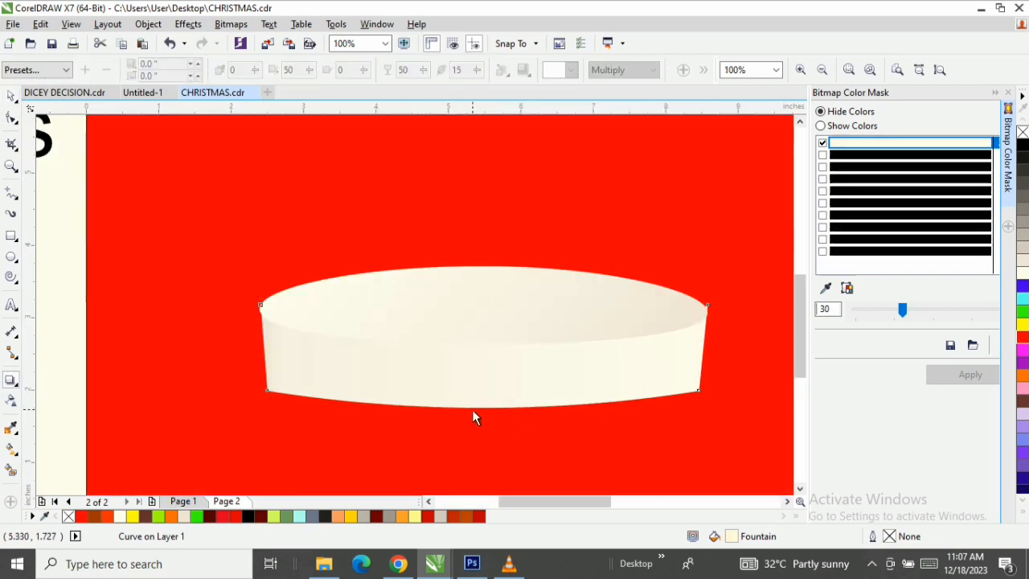
pyautogui.moveTo(472, 409); pyautogui.dragTo(486, 354)
pyautogui.moveTo(488, 353); pyautogui.dragTo(490, 349)
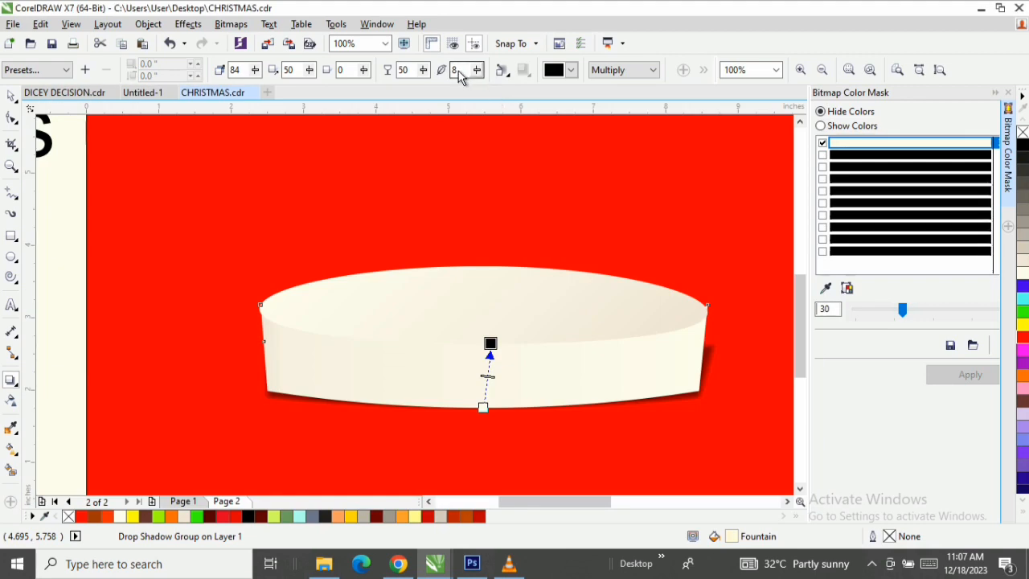
pyautogui.moveTo(424, 70); pyautogui.dragTo(409, 72)
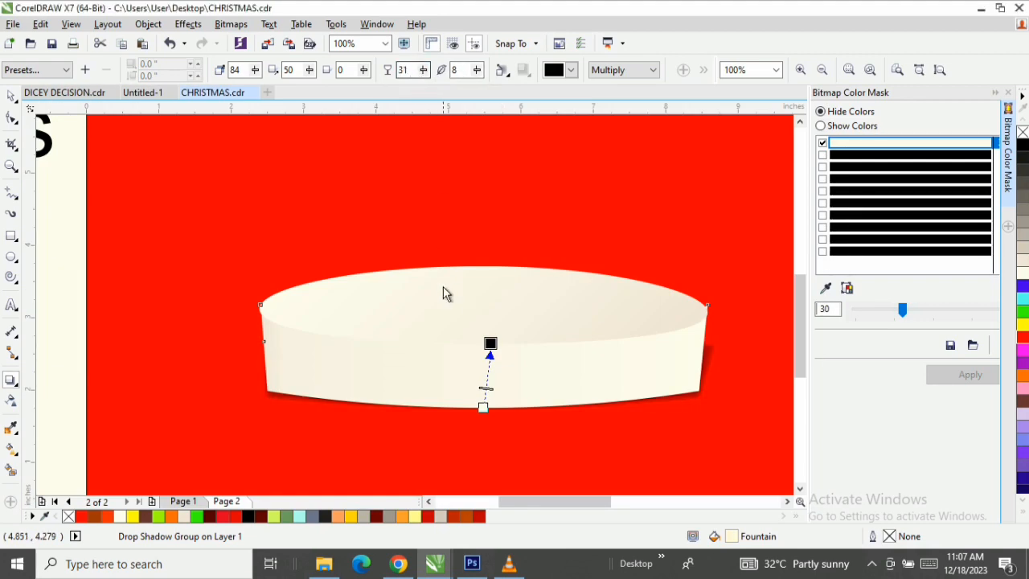
# Step: Redirect and shorten the body's drop shadow so it leans slightly left at an angle of 100 degrees
pyautogui.moveTo(488, 347); pyautogui.dragTo(465, 374)
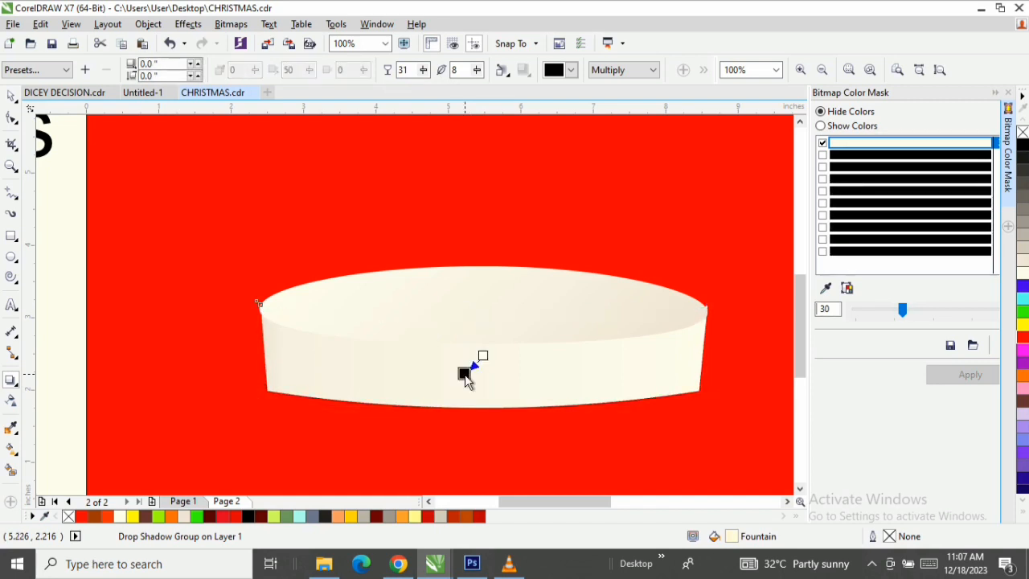
pyautogui.hotkey('ctrl', 'z')
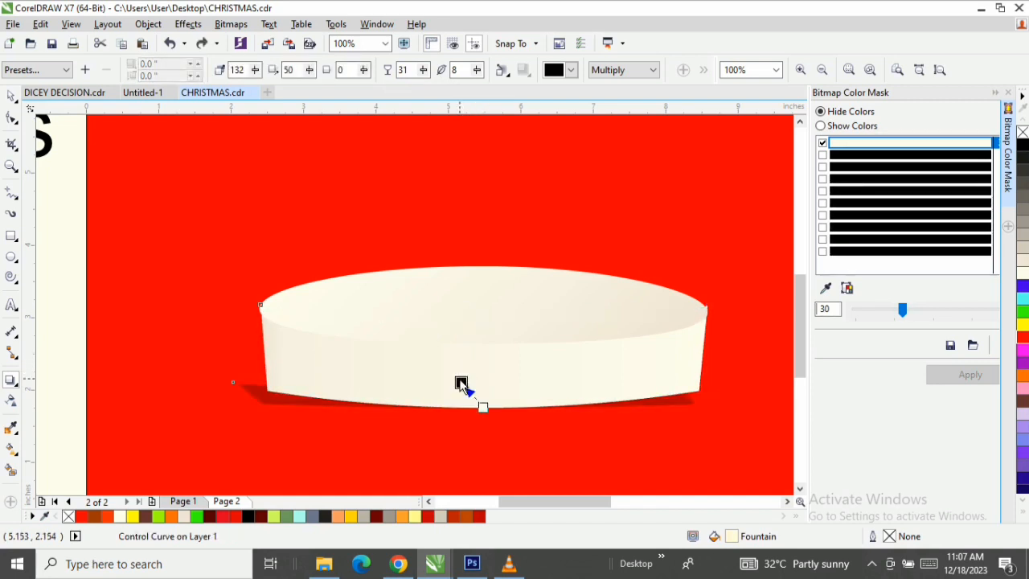
pyautogui.moveTo(467, 384); pyautogui.dragTo(478, 380)
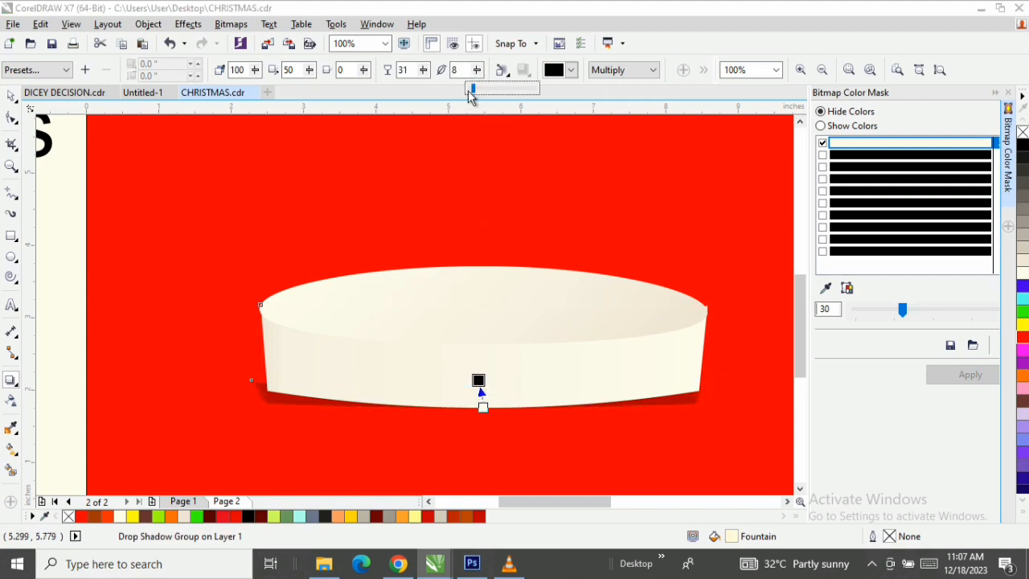
# Step: Soften the body's drop shadow by trying different feathering amounts and settling on 57
pyautogui.moveTo(470, 91); pyautogui.dragTo(467, 92)
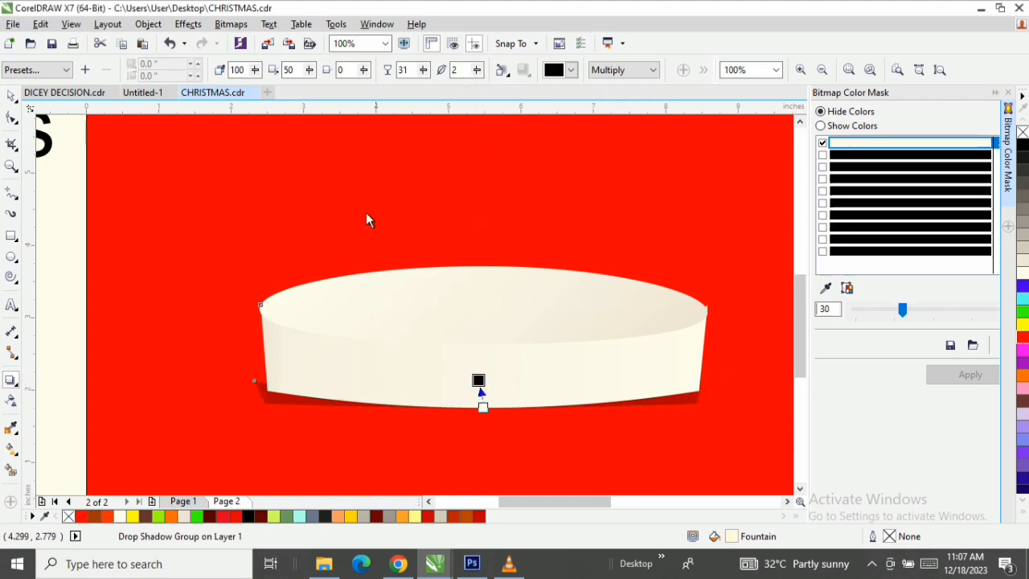
pyautogui.click(477, 72)
pyautogui.moveTo(477, 94); pyautogui.dragTo(495, 92)
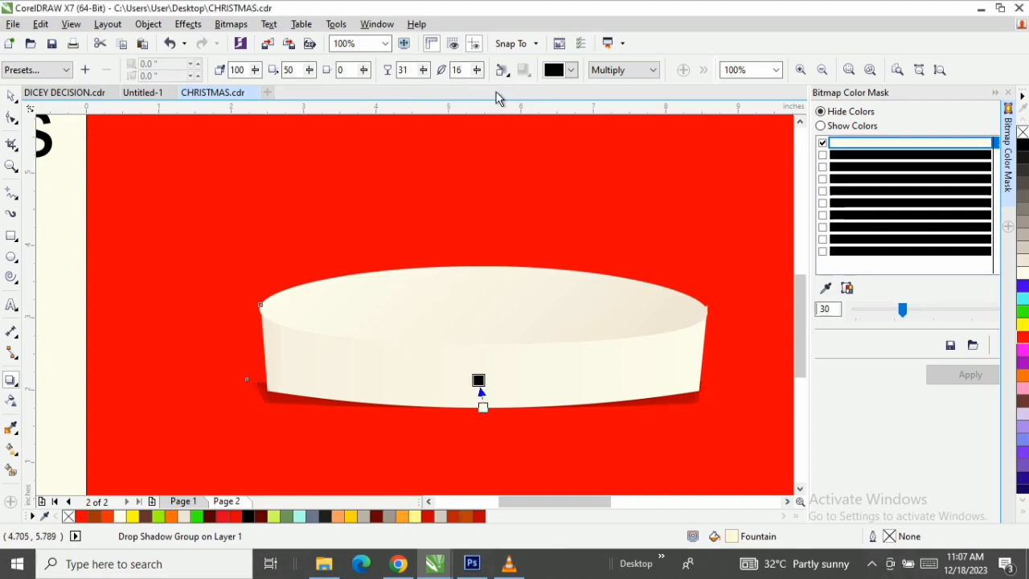
pyautogui.doubleClick(454, 72)
pyautogui.click(472, 72)
pyautogui.moveTo(473, 92); pyautogui.dragTo(499, 100)
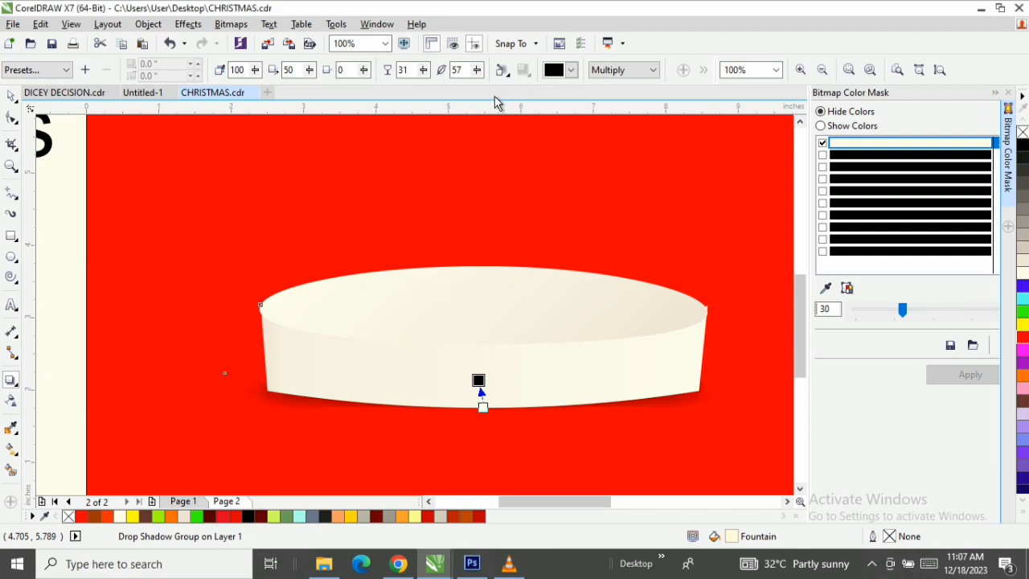
pyautogui.press('space')
# Step: Group the ellipse, body and shadow of the podium, and shift the group right to an X position of about 5.57 inches
pyautogui.press('F3')
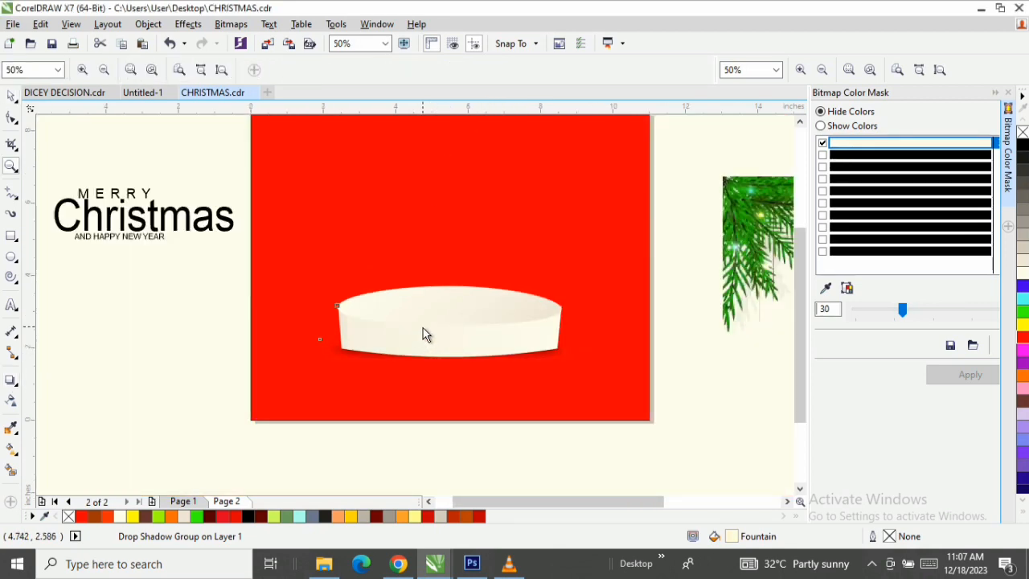
pyautogui.press('space')
pyautogui.click(681, 246)
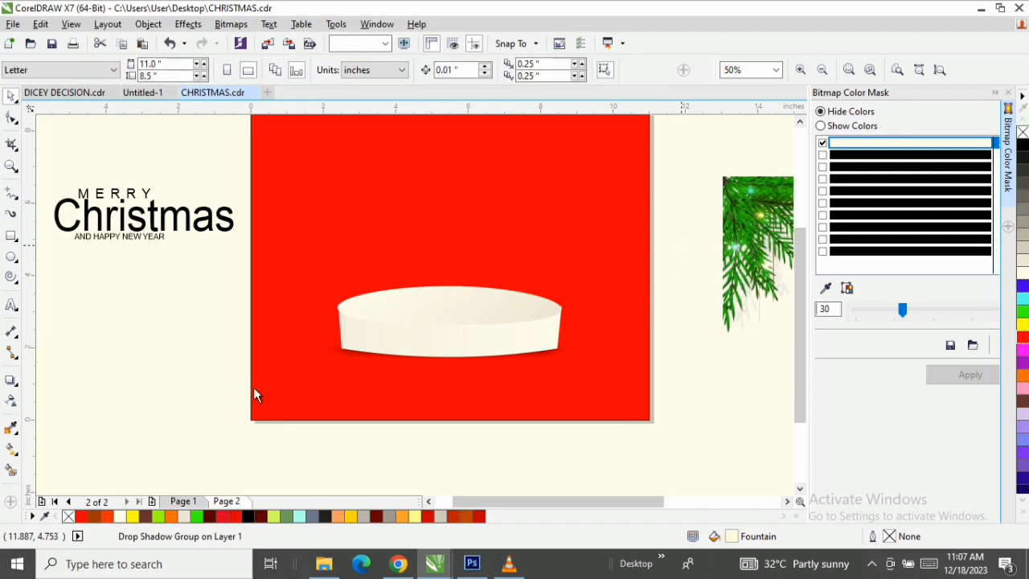
pyautogui.click(395, 349)
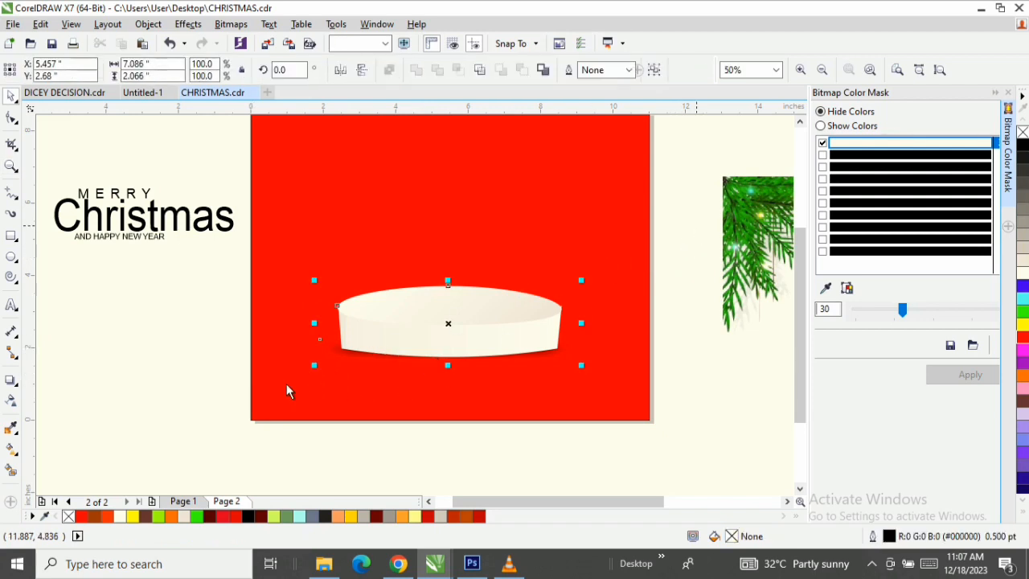
pyautogui.click(218, 254)
pyautogui.moveTo(228, 243); pyautogui.dragTo(639, 407)
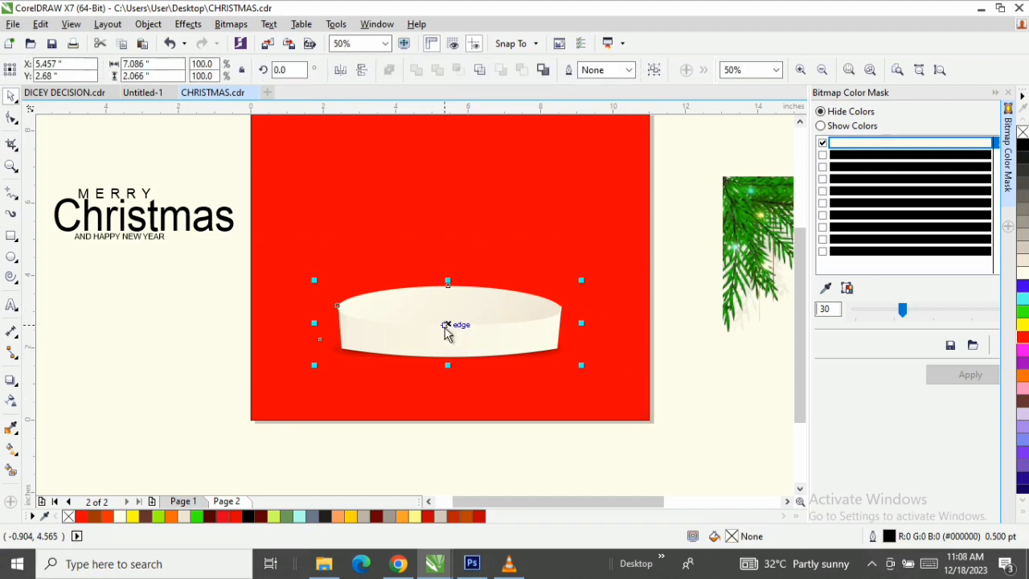
pyautogui.hotkey('ctrl', 'g')
pyautogui.moveTo(446, 327); pyautogui.dragTo(453, 334)
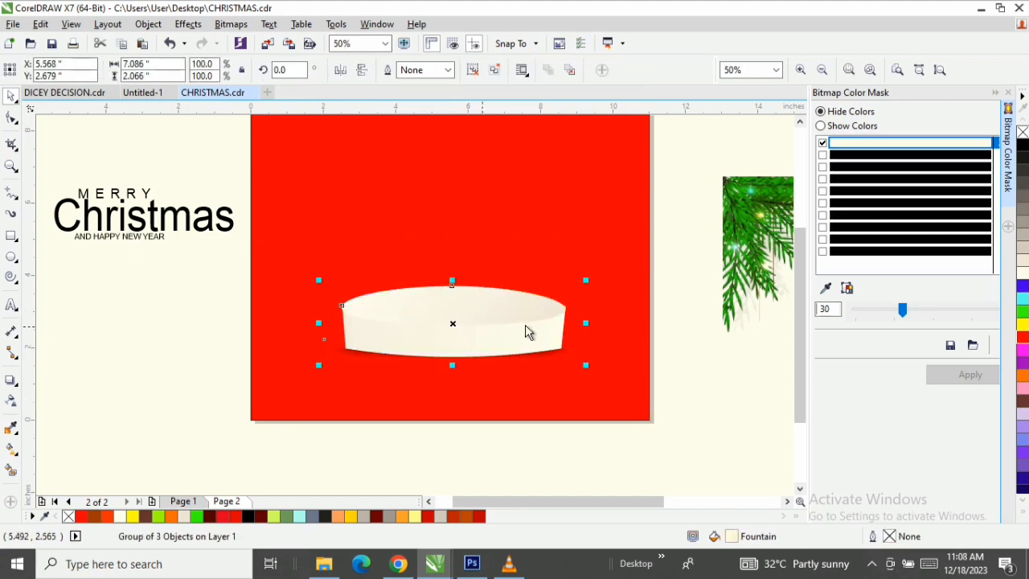
# Step: Place the dancing Santa image standing on the podium, centred at about X 6.17 and Y 4.91 inches
pyautogui.scroll(-1, 554, 280)
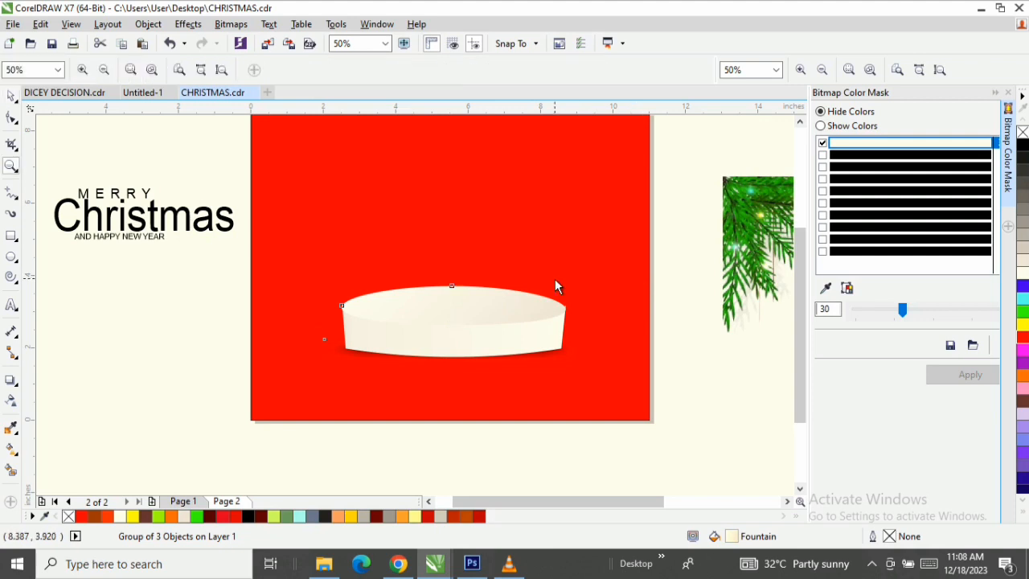
pyautogui.moveTo(689, 310); pyautogui.dragTo(453, 274)
pyautogui.press('z')
pyautogui.moveTo(312, 199); pyautogui.dragTo(547, 373)
pyautogui.moveTo(450, 290); pyautogui.dragTo(398, 269)
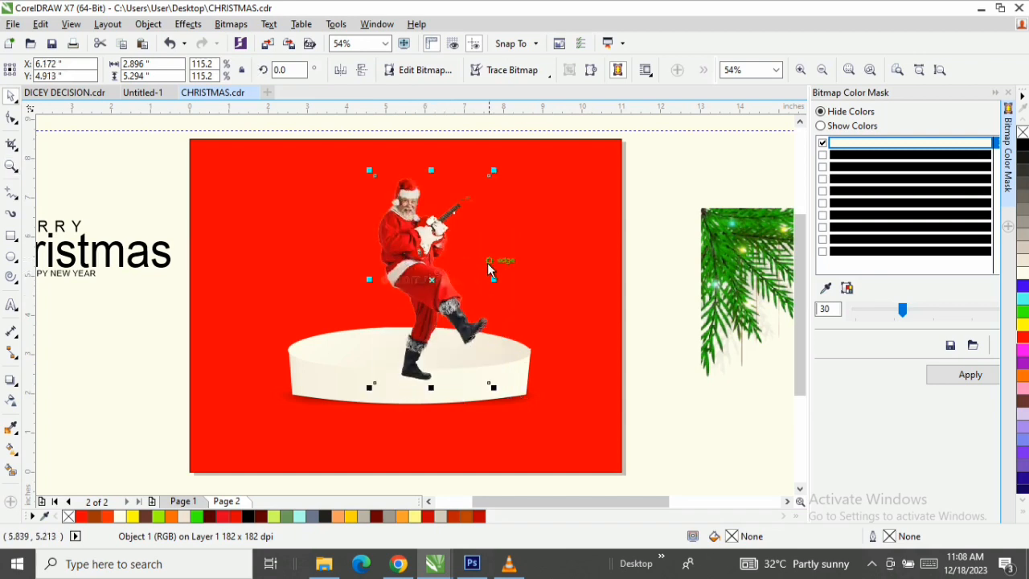
# Step: Try to darken the background rectangle's uniform fill by setting its RGB red value to 186
pyautogui.click(586, 204)
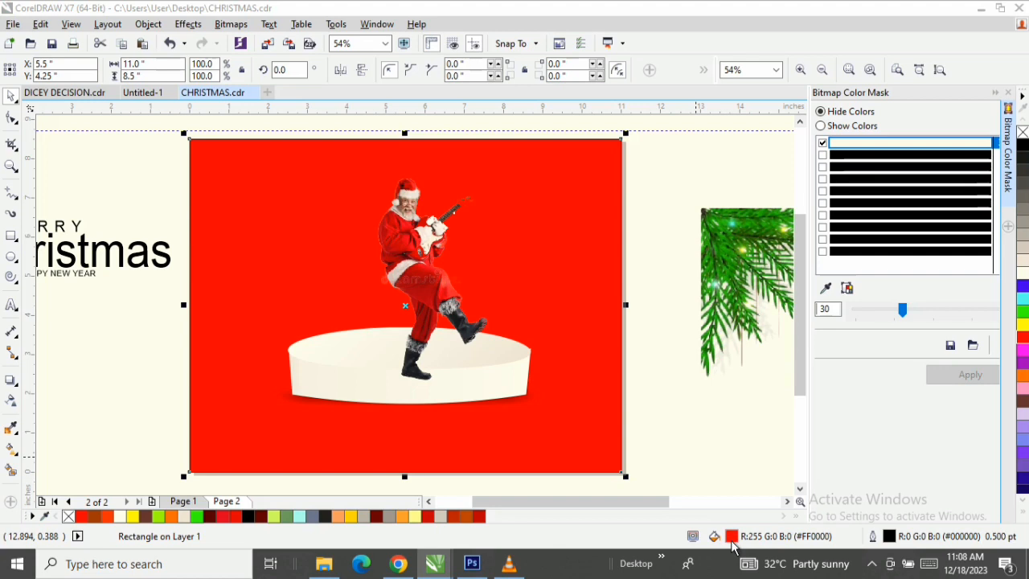
pyautogui.doubleClick(732, 537)
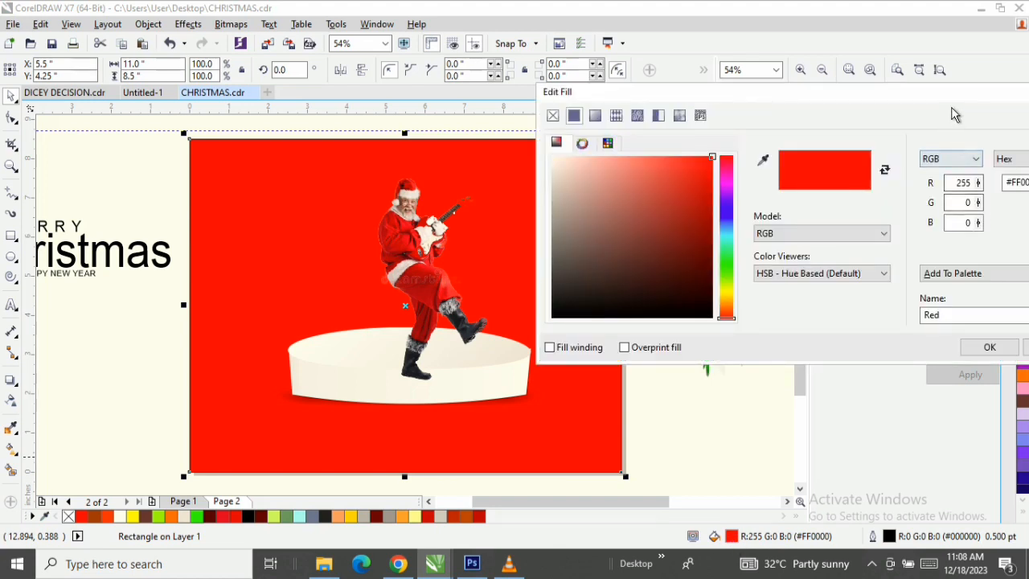
pyautogui.moveTo(951, 101); pyautogui.dragTo(825, 113)
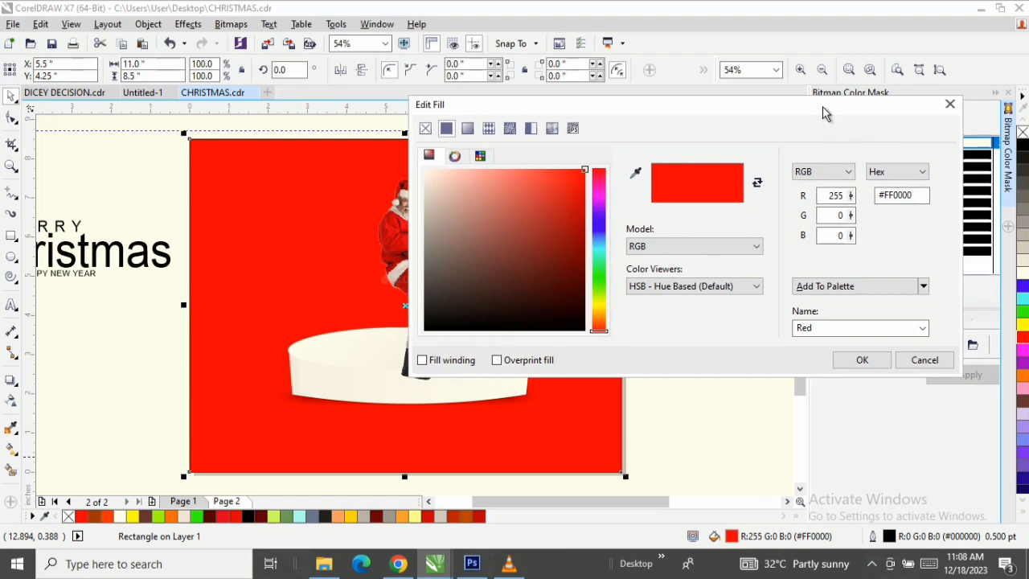
pyautogui.click(829, 196)
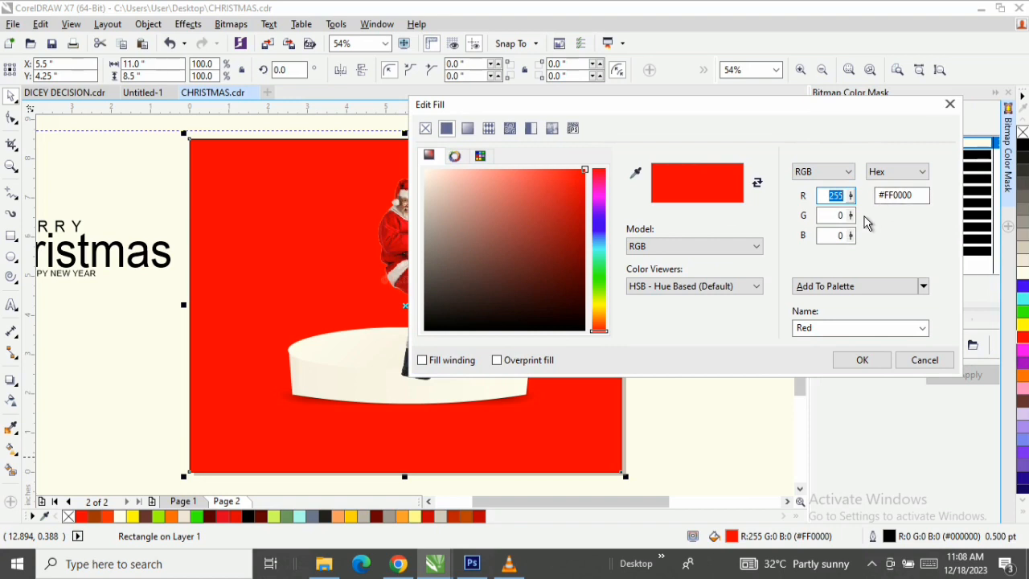
pyautogui.write('186')
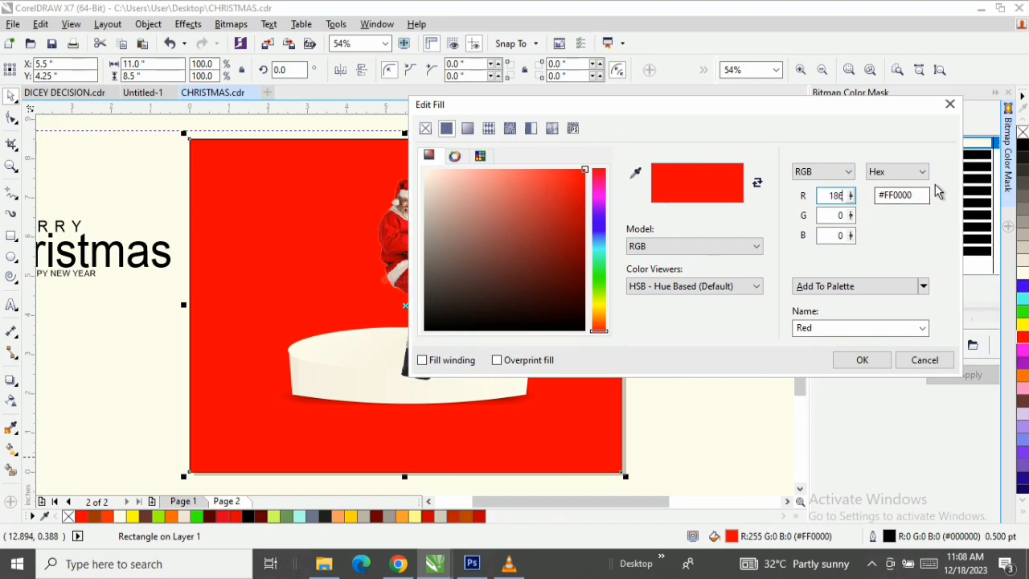
pyautogui.click(861, 361)
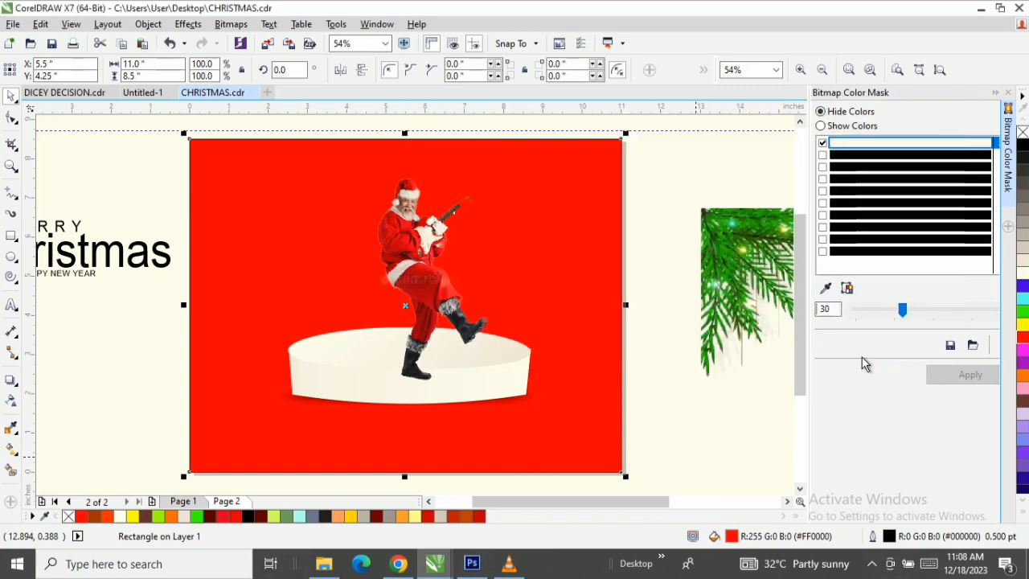
pyautogui.click(693, 410)
pyautogui.click(607, 163)
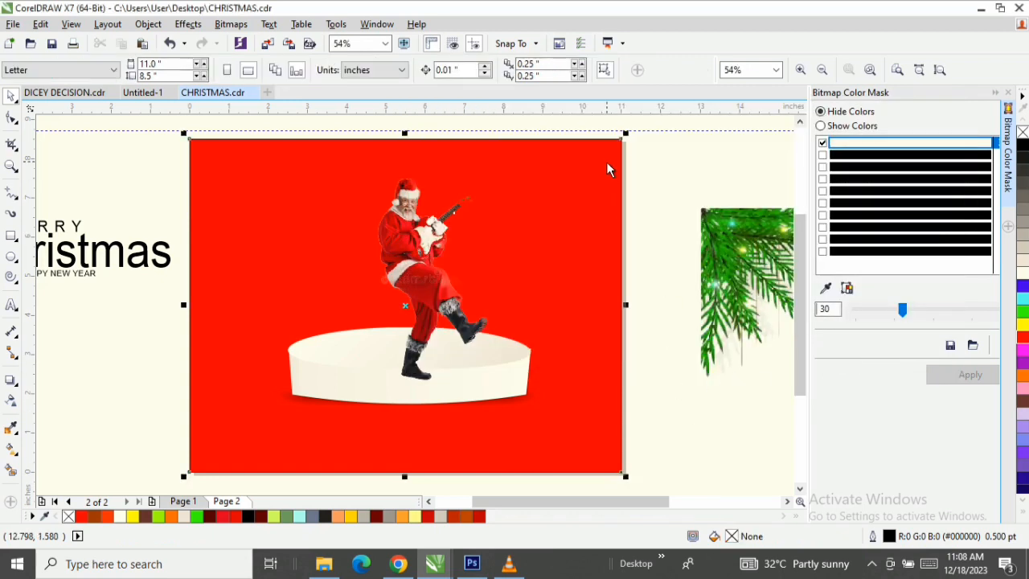
pyautogui.click(609, 453)
pyautogui.click(633, 456)
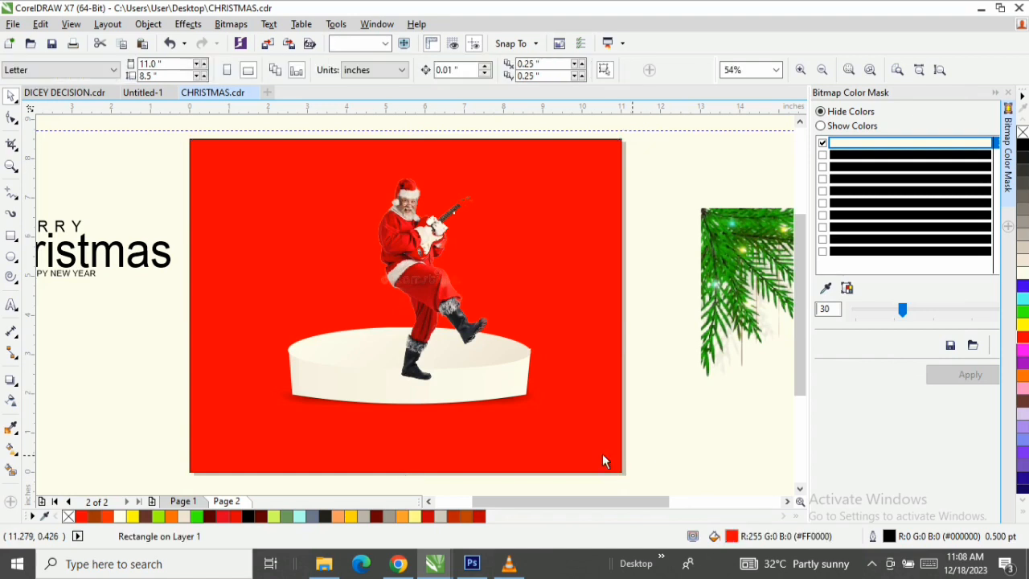
# Step: Darken the background rectangle's uniform fill to a muted red with RGB values 186, 40, 40
pyautogui.click(603, 460)
pyautogui.click(617, 473)
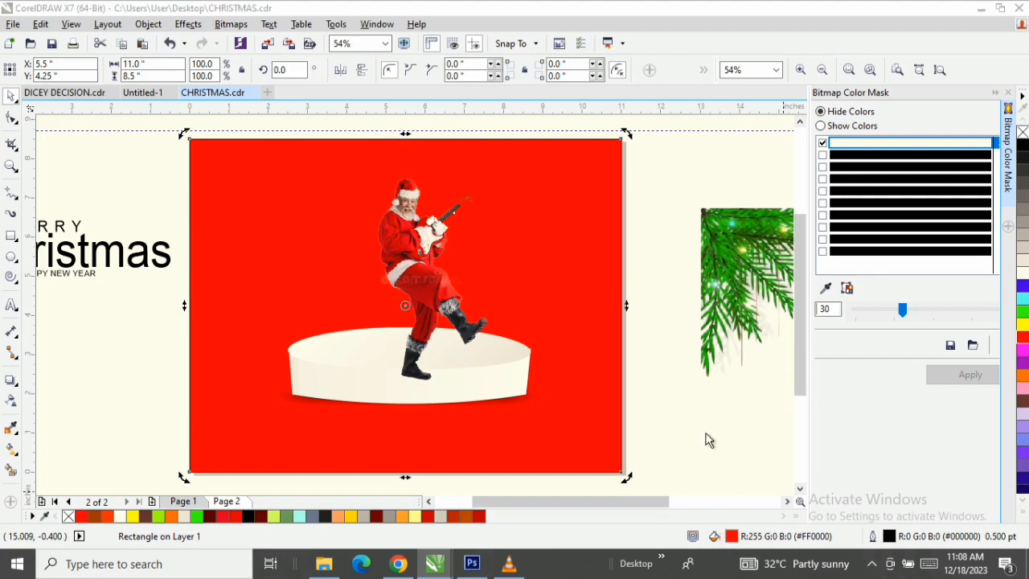
pyautogui.doubleClick(730, 535)
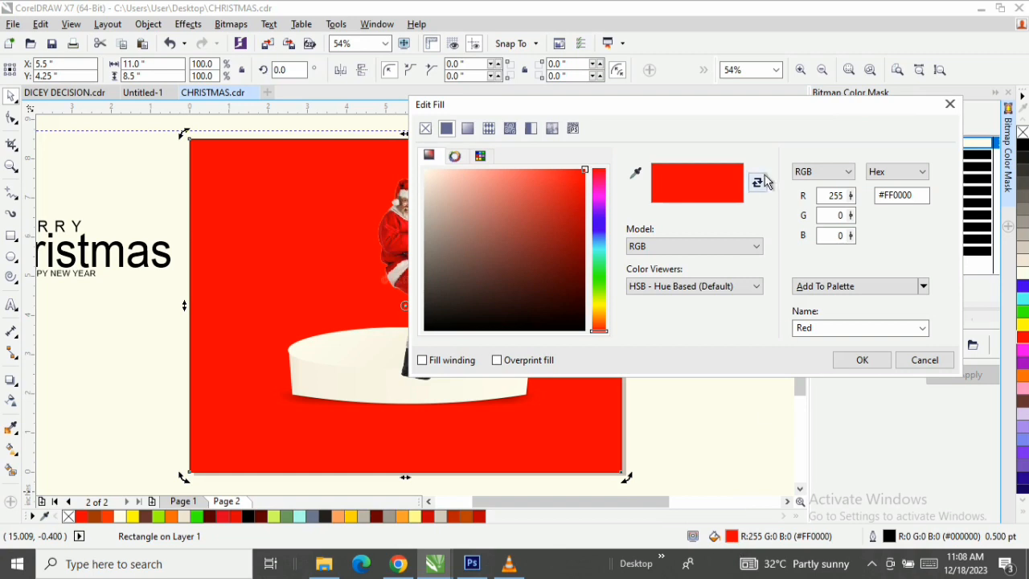
pyautogui.doubleClick(836, 196)
pyautogui.write('1')
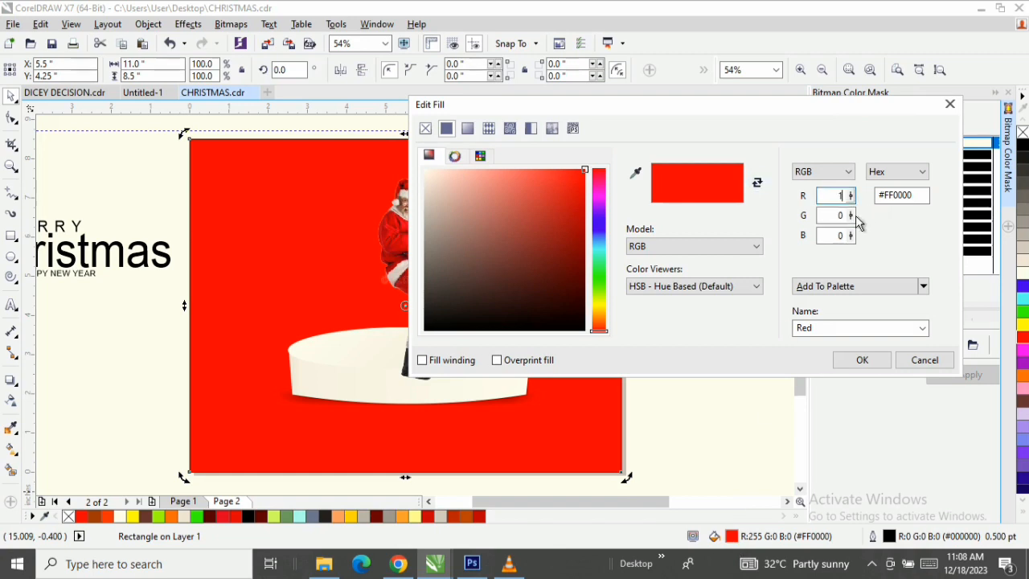
pyautogui.write('86')
pyautogui.click(580, 185)
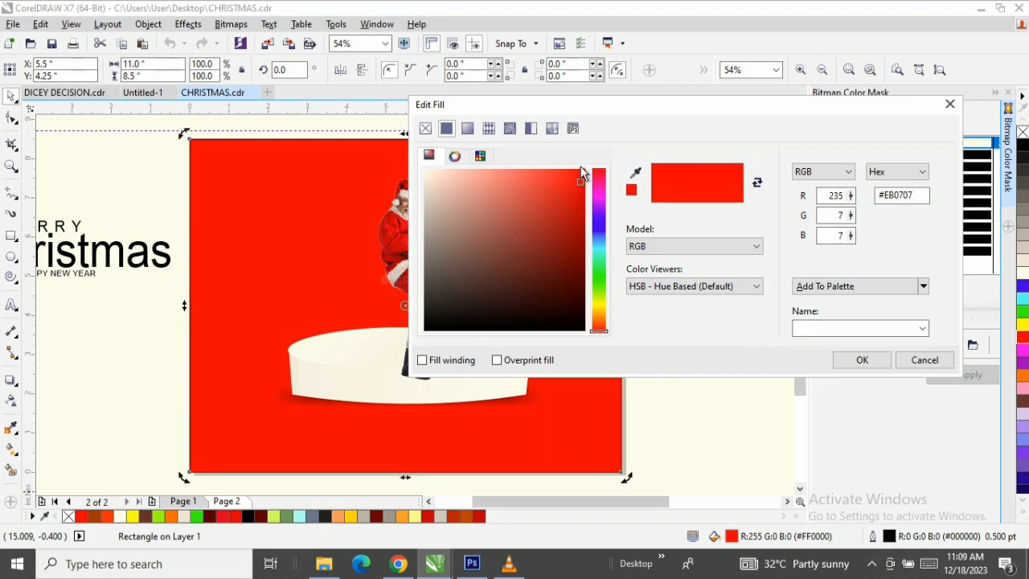
pyautogui.moveTo(581, 185)
pyautogui.mouseDown()
pyautogui.moveTo(586, 169)
pyautogui.moveTo(551, 211)
pyautogui.mouseUp()
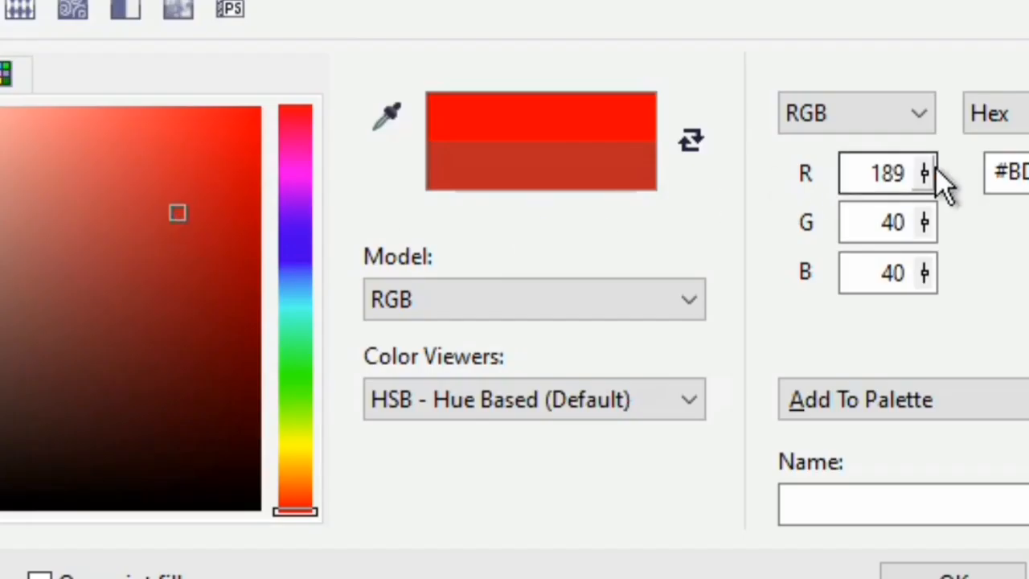
pyautogui.moveTo(883, 175); pyautogui.dragTo(906, 178)
pyautogui.write('6')
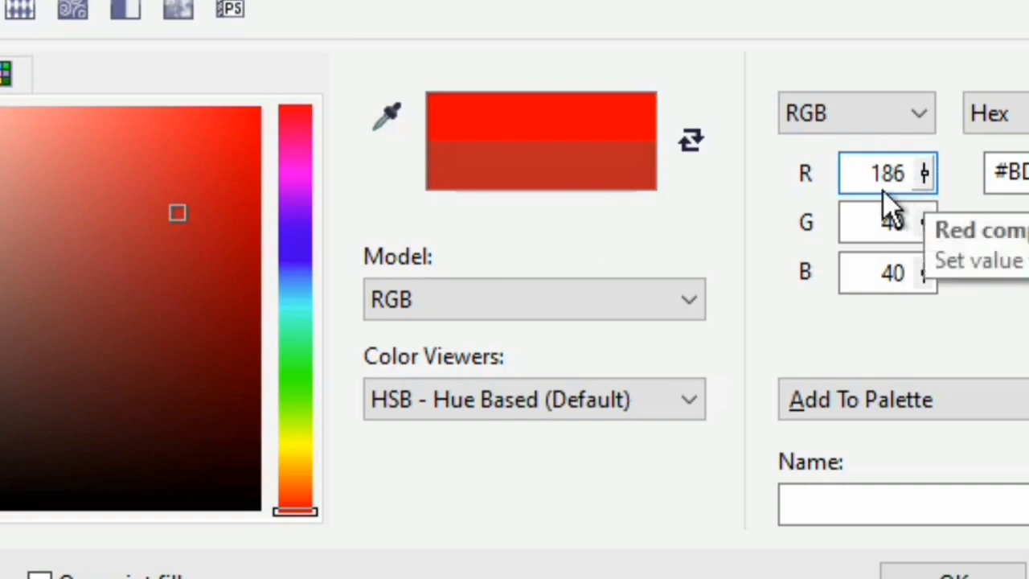
pyautogui.click(924, 572)
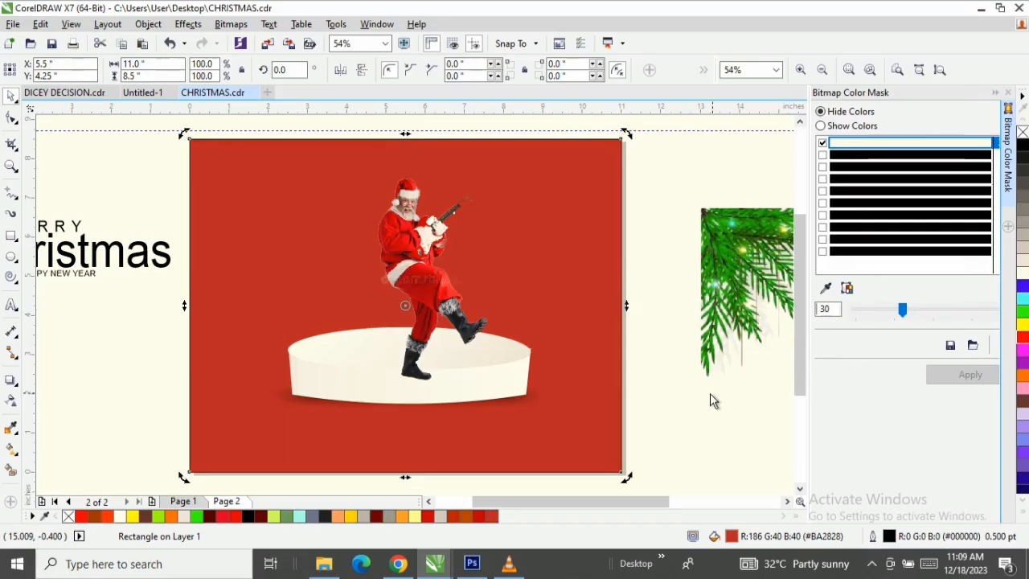
pyautogui.click(699, 392)
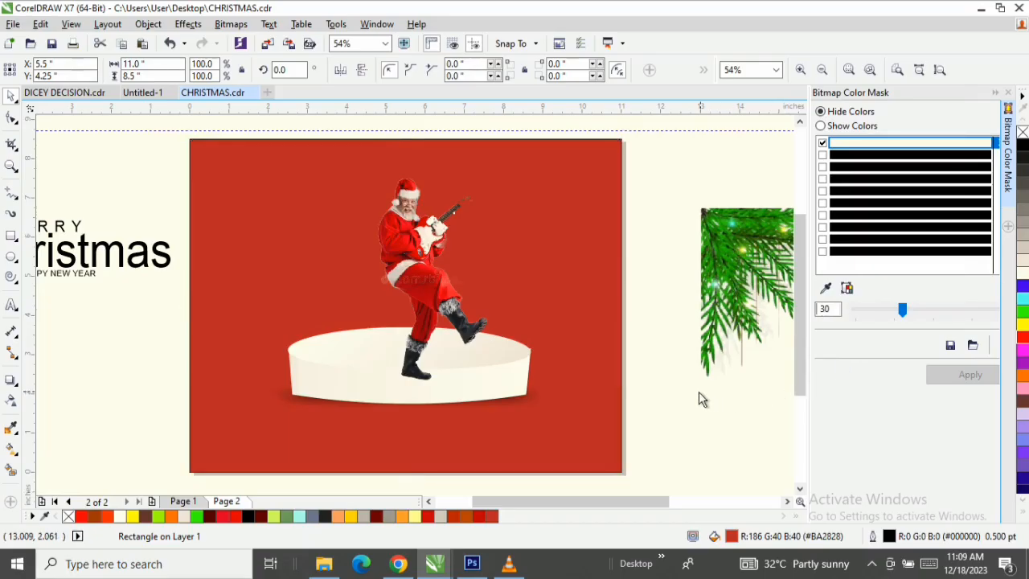
# Step: Scale the Santa image down to about 95.5 percent and place it on the podium's top surface, centred near X 5.89 and Y 5.06 inches
pyautogui.click(451, 286)
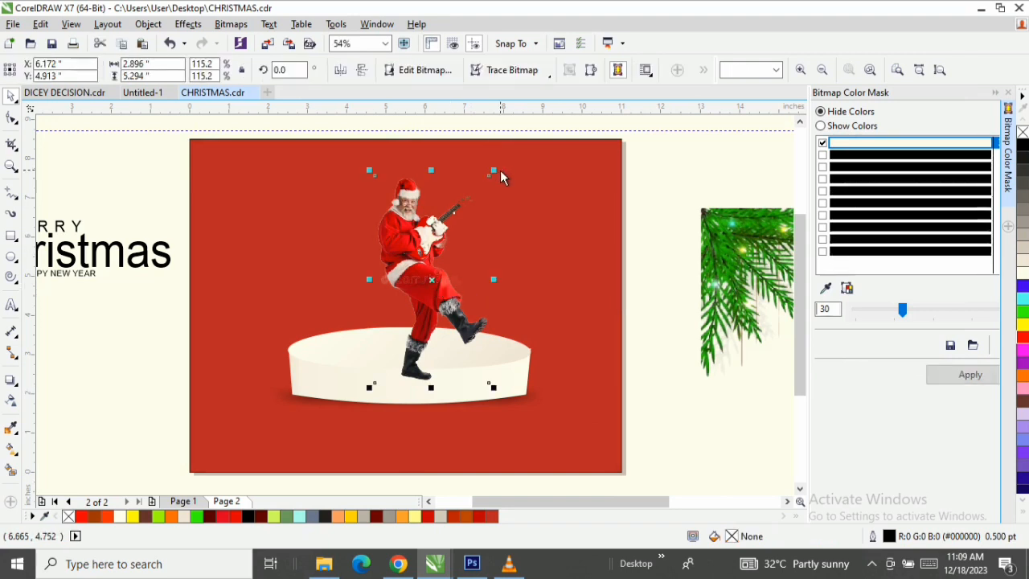
pyautogui.moveTo(495, 171); pyautogui.dragTo(471, 207)
pyautogui.moveTo(437, 276); pyautogui.dragTo(438, 272)
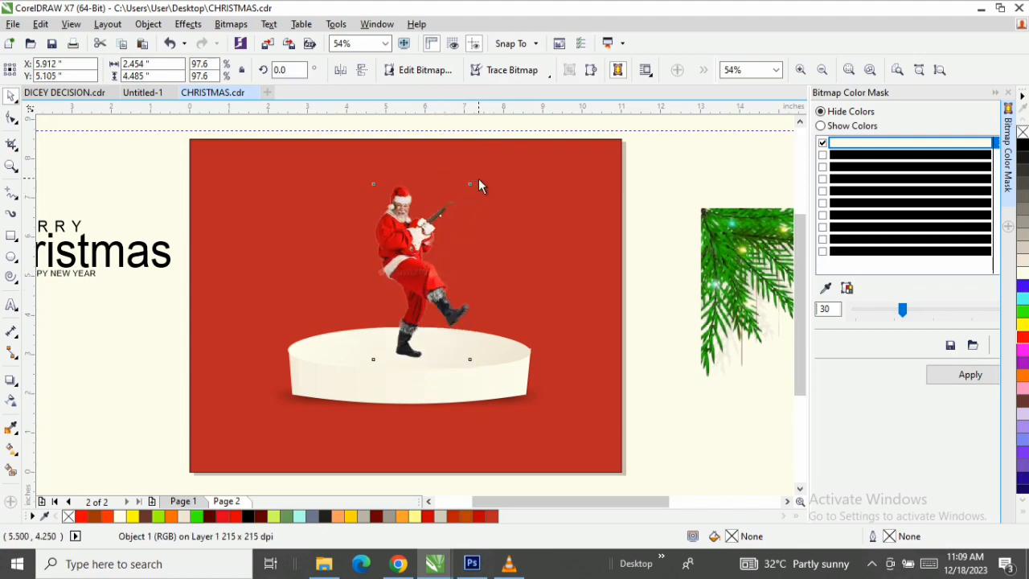
pyautogui.moveTo(475, 179); pyautogui.dragTo(472, 183)
pyautogui.click(426, 271)
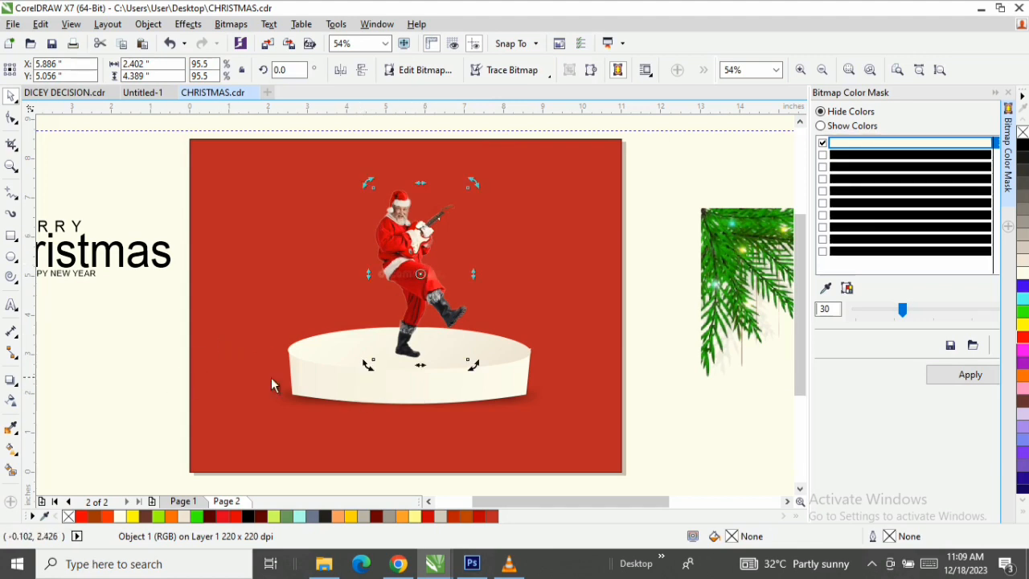
# Step: Add a perspective drop shadow at Santa's feet, cast back and to the left across the podium top at about 151 degrees
pyautogui.click(8, 380)
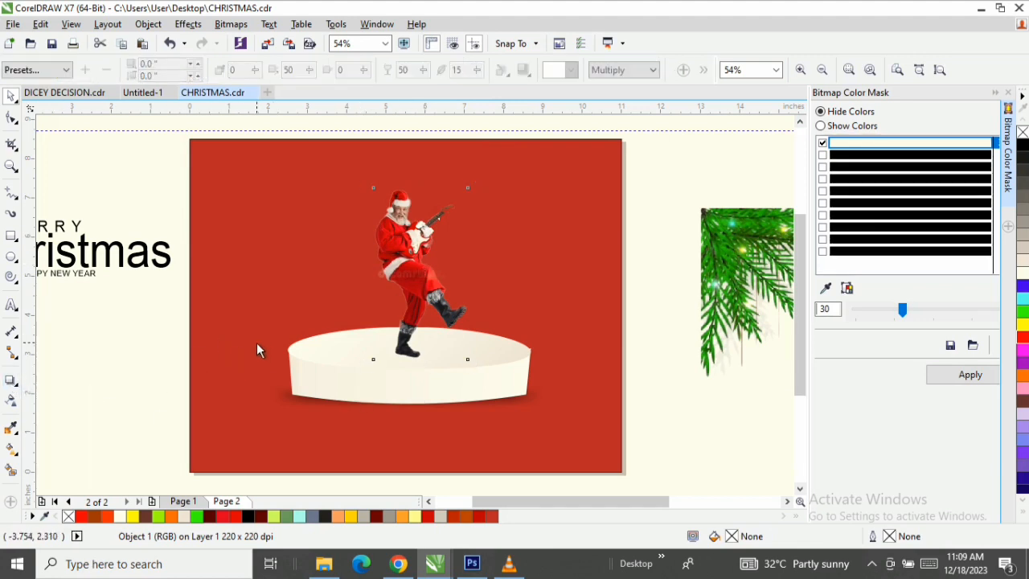
pyautogui.moveTo(397, 351); pyautogui.dragTo(368, 331)
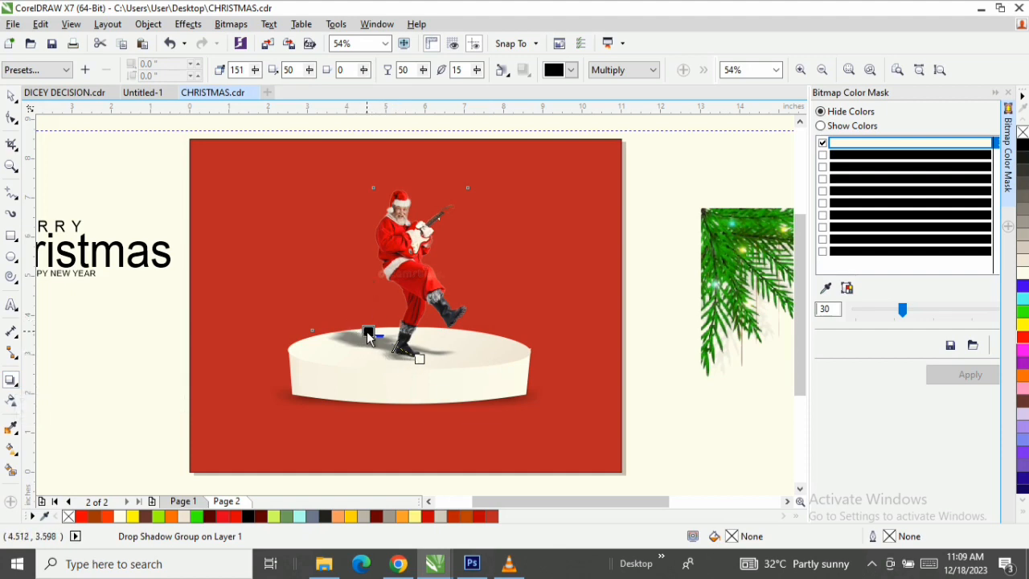
pyautogui.moveTo(367, 333); pyautogui.dragTo(365, 331)
pyautogui.press('space')
pyautogui.click(685, 218)
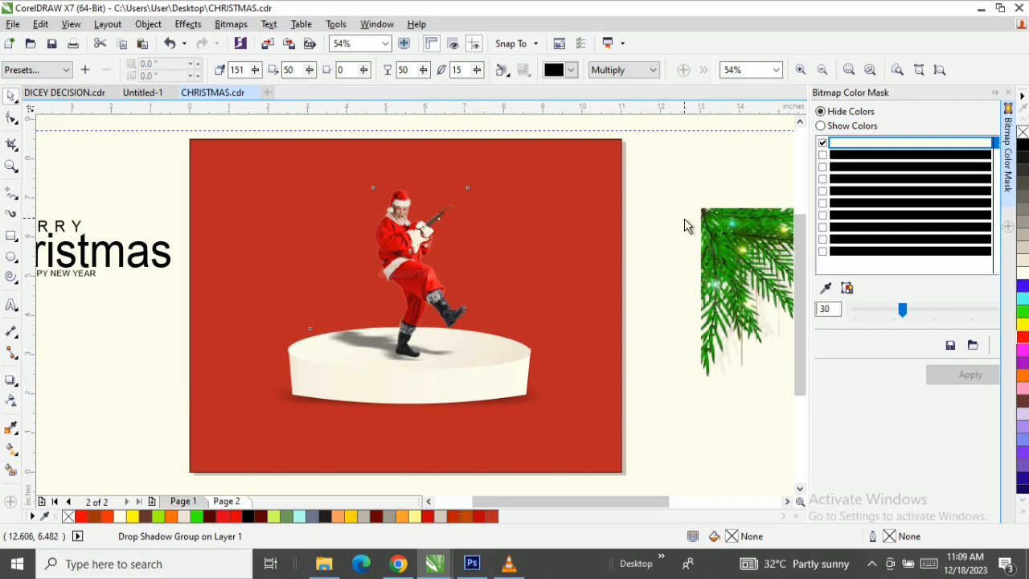
# Step: Draw a vertical rectangle about 1.51 by 4.58 inches against the red background's left edge
pyautogui.click(11, 236)
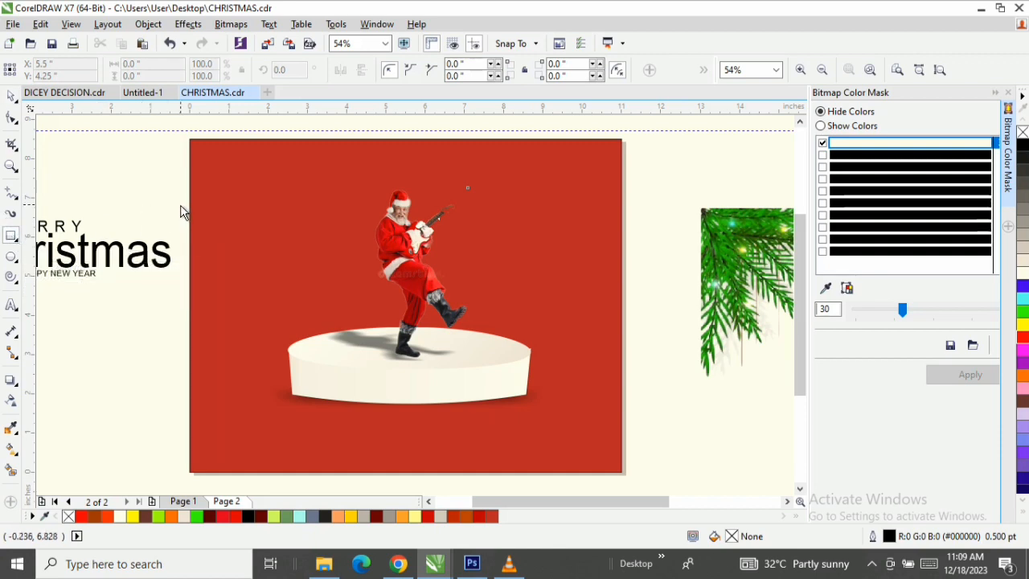
pyautogui.moveTo(191, 212); pyautogui.dragTo(249, 391)
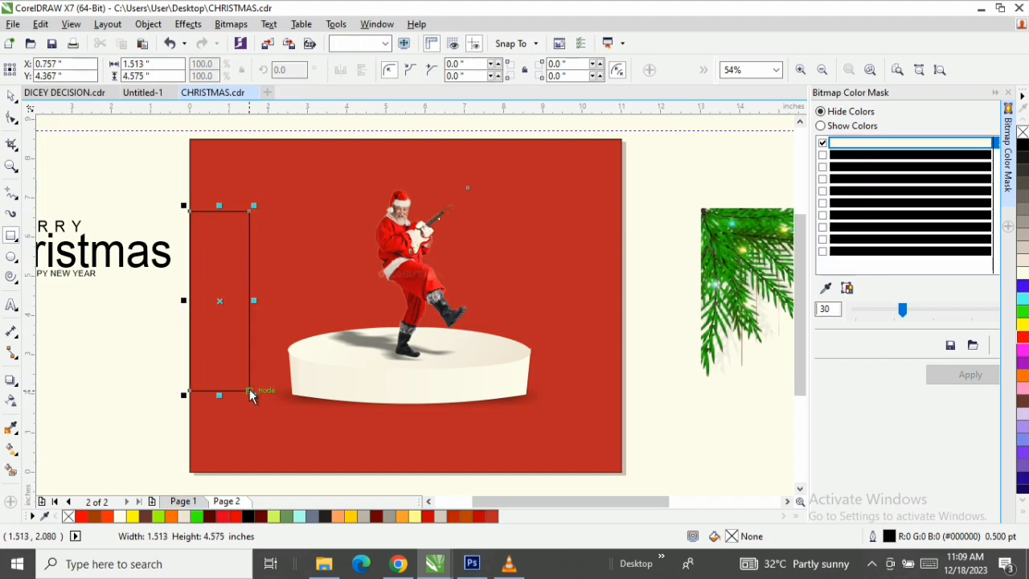
pyautogui.press('space')
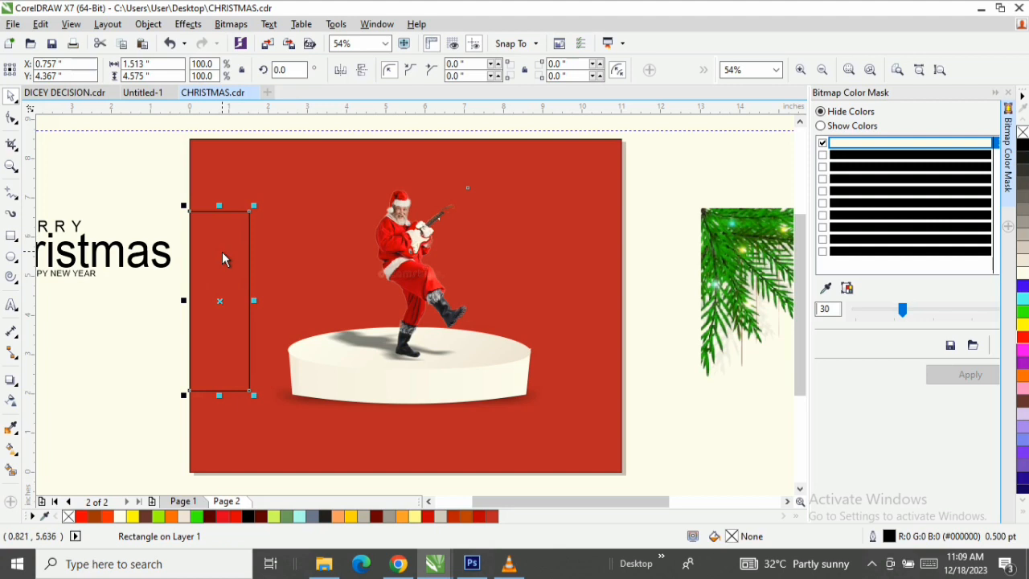
# Step: Round the rectangle's upper-right corner to a radius of about 0.6 inch and give the shape a white fill and outline
pyautogui.click(11, 119)
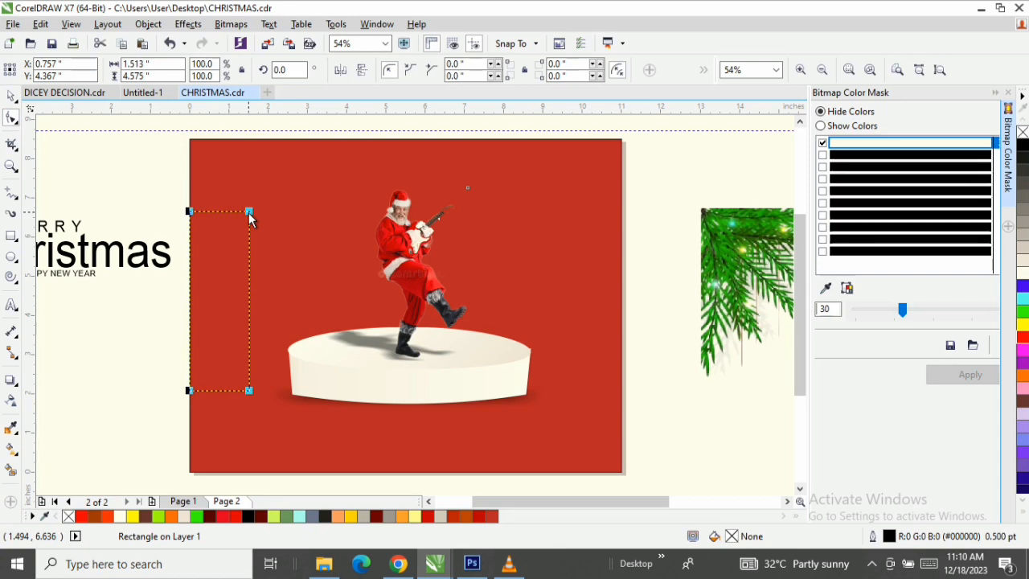
pyautogui.moveTo(249, 214); pyautogui.dragTo(246, 241)
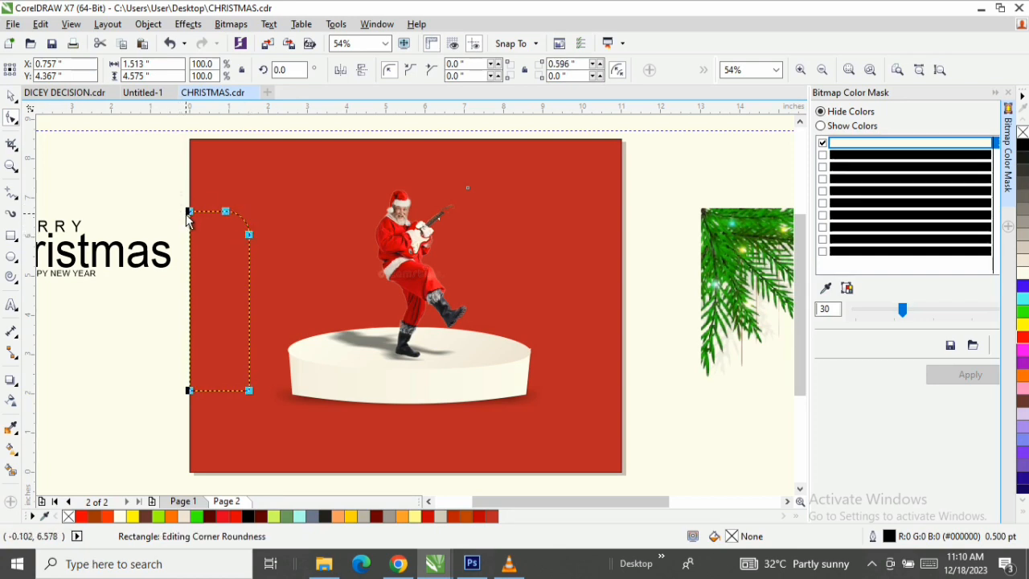
pyautogui.moveTo(188, 217); pyautogui.dragTo(185, 234)
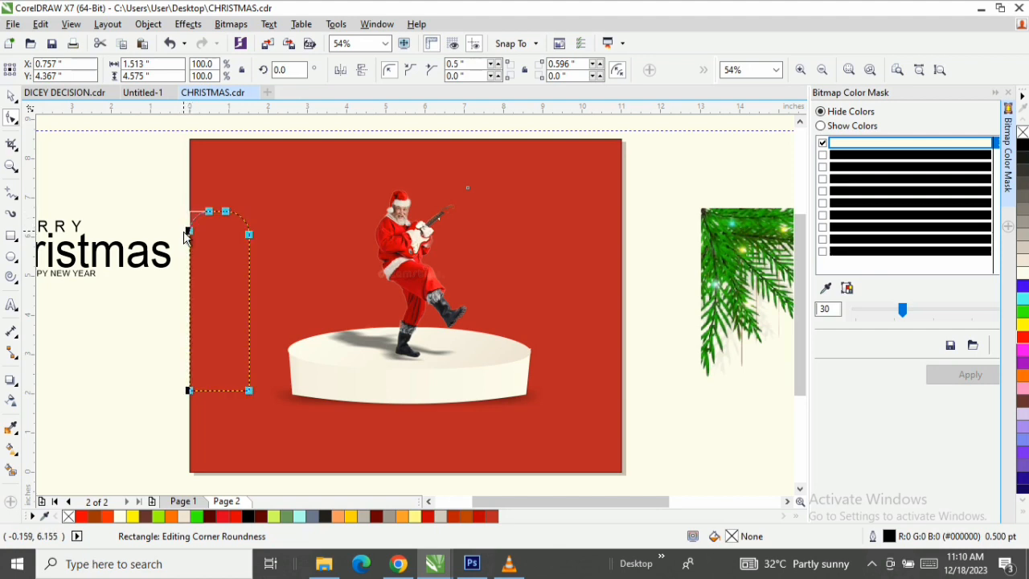
pyautogui.hotkey('ctrl', 'z')
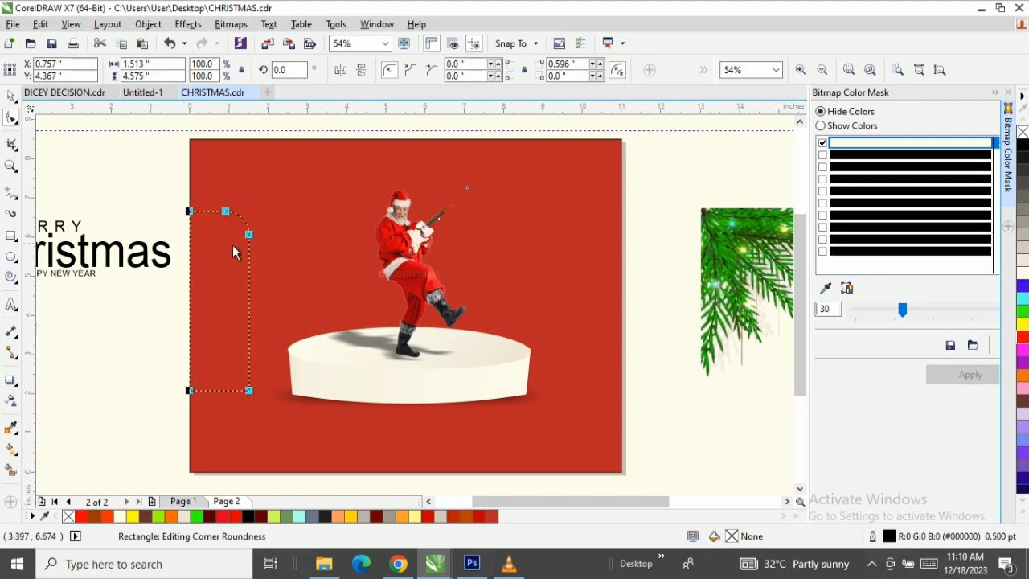
pyautogui.press('space')
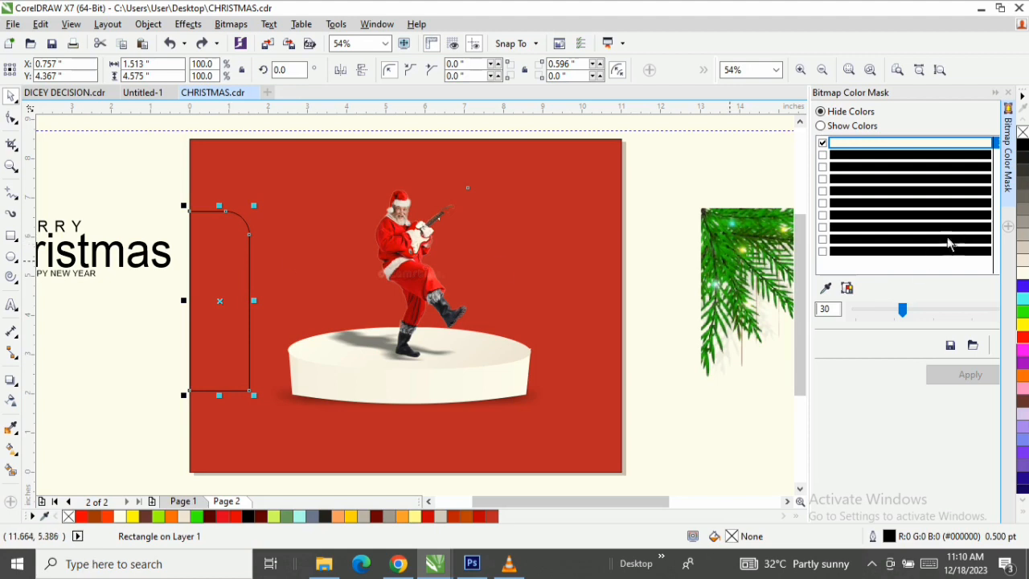
pyautogui.click(1023, 274)
pyautogui.rightClick(1023, 274)
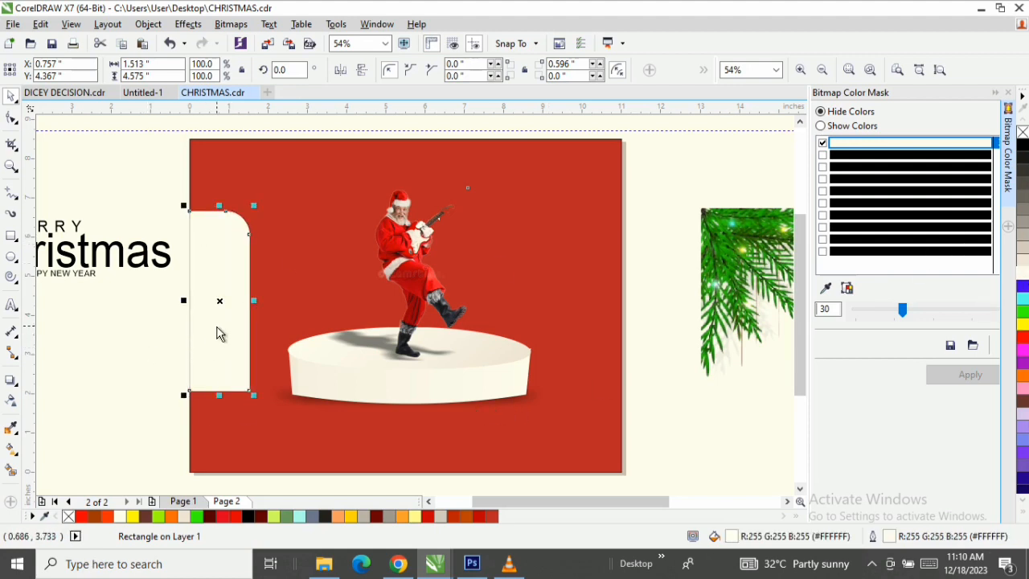
# Step: Copy the white panel to the opposite side, mirror it horizontally and align it flush with the background's right edge
pyautogui.moveTo(236, 323); pyautogui.dragTo(574, 322)
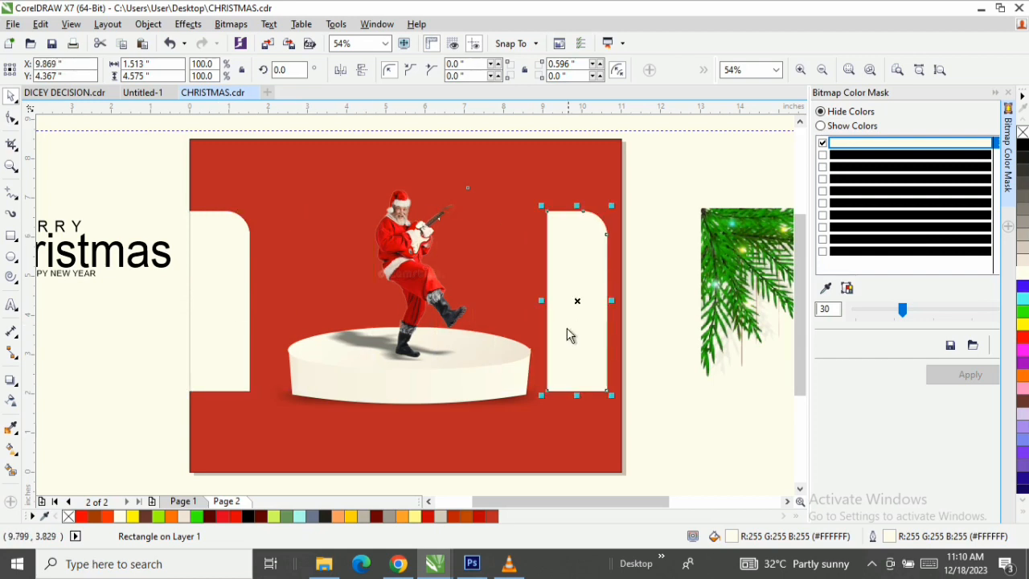
pyautogui.click(339, 71)
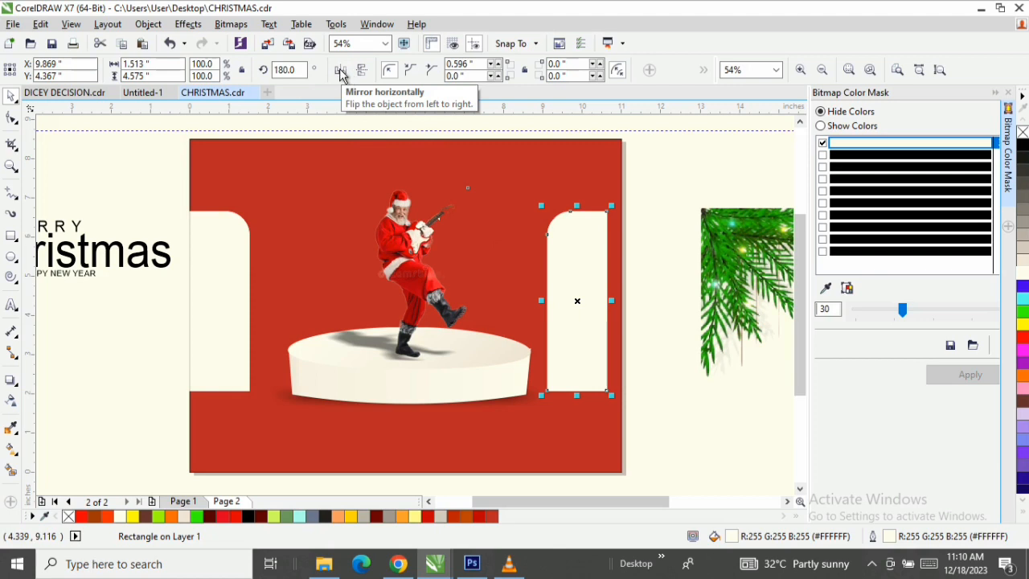
pyautogui.moveTo(586, 309); pyautogui.dragTo(609, 309)
pyautogui.keyDown('shift'); pyautogui.click(604, 176); pyautogui.keyUp('shift')
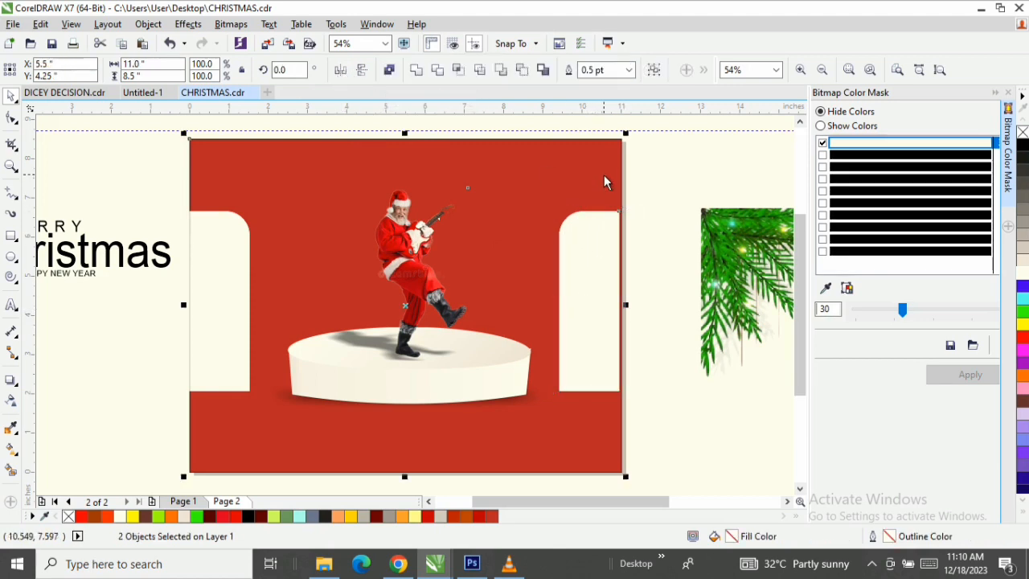
pyautogui.click(672, 218)
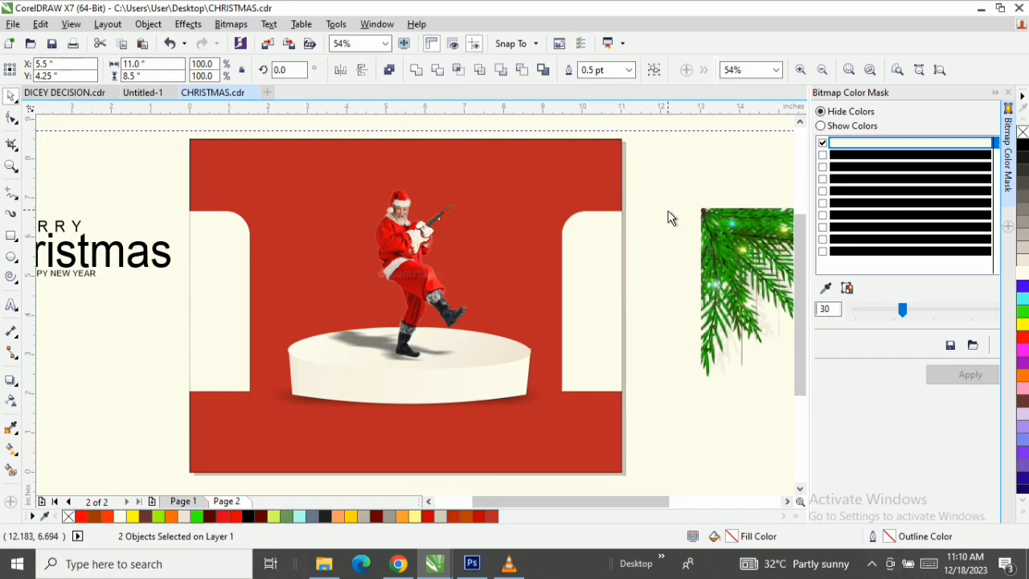
# Step: Duplicate the podium group toward the lower left and scale the copy down to about 55 percent
pyautogui.click(378, 391)
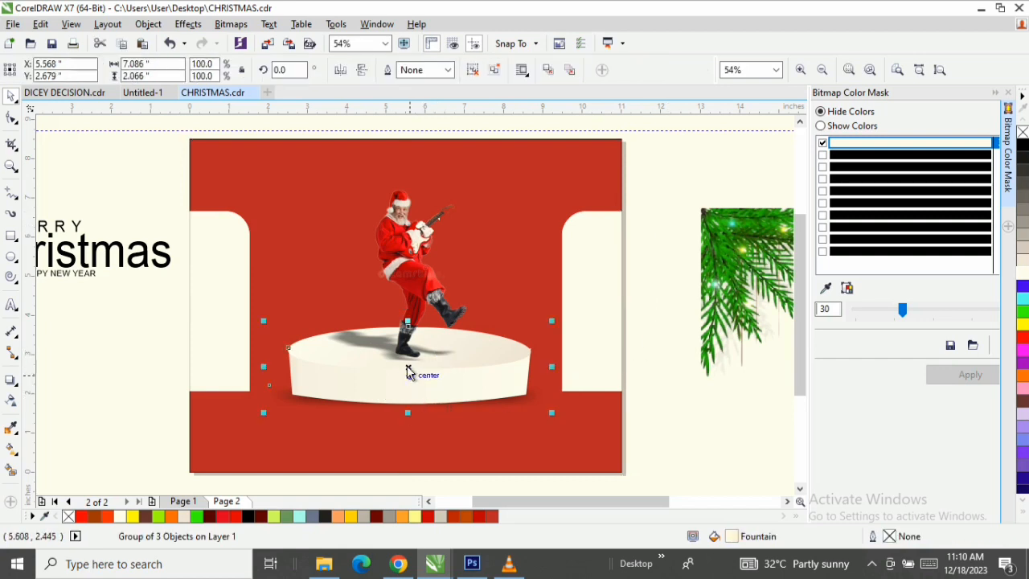
pyautogui.moveTo(407, 366); pyautogui.dragTo(295, 396)
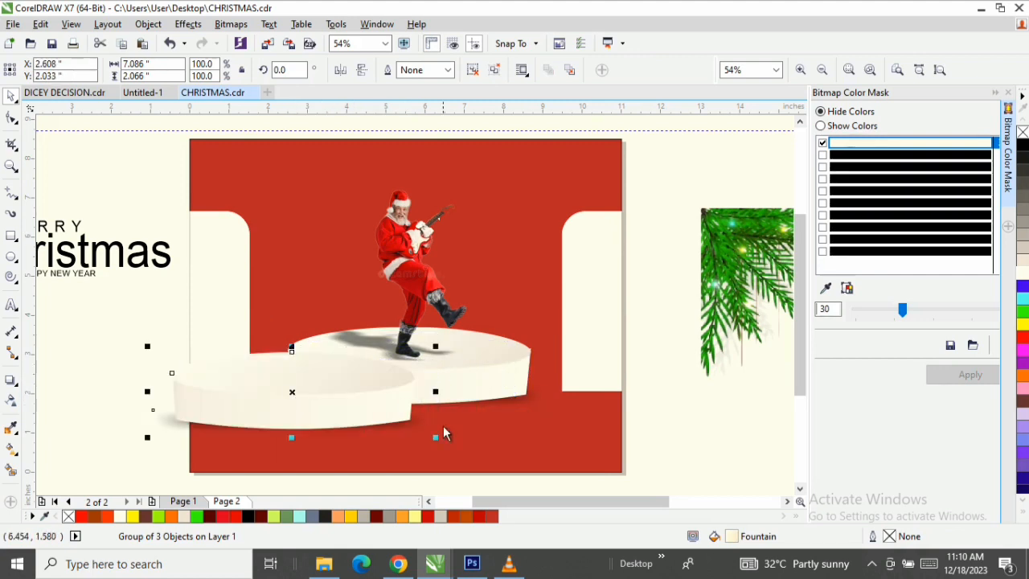
pyautogui.moveTo(439, 441); pyautogui.dragTo(313, 438)
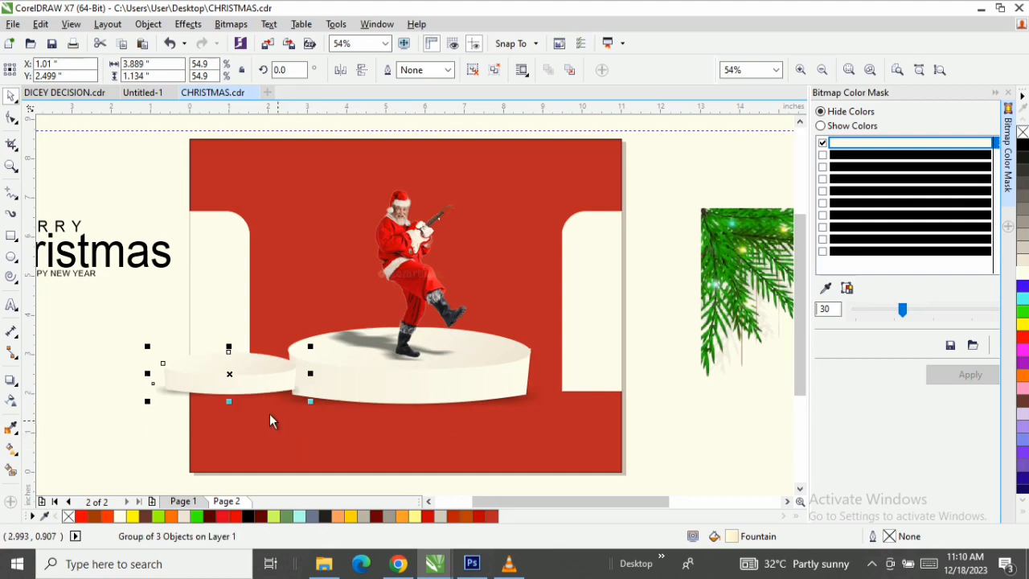
# Step: Place small podiums on both sides at about X 1.57 and 9.35 inches, raising the left one to about Y 2.29 inches
pyautogui.moveTo(238, 386); pyautogui.dragTo(560, 419)
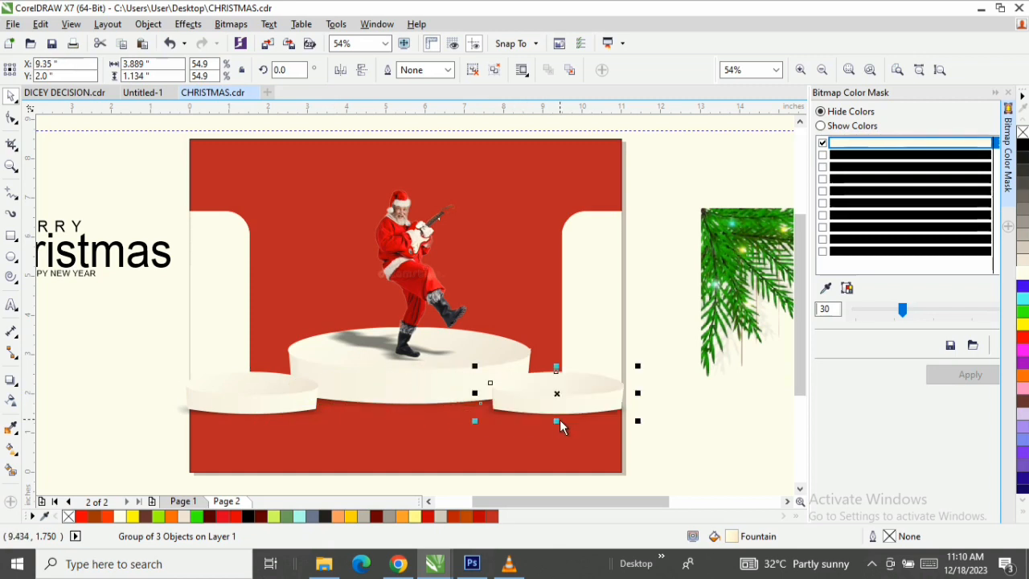
pyautogui.click(268, 408)
pyautogui.scroll(2, 269, 408)
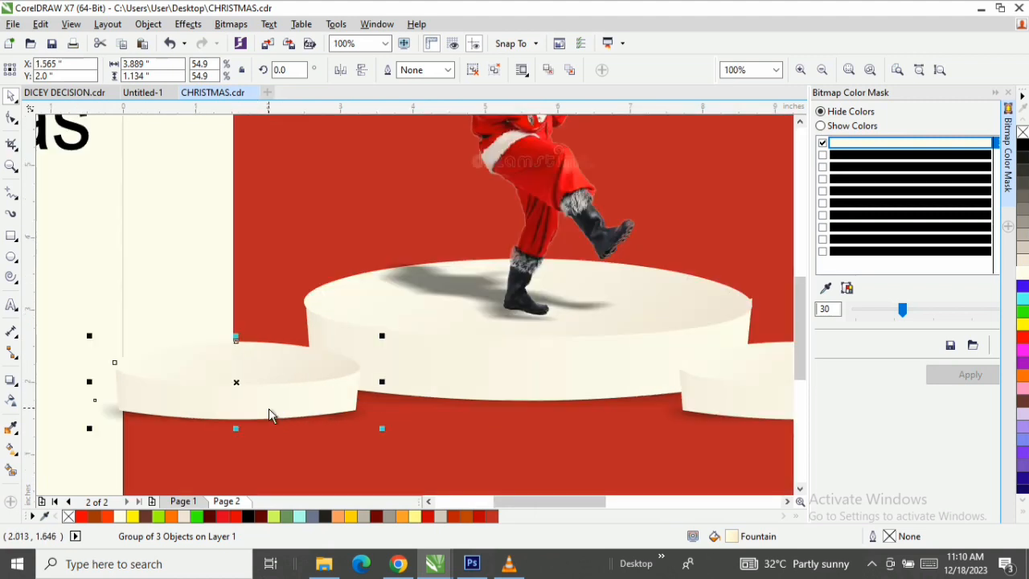
pyautogui.moveTo(269, 408); pyautogui.dragTo(268, 391)
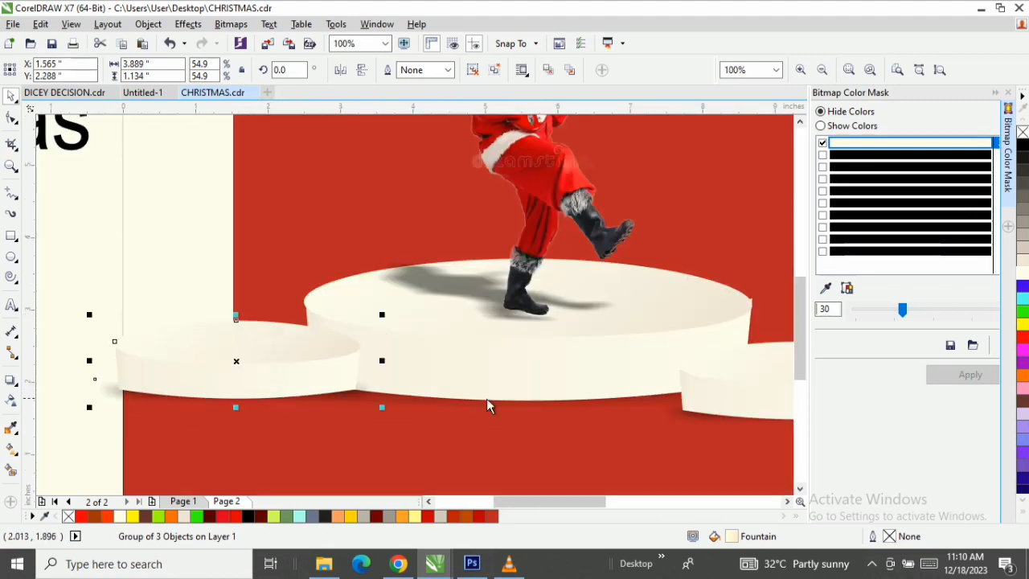
# Step: Raise the small podium beside the main podium's right side to about Y 2.25 inches, level with the opposite one
pyautogui.moveTo(756, 414); pyautogui.dragTo(740, 386)
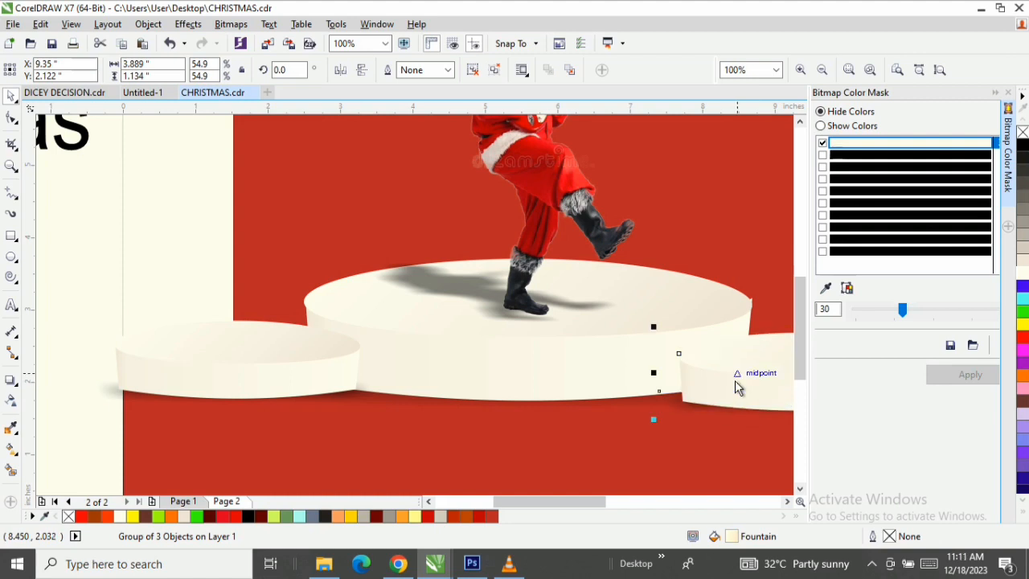
pyautogui.scroll(-2, 738, 388)
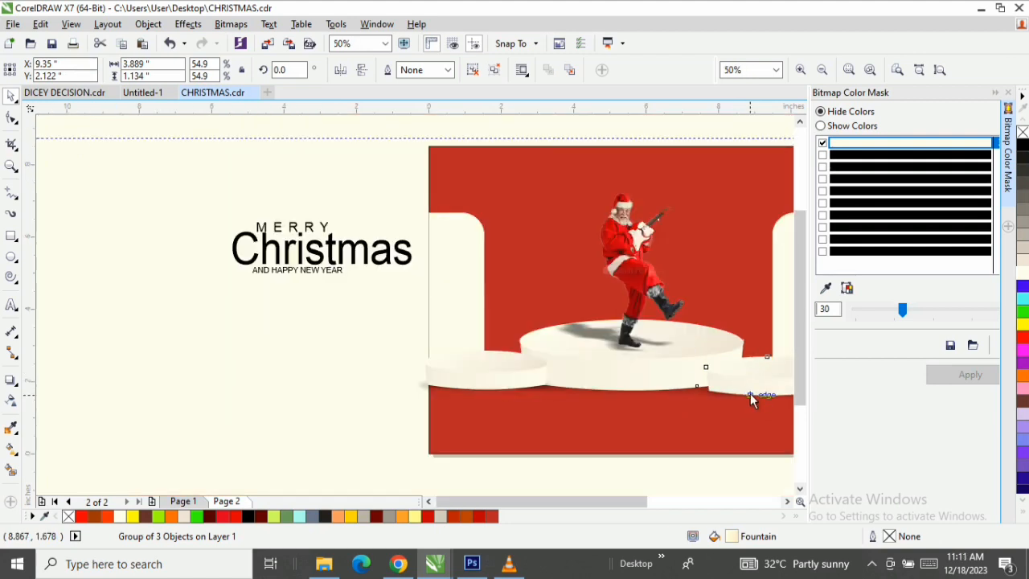
pyautogui.press('F3')
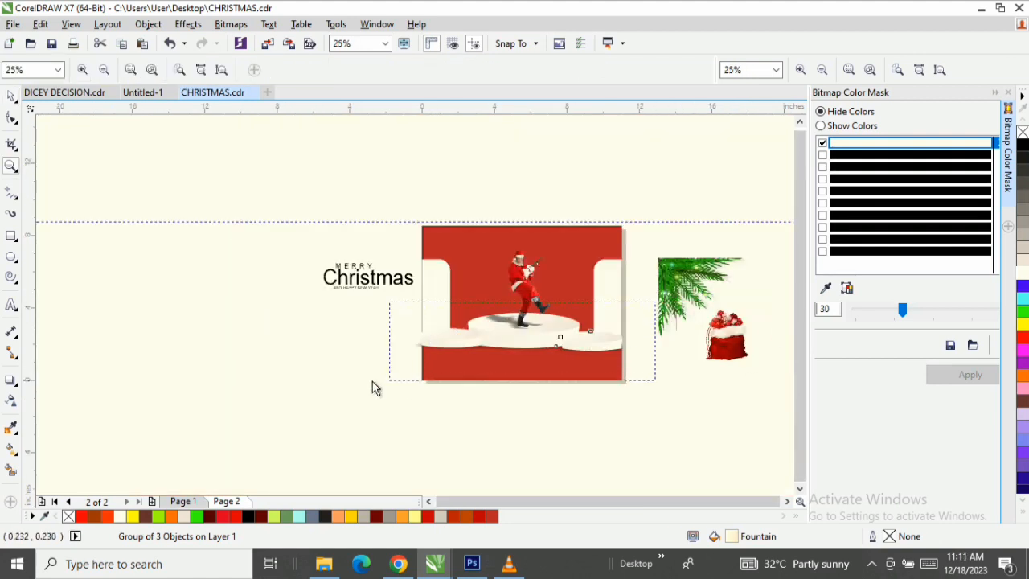
pyautogui.moveTo(372, 381); pyautogui.dragTo(370, 381)
pyautogui.press('space')
pyautogui.moveTo(618, 317); pyautogui.dragTo(622, 310)
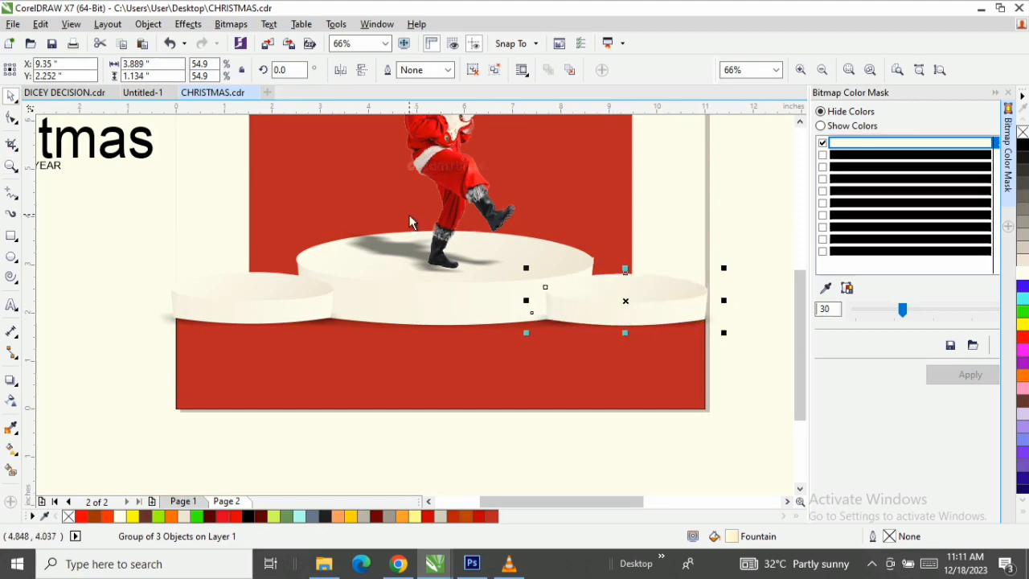
# Step: Move the lit fir branch image onto the design, fitting it into the red background's upper-left corner
pyautogui.press('F3')
pyautogui.moveTo(402, 197); pyautogui.dragTo(643, 394)
pyautogui.press('space')
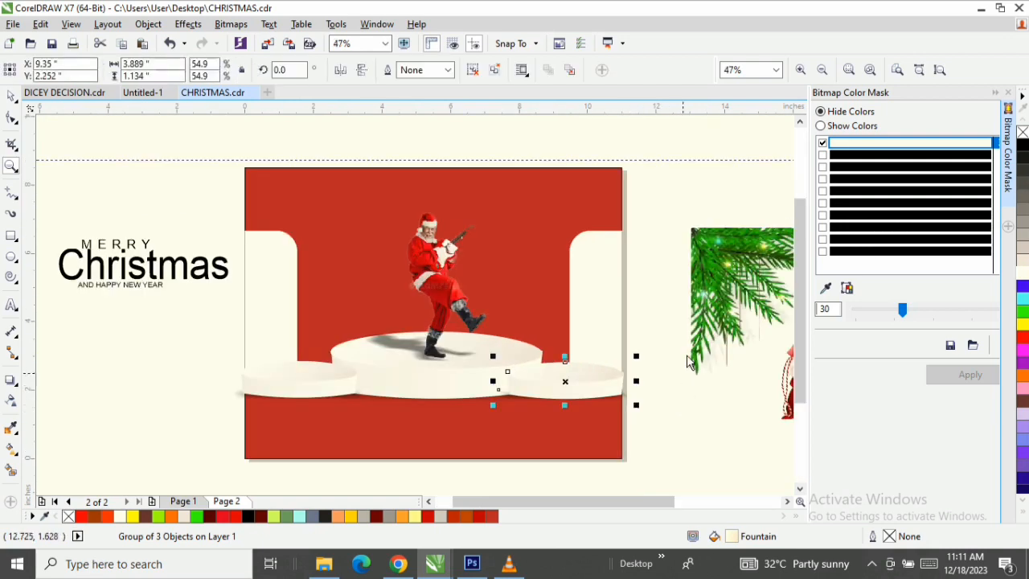
pyautogui.moveTo(712, 265); pyautogui.dragTo(678, 222)
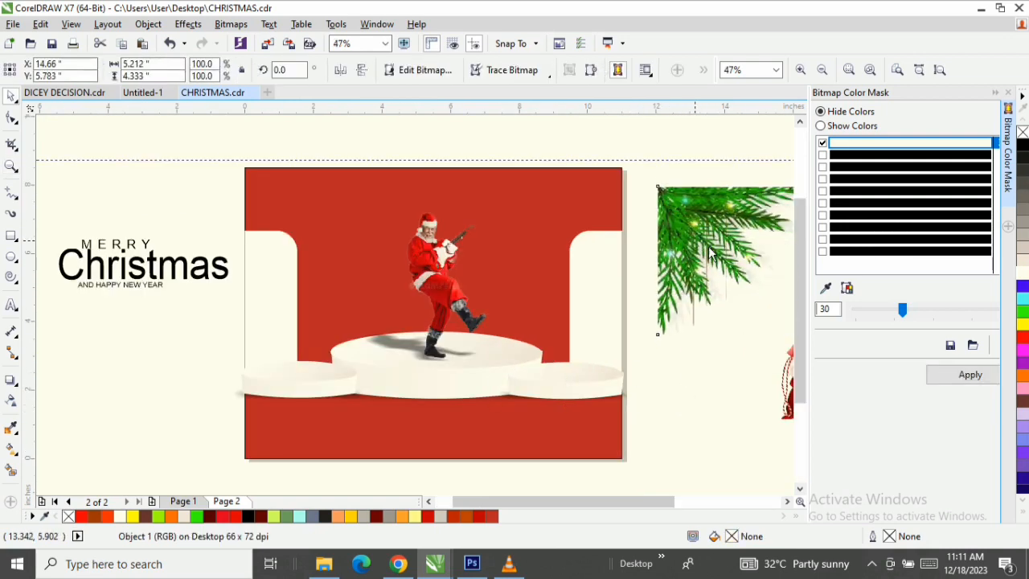
pyautogui.moveTo(728, 246); pyautogui.dragTo(325, 230)
pyautogui.moveTo(351, 376); pyautogui.dragTo(379, 432)
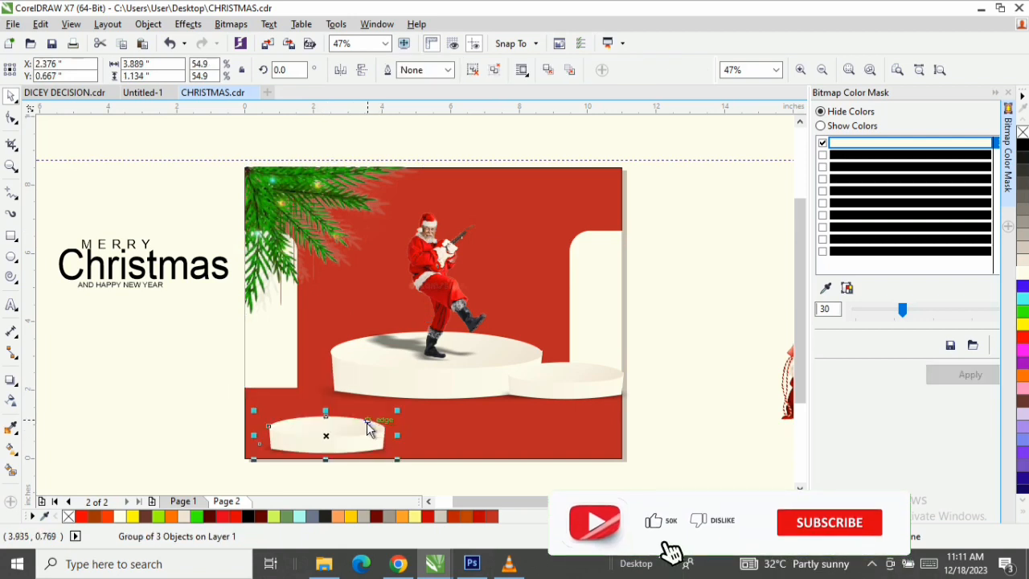
pyautogui.hotkey('ctrl', 'z')
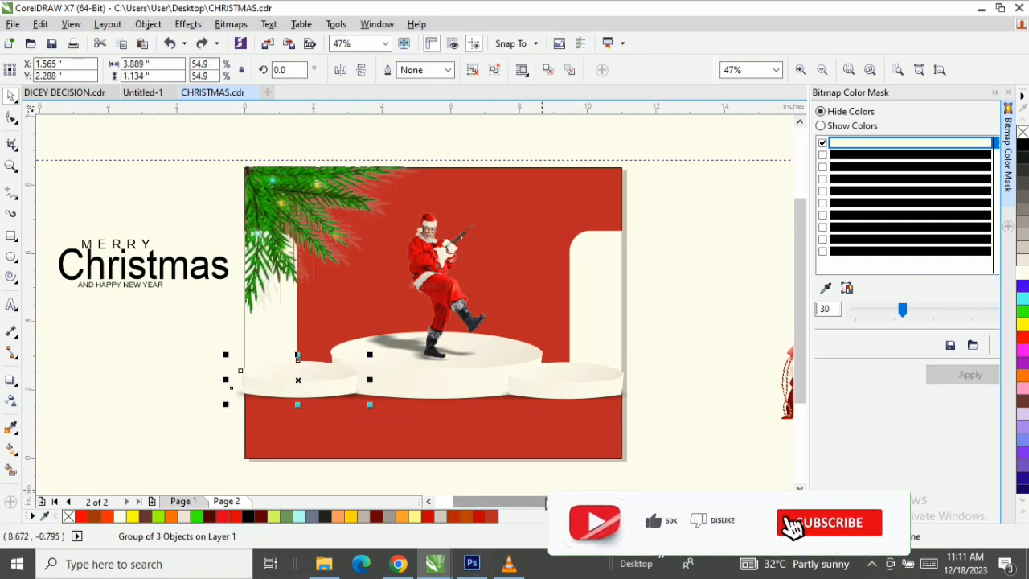
# Step: Place the hanging ornaments image in the red background's upper-right corner, centred at about X 9.56 and Y 4.93 inches
pyautogui.moveTo(546, 503); pyautogui.dragTo(562, 503)
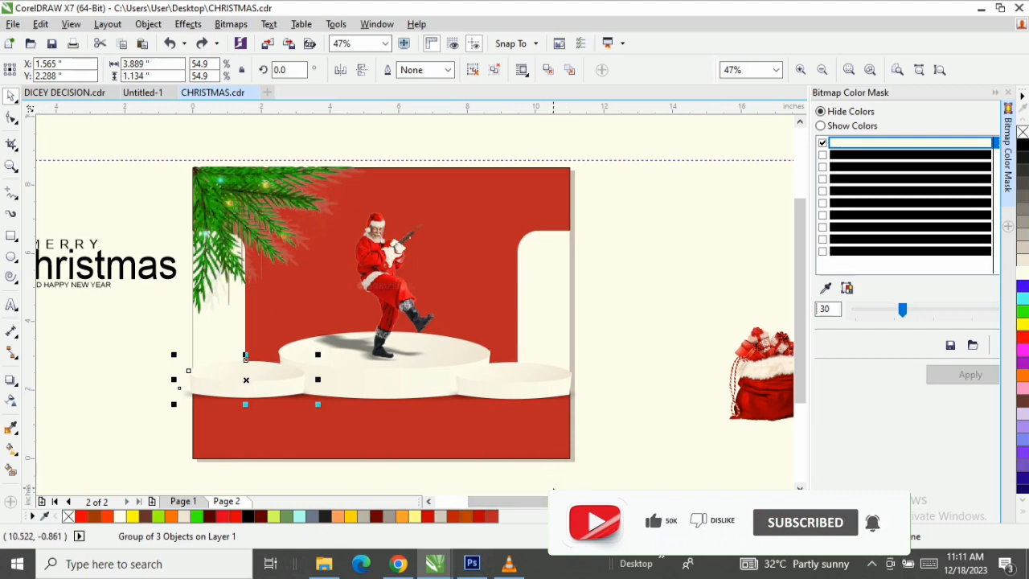
pyautogui.moveTo(553, 502); pyautogui.dragTo(598, 500)
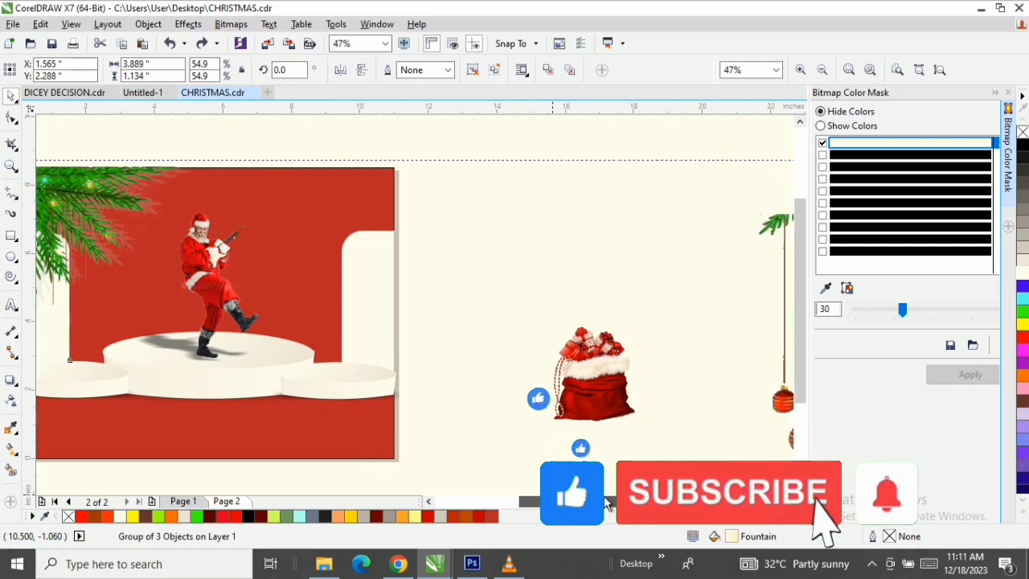
pyautogui.moveTo(698, 233); pyautogui.dragTo(328, 181)
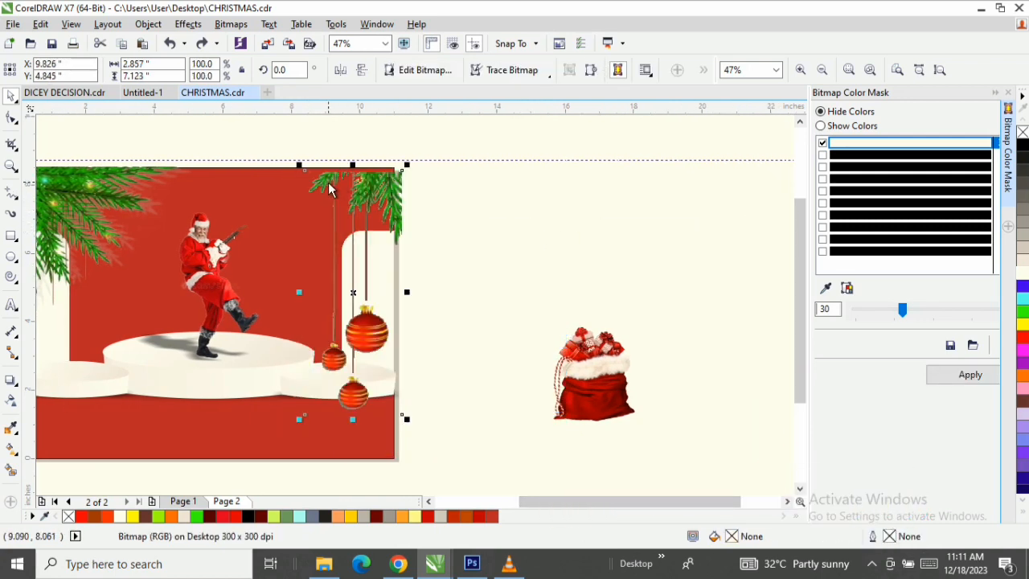
pyautogui.scroll(2, 394, 195)
pyautogui.moveTo(394, 195); pyautogui.dragTo(373, 184)
pyautogui.scroll(-1, 361, 186)
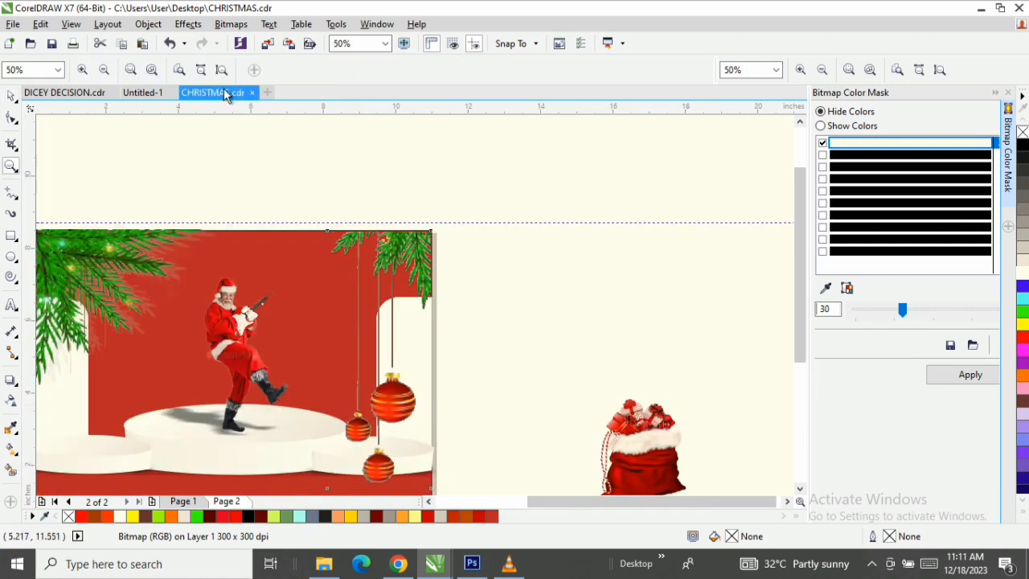
pyautogui.click(220, 72)
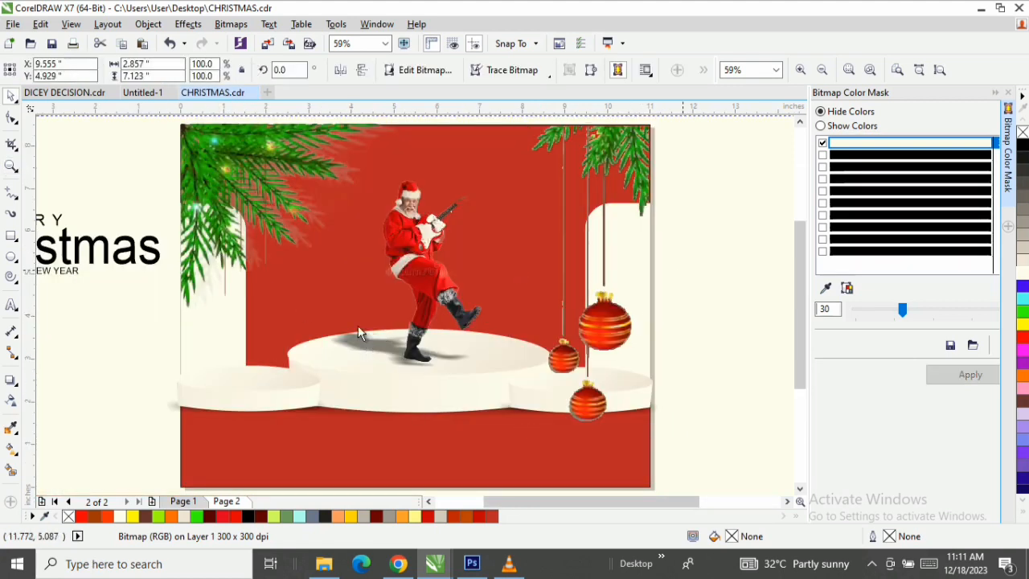
pyautogui.click(683, 270)
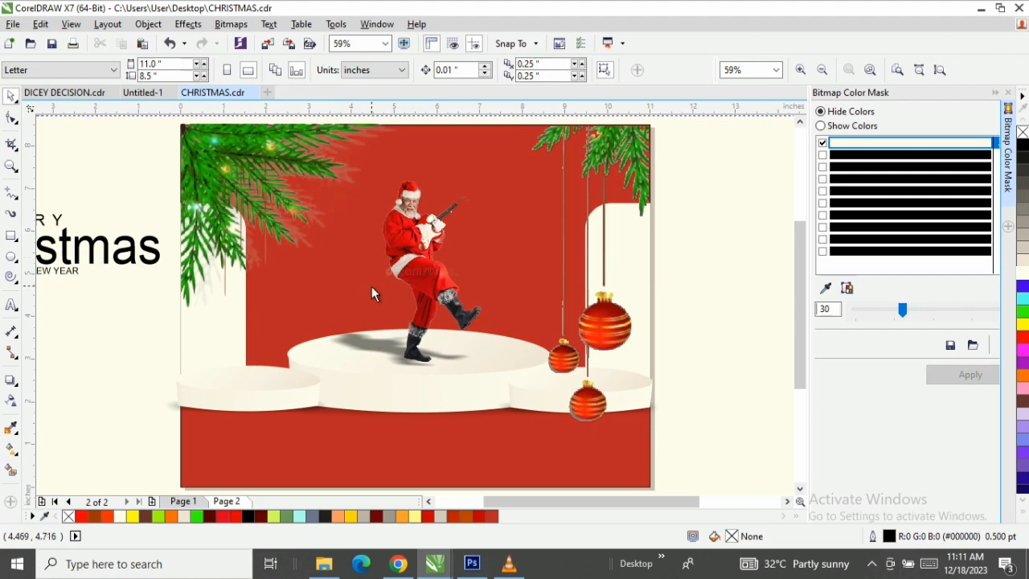
# Step: Draw a circle about 5.1 inches across, fill it white and place it at about X -1.25 and Y 2.31 inches
pyautogui.press('z')
pyautogui.press('F3')
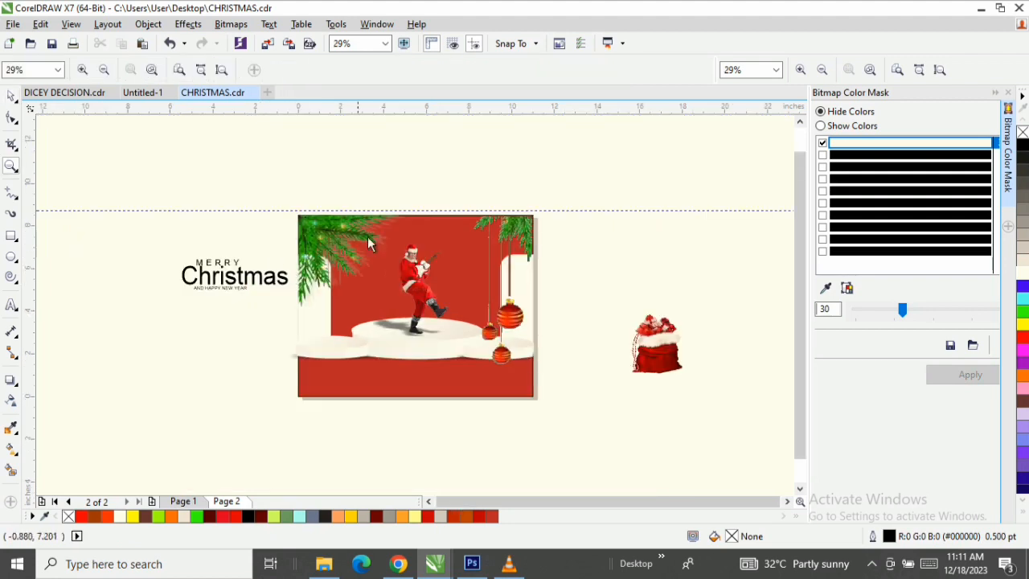
pyautogui.moveTo(526, 397); pyautogui.dragTo(582, 410)
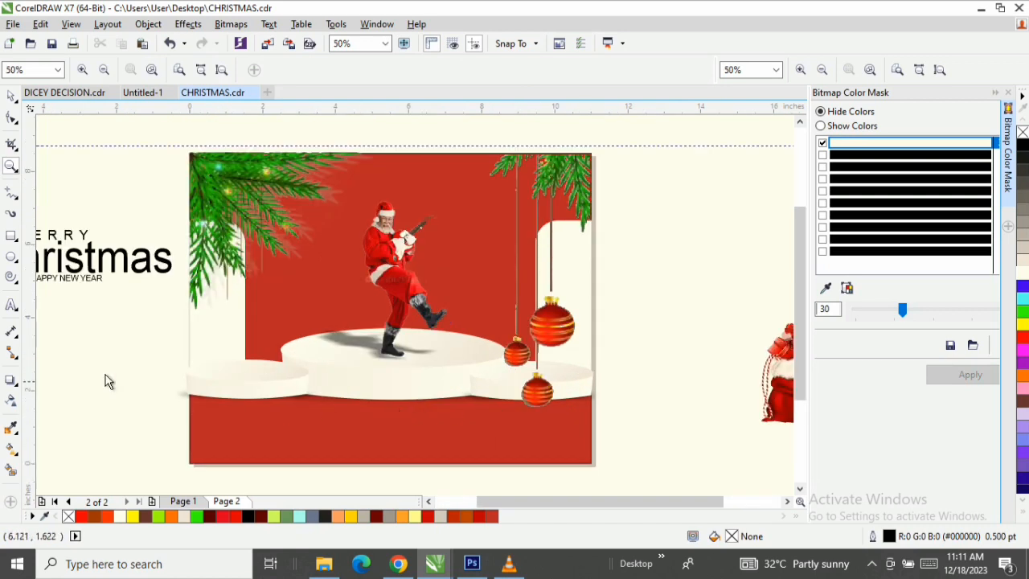
pyautogui.press('space')
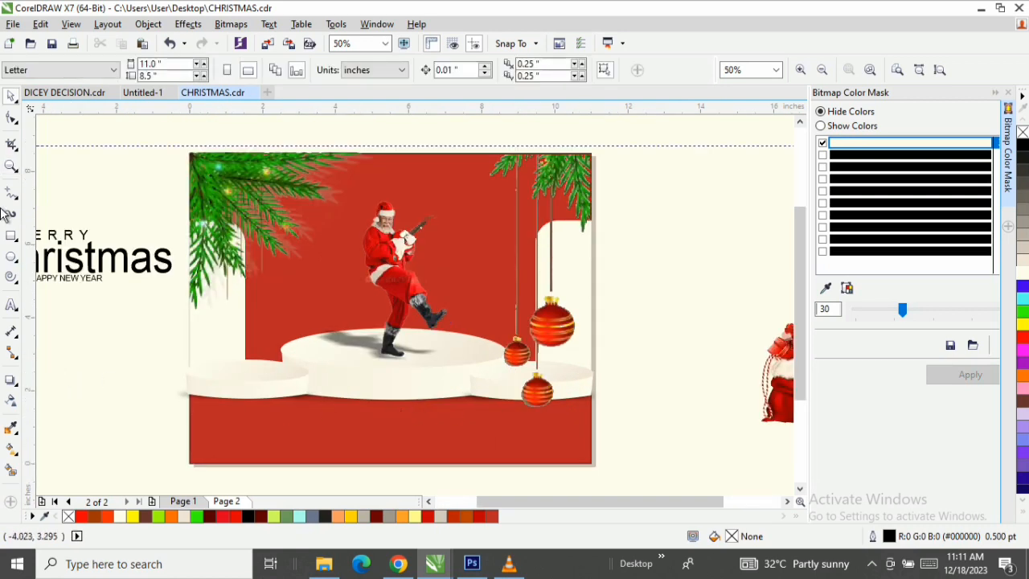
pyautogui.click(10, 258)
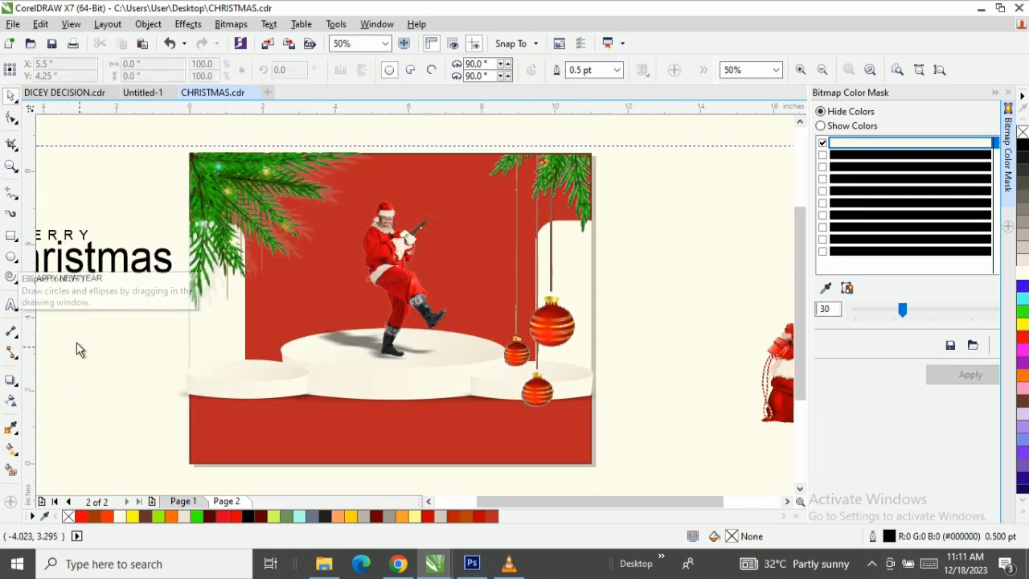
pyautogui.moveTo(76, 340); pyautogui.dragTo(261, 492)
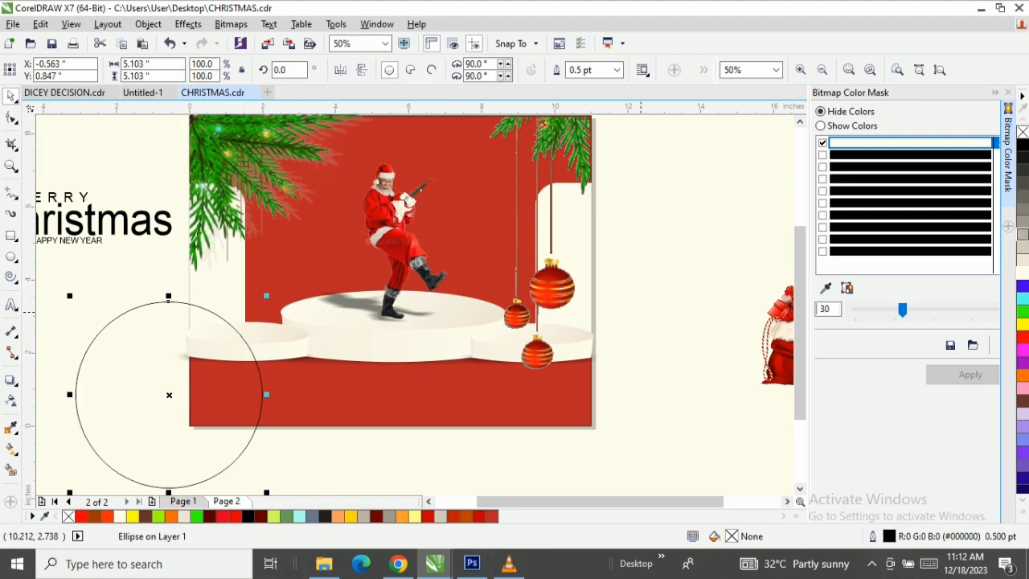
pyautogui.click(1023, 274)
pyautogui.moveTo(151, 363); pyautogui.dragTo(126, 310)
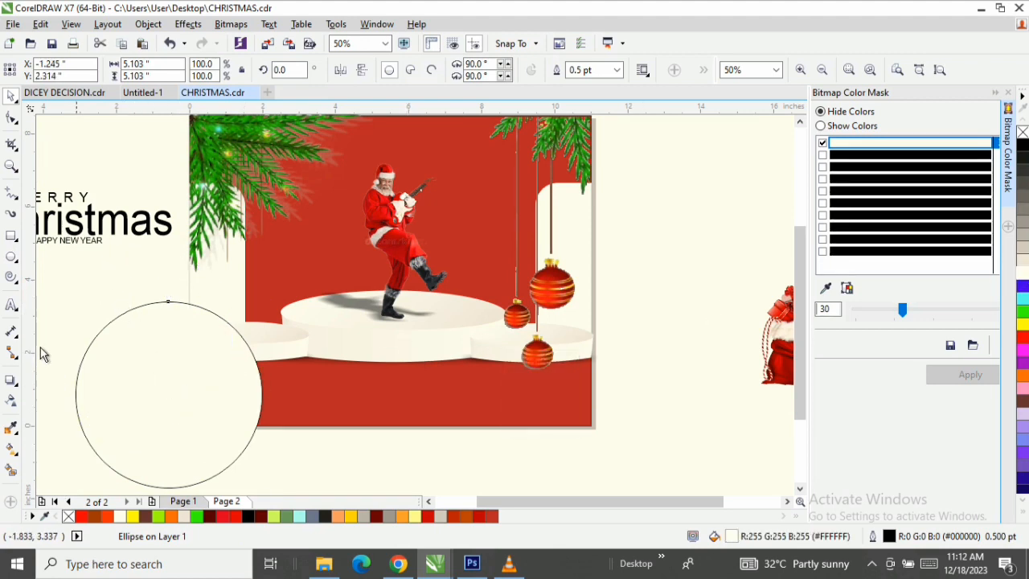
# Step: Apply a linear transparency to the circle, fading it from opaque at its upper edge to transparent near its centre
pyautogui.click(9, 402)
pyautogui.moveTo(150, 277); pyautogui.dragTo(143, 362)
pyautogui.moveTo(150, 274); pyautogui.dragTo(149, 235)
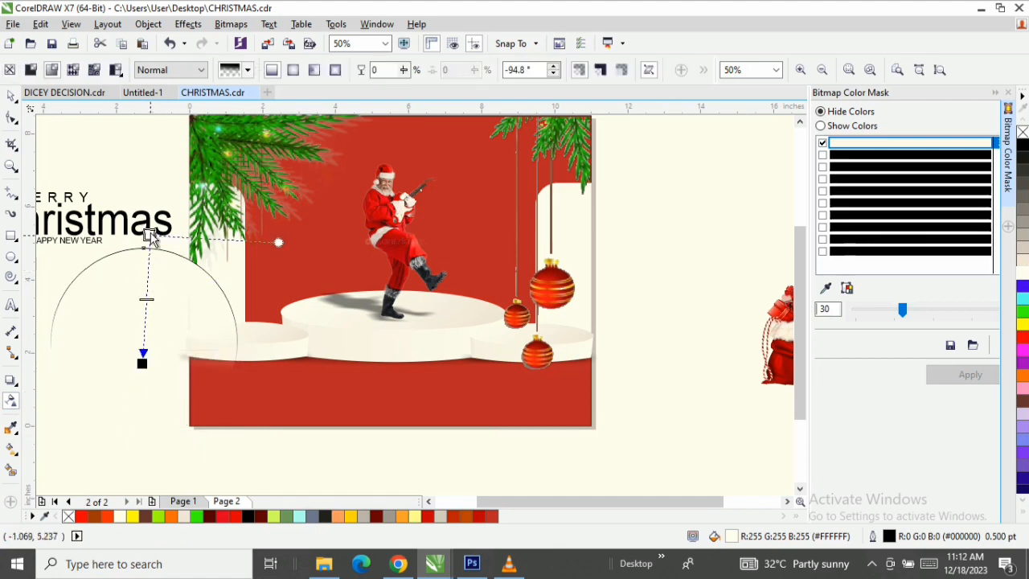
pyautogui.press('space')
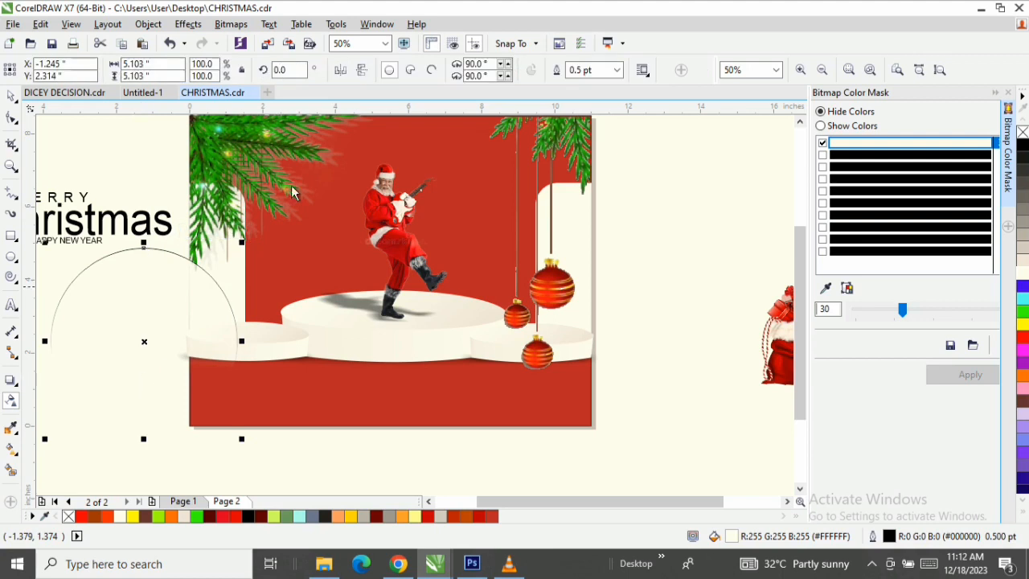
# Step: Set the circle's outline width to 10 pt and remove its fill
pyautogui.click(617, 71)
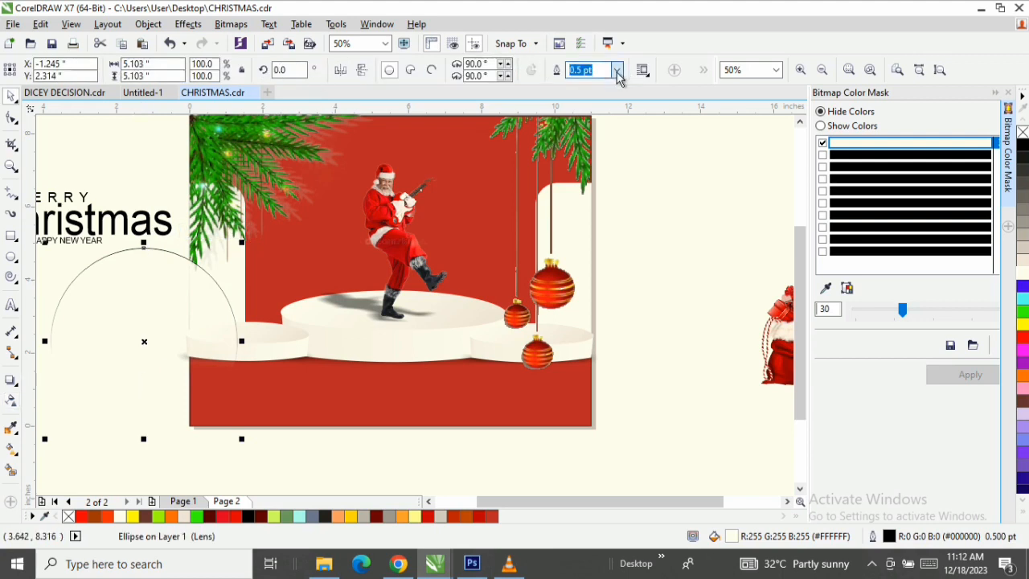
pyautogui.click(591, 176)
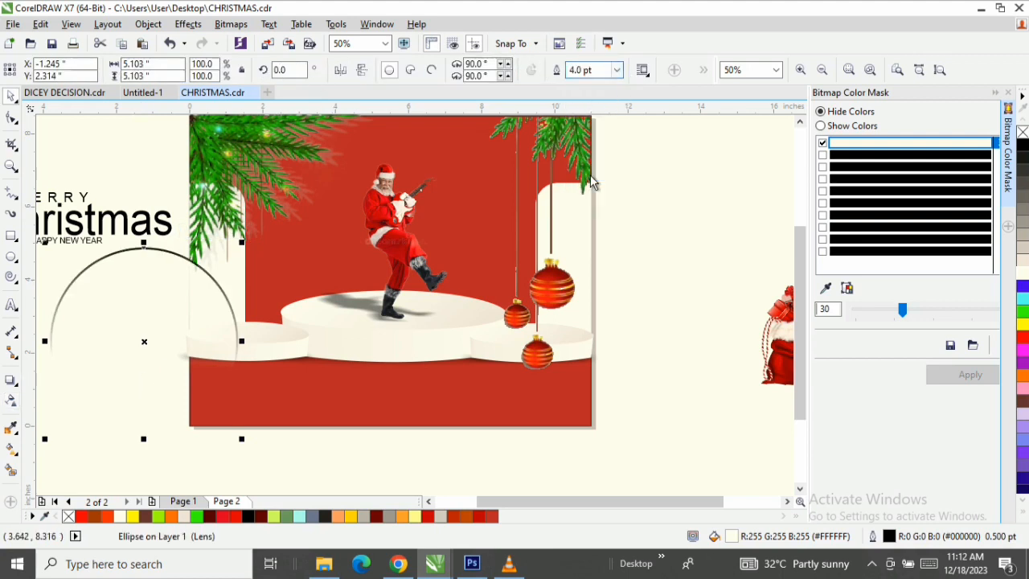
pyautogui.click(617, 70)
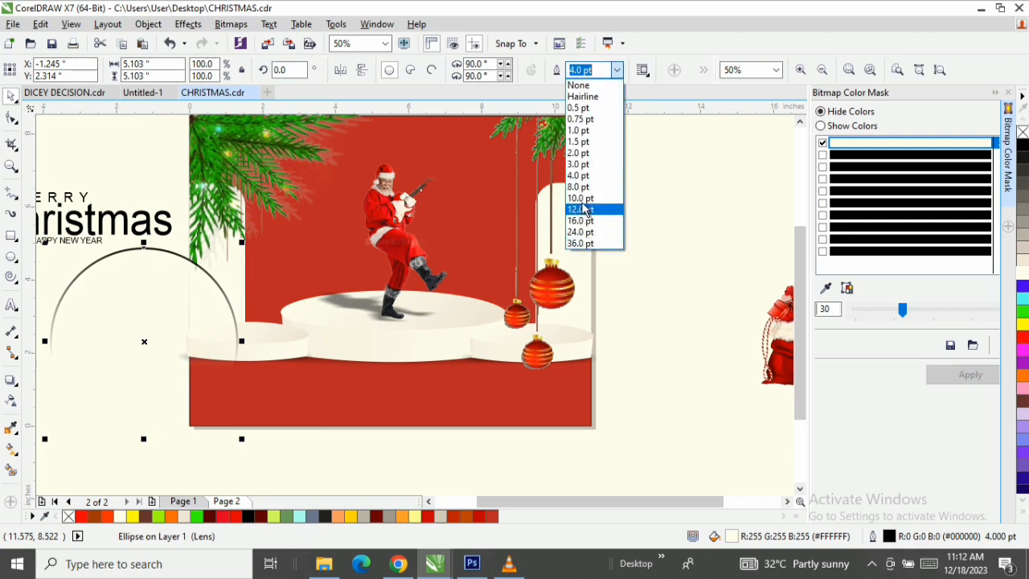
pyautogui.click(580, 197)
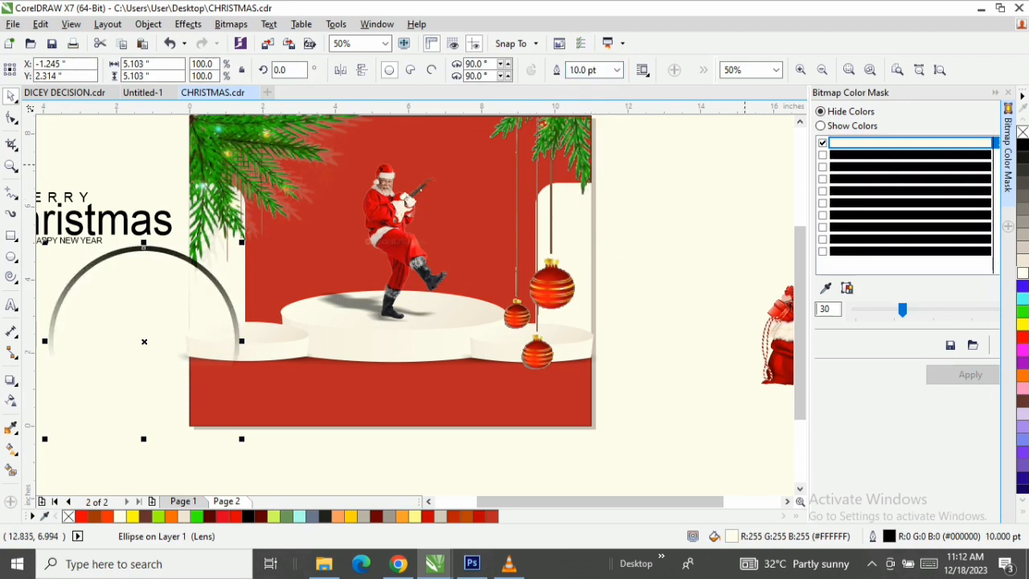
pyautogui.click(1023, 132)
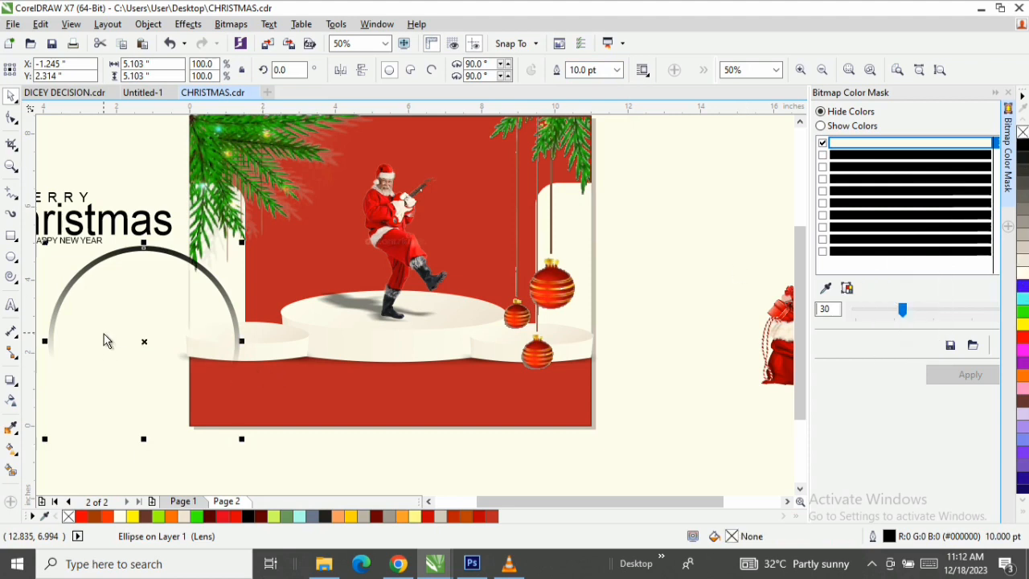
# Step: Place the faded circle around Santa at about X 6.59 and Y 5.58 inches, with no fill and a white outline
pyautogui.moveTo(104, 337); pyautogui.dragTo(389, 209)
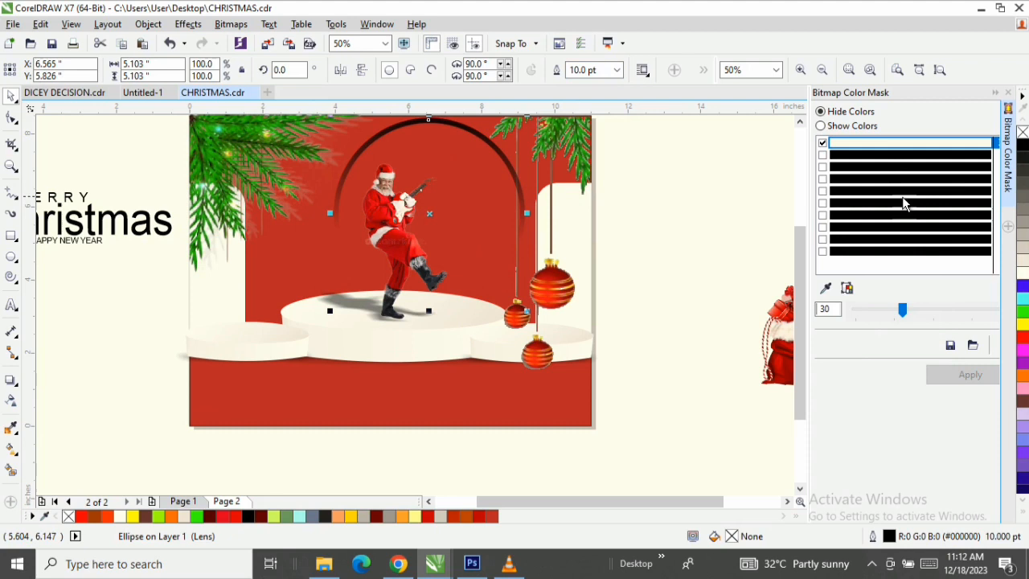
pyautogui.click(1024, 262)
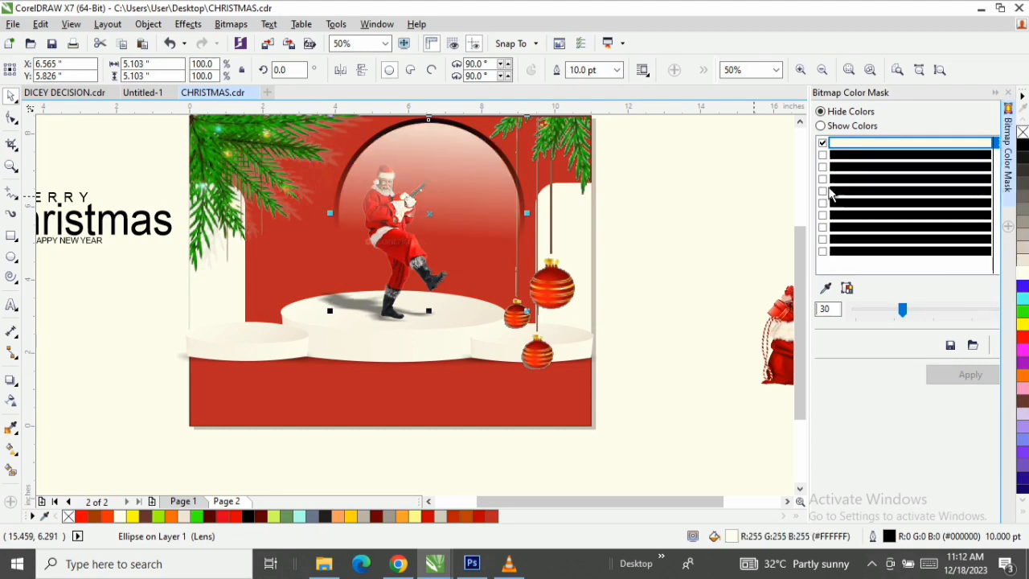
pyautogui.scroll(-1, 443, 139)
pyautogui.scroll(1, 430, 142)
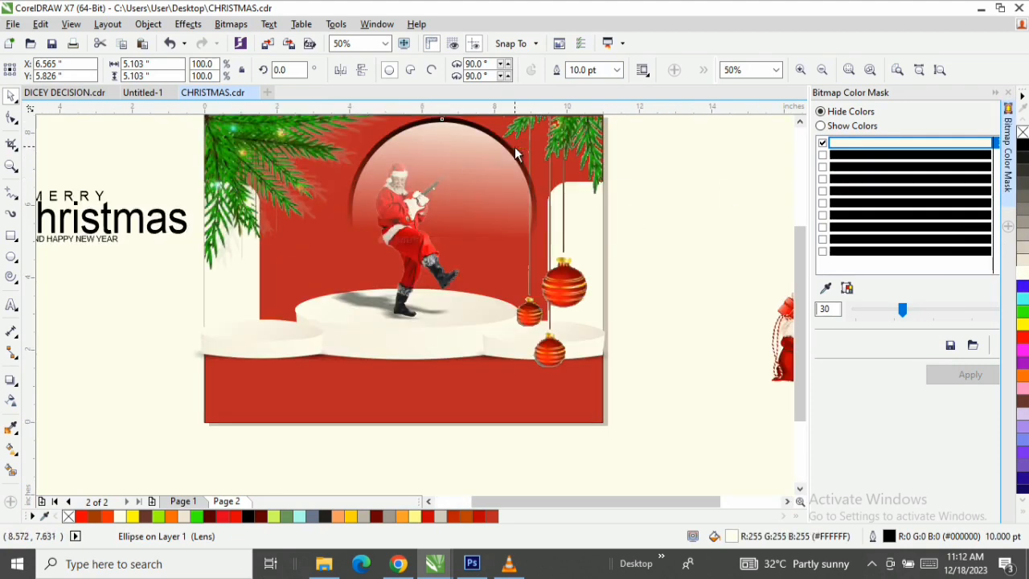
pyautogui.click(455, 141)
pyautogui.moveTo(461, 142); pyautogui.dragTo(461, 151)
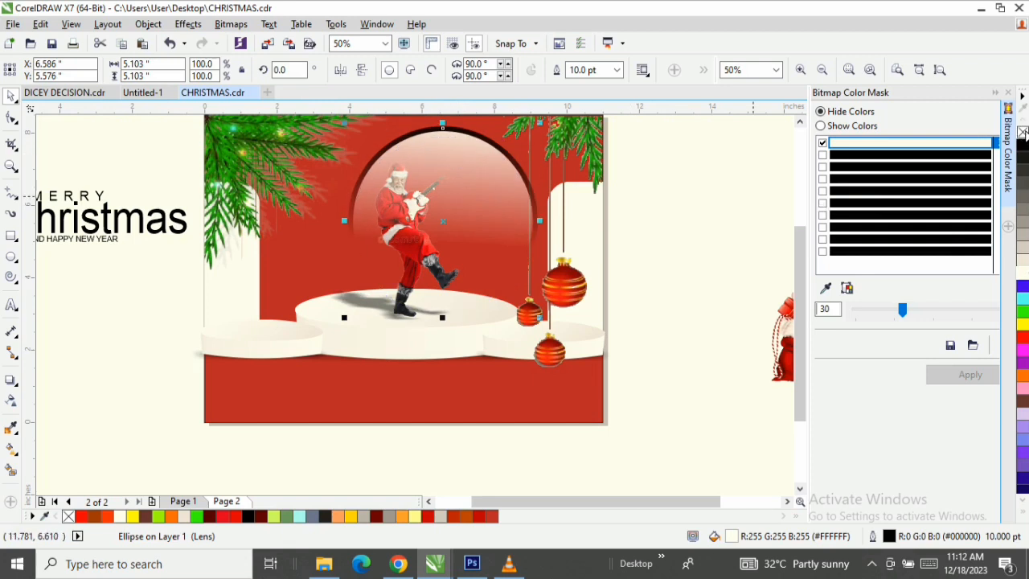
pyautogui.click(1023, 132)
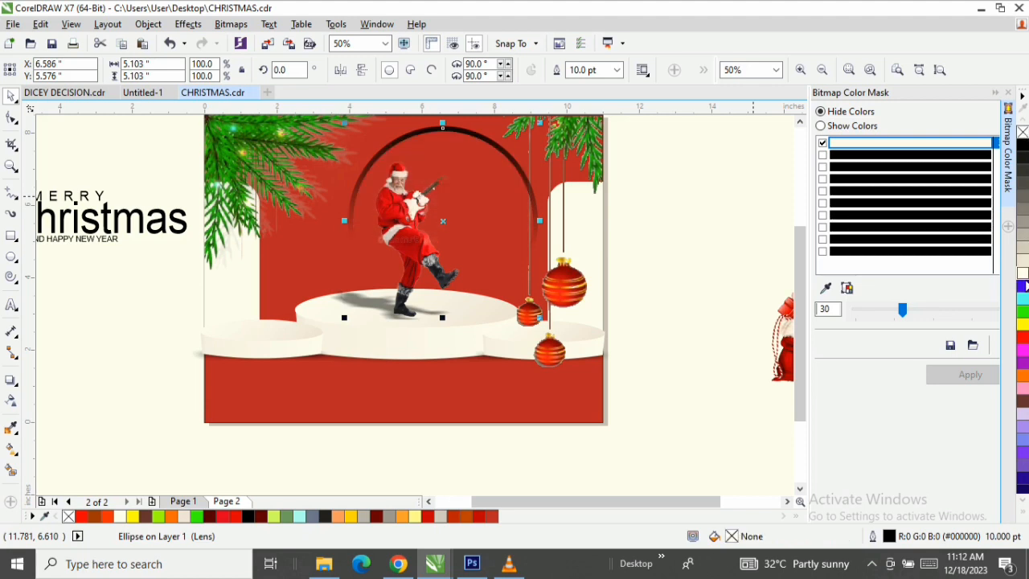
pyautogui.rightClick(1025, 276)
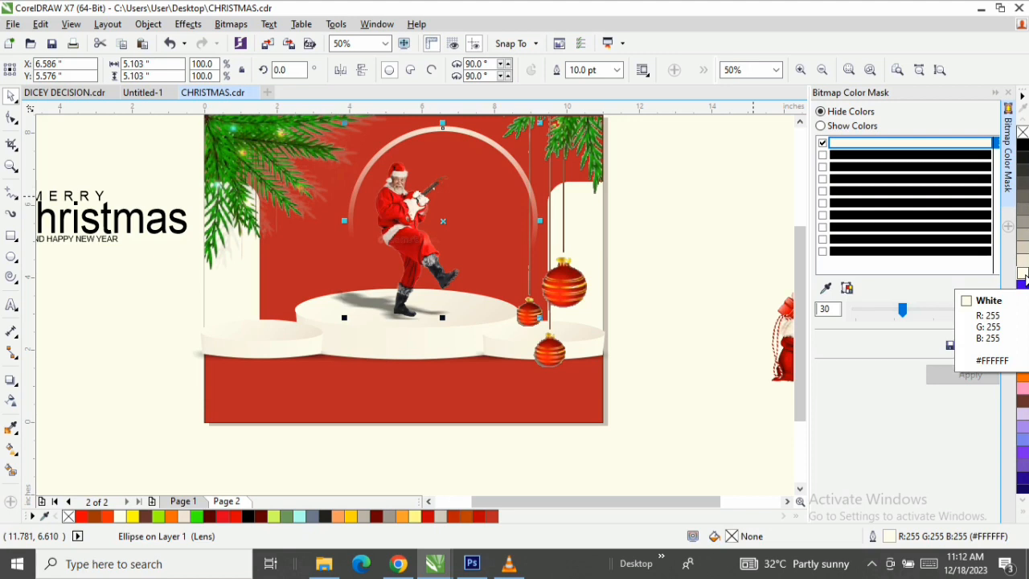
# Step: Rotate the white ring to about 327.7 degrees and place a copy rotated to about 357.7 degrees slightly below it
pyautogui.click(493, 136)
pyautogui.moveTo(534, 131); pyautogui.dragTo(559, 203)
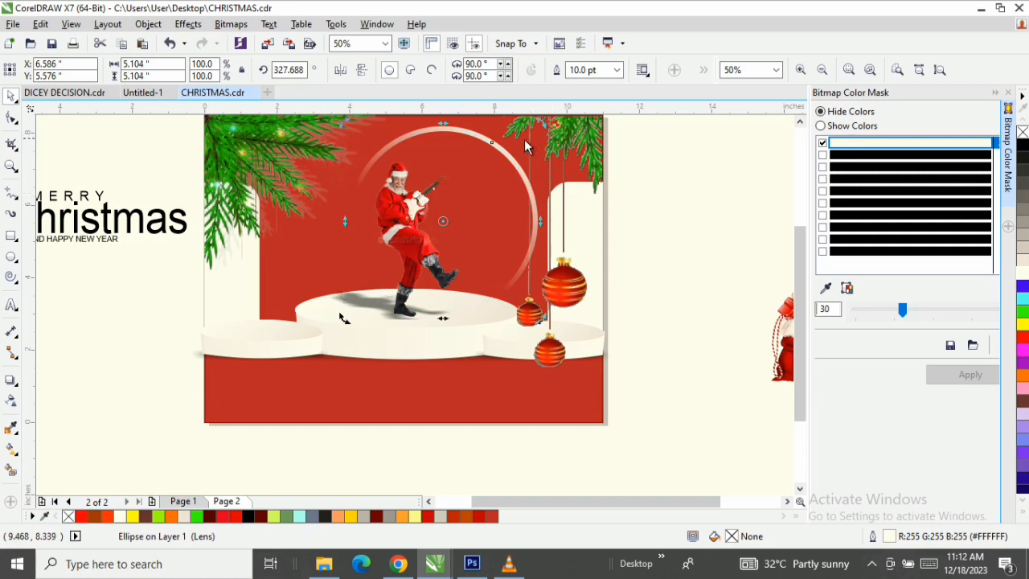
pyautogui.moveTo(541, 123); pyautogui.dragTo(452, 180)
pyautogui.rightClick(451, 180)
pyautogui.click(476, 170)
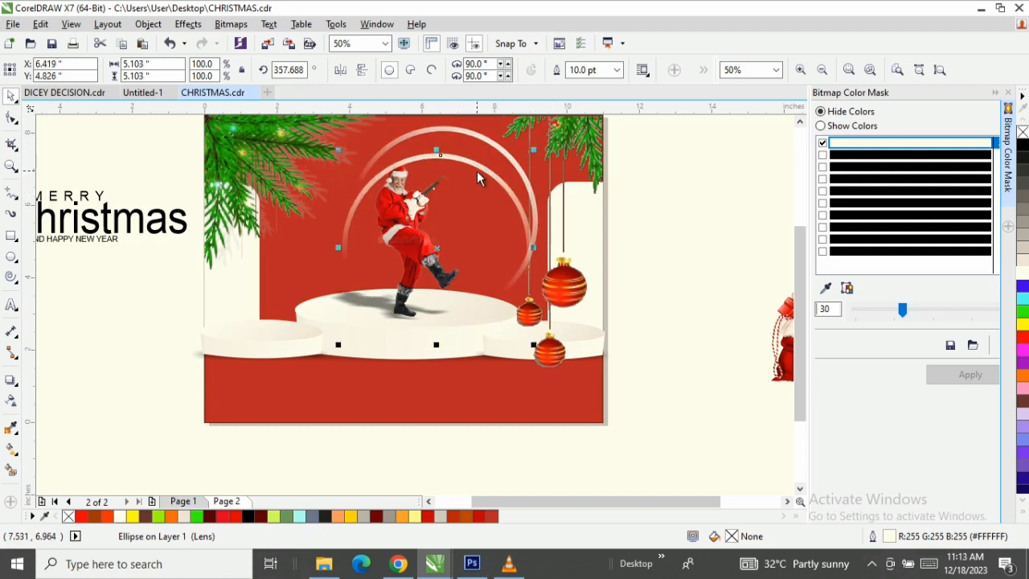
# Step: Mirror the lower white ring vertically, move it to about X 5.76 and Y 5.36 inches, and rotate it to about 316.1 degrees
pyautogui.click(363, 71)
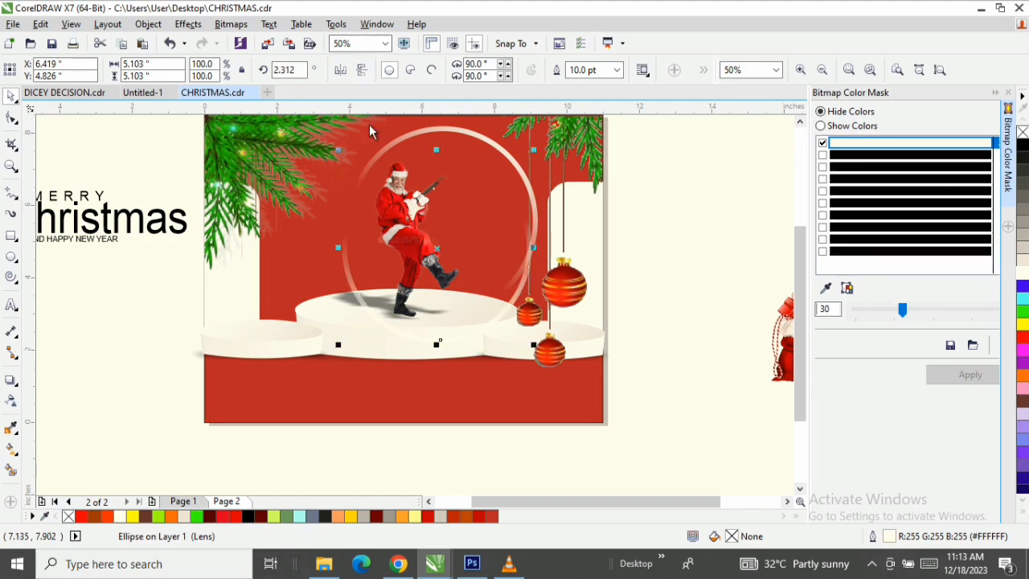
pyautogui.moveTo(440, 259); pyautogui.dragTo(412, 228)
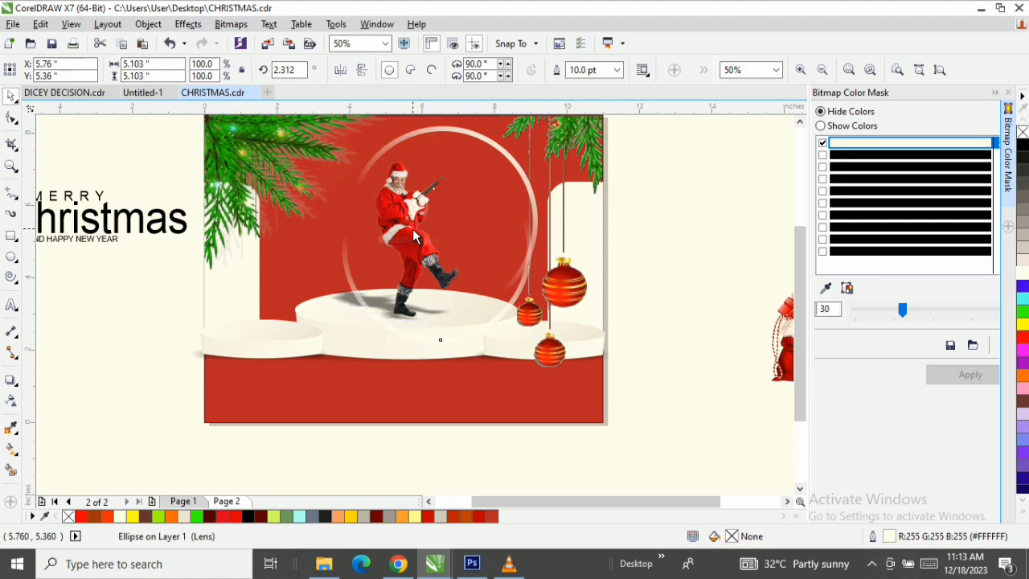
pyautogui.click(414, 233)
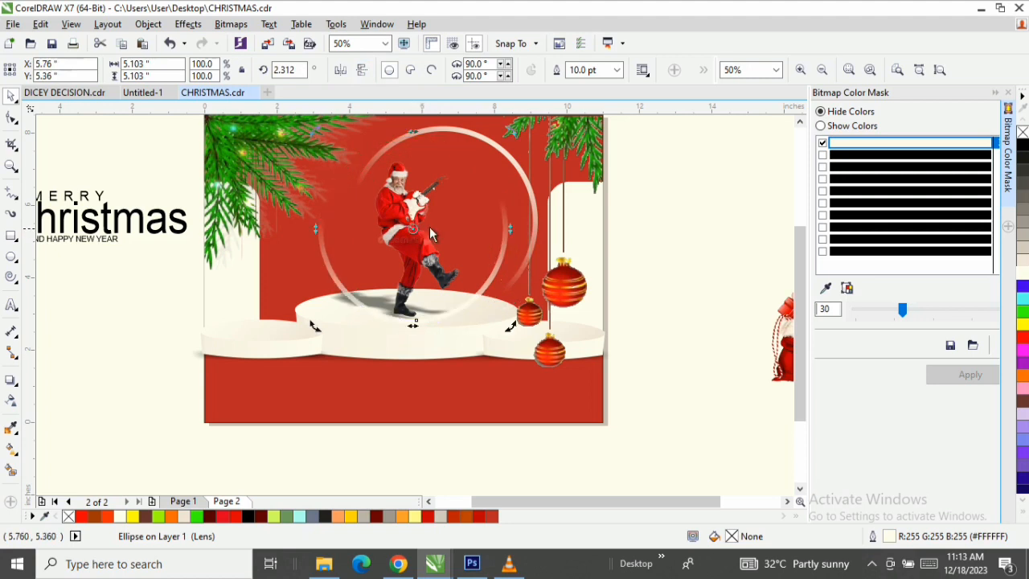
pyautogui.moveTo(510, 144); pyautogui.dragTo(533, 201)
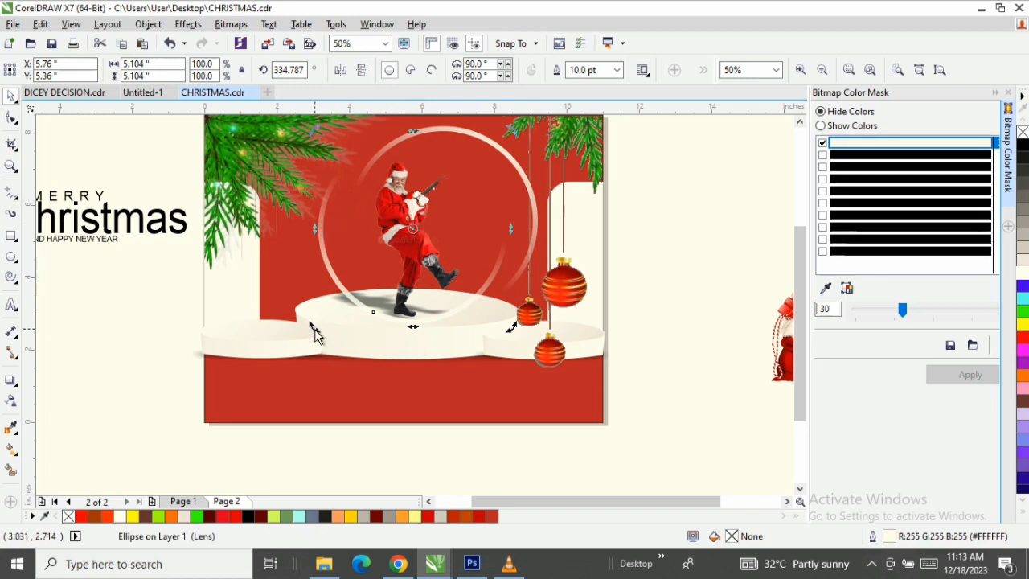
pyautogui.moveTo(314, 325); pyautogui.dragTo(289, 291)
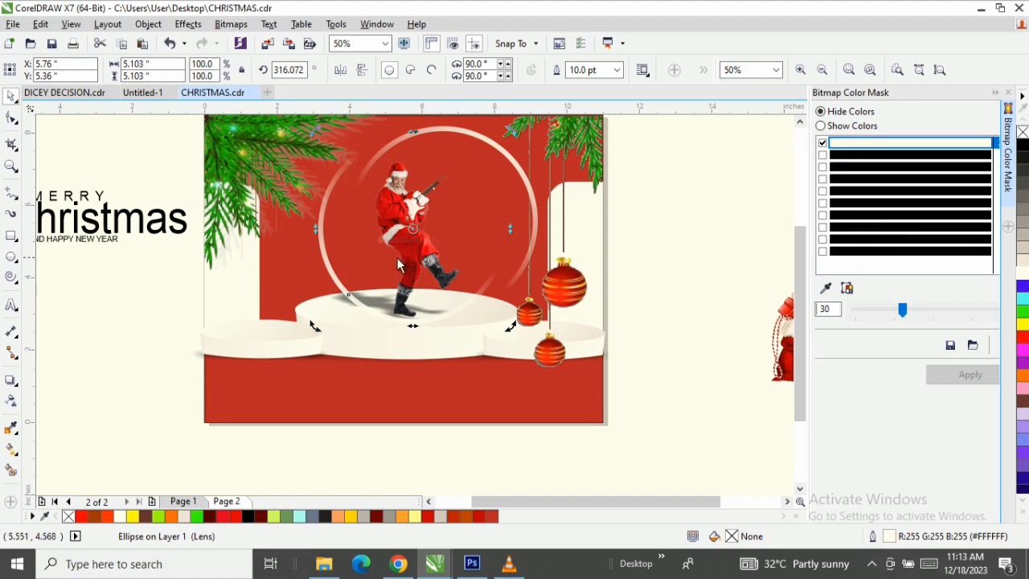
# Step: Shrink the mirrored ring to about 4.42 inches and place it lower beside Santa, at about X 4.84 and Y 4.05 inches
pyautogui.click(358, 257)
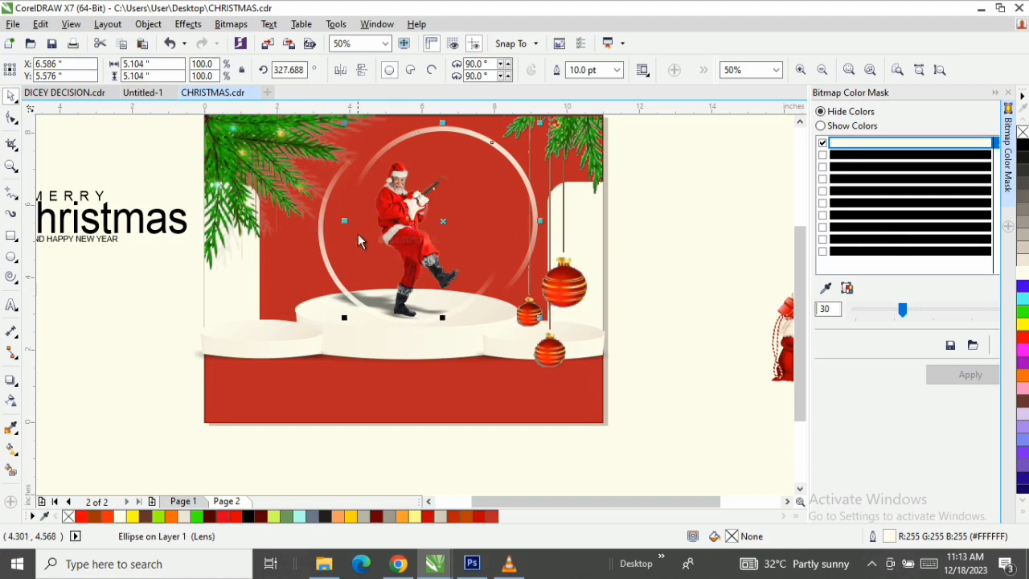
pyautogui.click(326, 263)
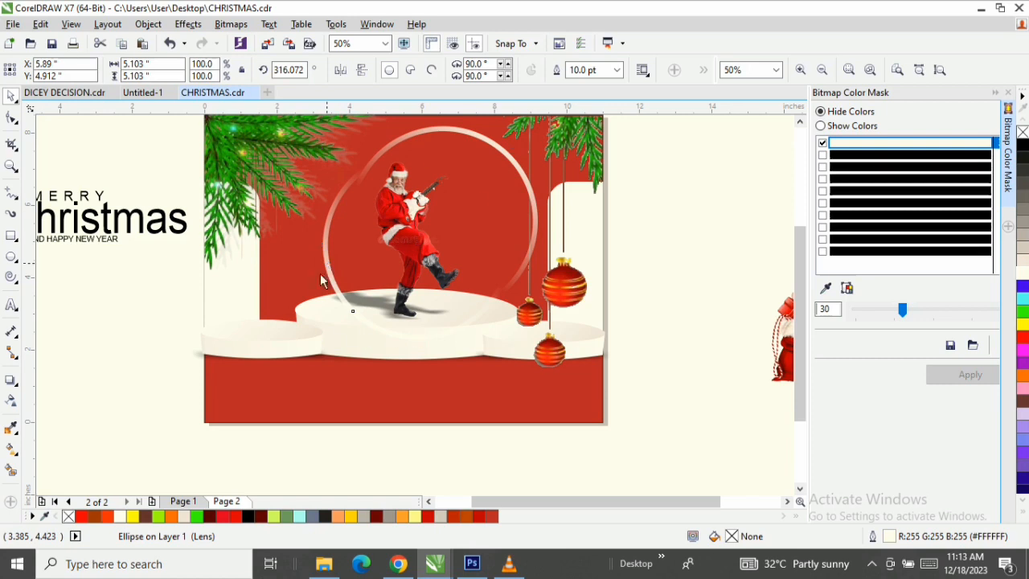
pyautogui.moveTo(327, 268); pyautogui.dragTo(313, 286)
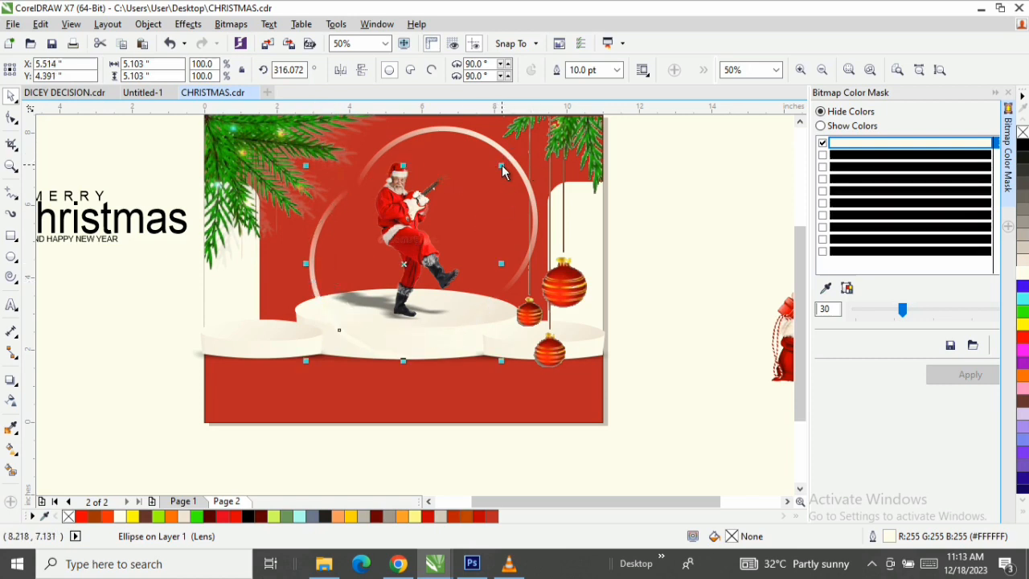
pyautogui.moveTo(500, 167); pyautogui.dragTo(477, 192)
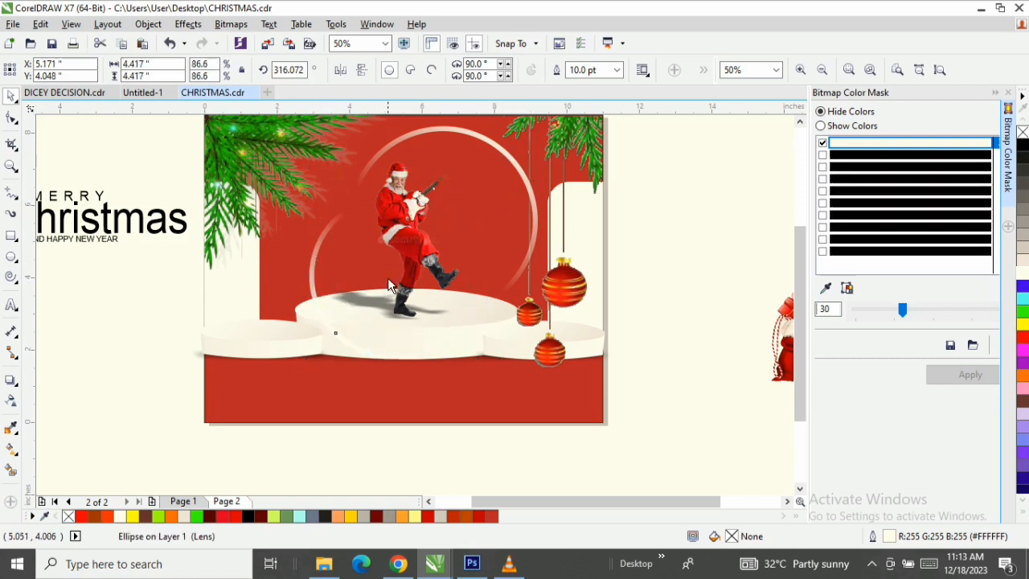
pyautogui.moveTo(387, 277)
pyautogui.mouseDown()
pyautogui.moveTo(399, 275)
pyautogui.moveTo(380, 276)
pyautogui.mouseUp()
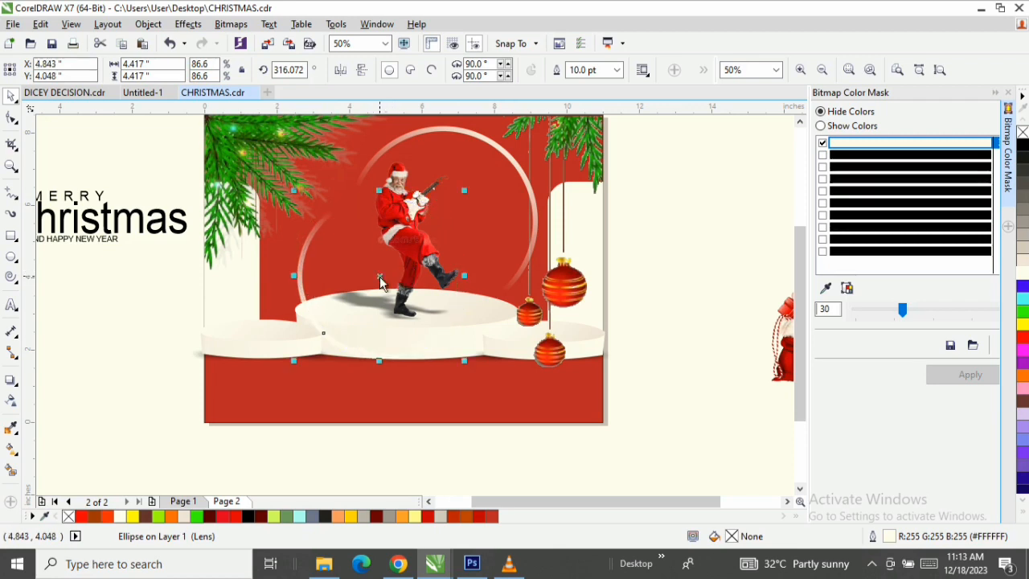
# Step: Shrink the upper ring to about 4.65 inches at X 7.17, Y 6.04, and shift the lower ring to about X 5.55, Y 4.21
pyautogui.click(512, 166)
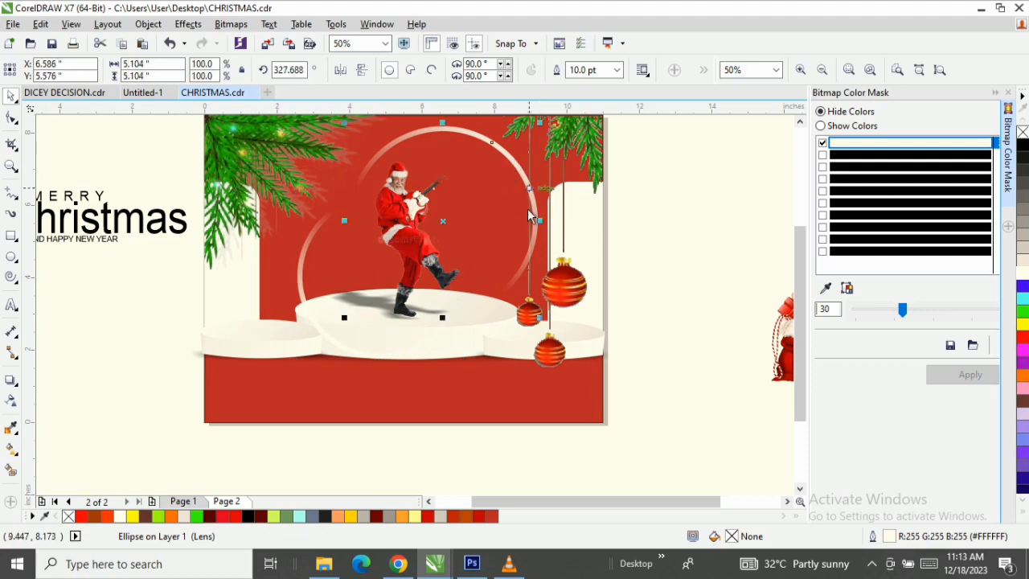
pyautogui.moveTo(540, 318); pyautogui.dragTo(529, 312)
pyautogui.moveTo(515, 196); pyautogui.dragTo(546, 187)
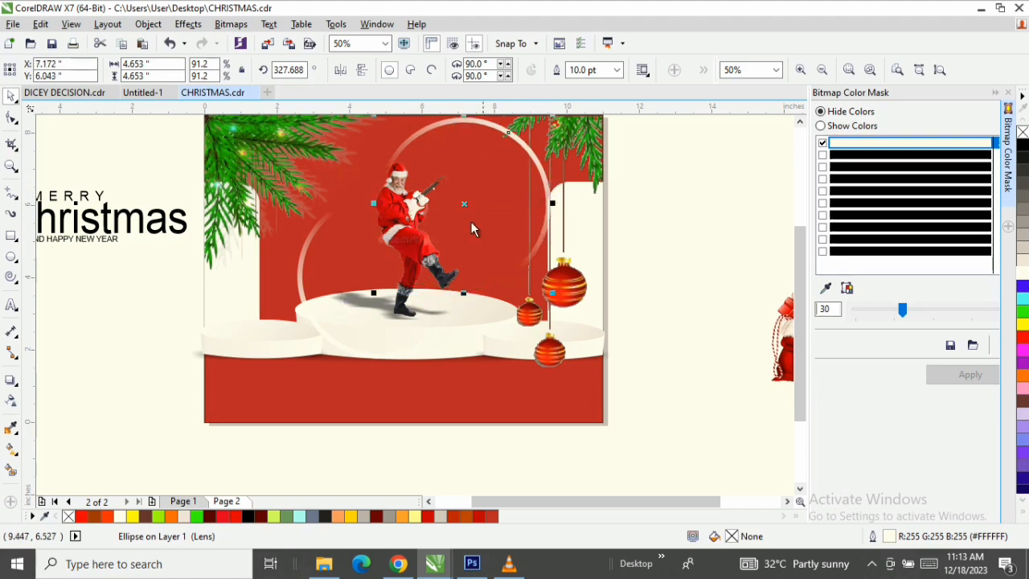
pyautogui.moveTo(291, 278); pyautogui.dragTo(319, 275)
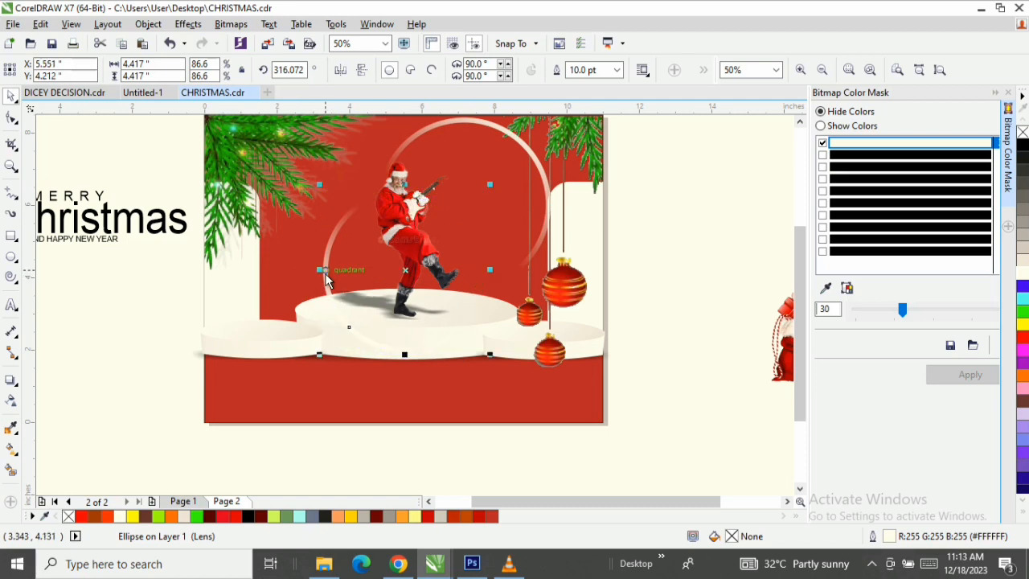
pyautogui.click(330, 271)
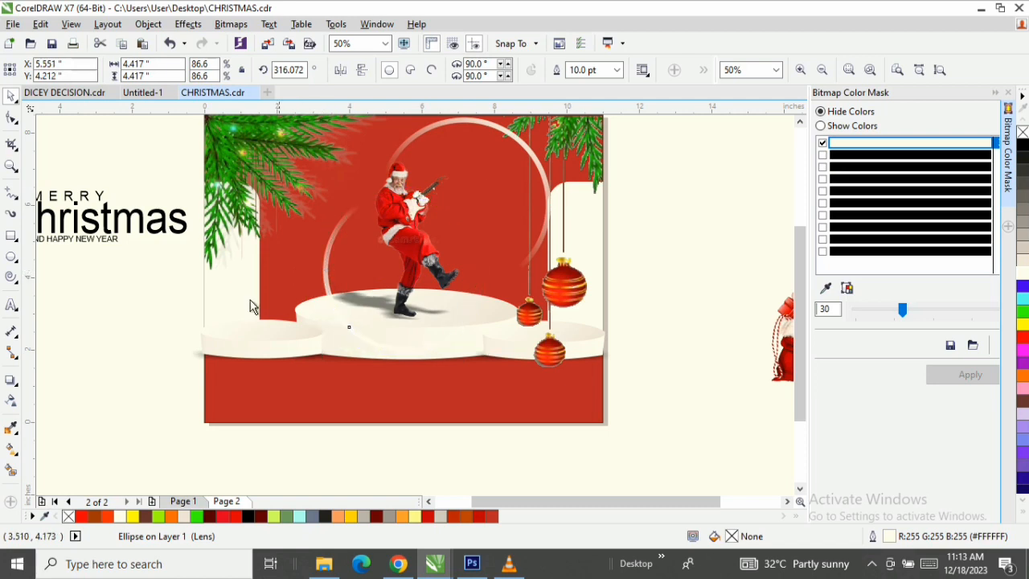
# Step: Compare the rings and podiums on page 2 with the finished Christmas design on page 1
pyautogui.click(137, 283)
pyautogui.moveTo(441, 369); pyautogui.dragTo(645, 386)
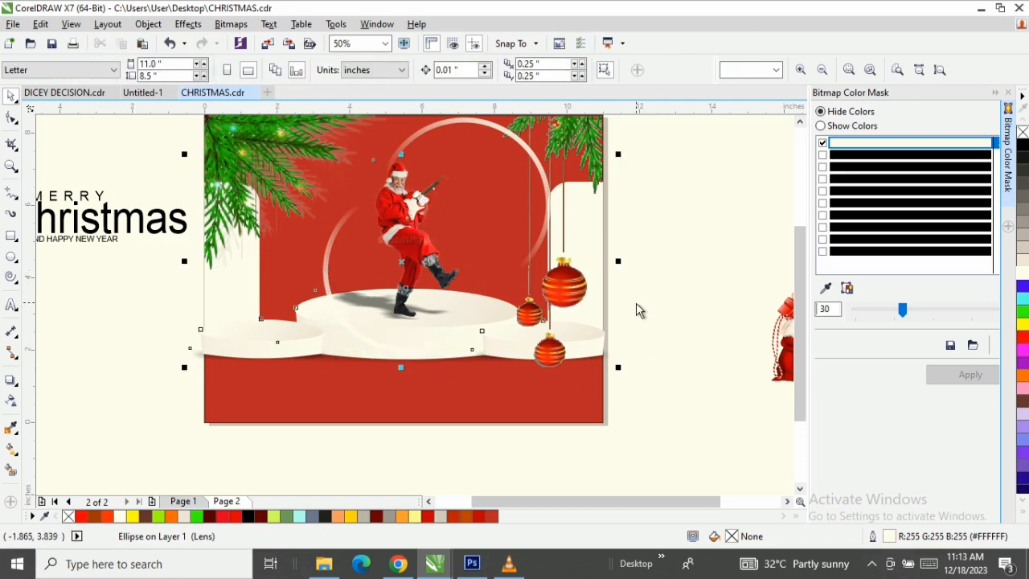
pyautogui.moveTo(703, 249); pyautogui.dragTo(161, 368)
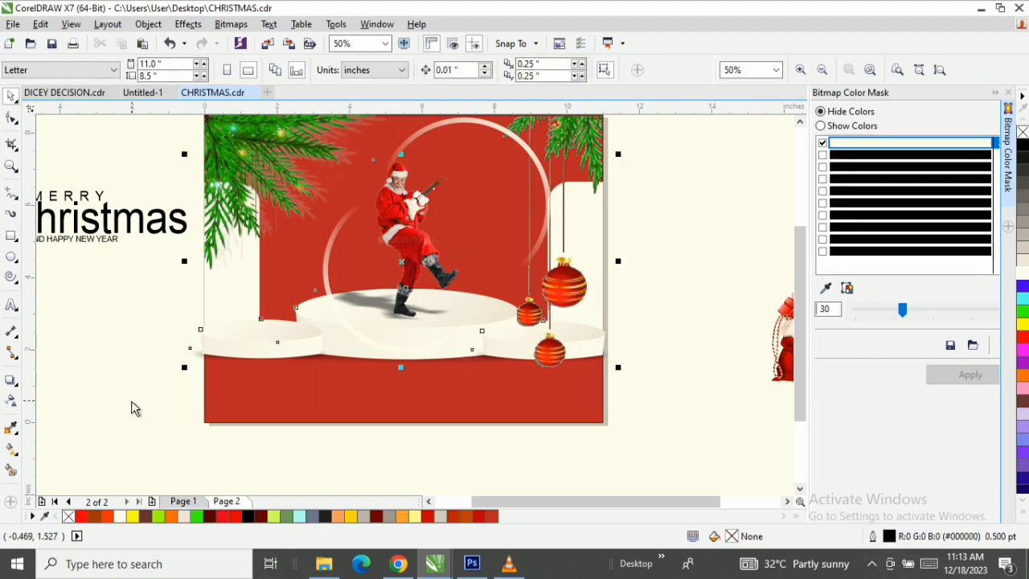
pyautogui.hotkey('ctrl', 'g')
pyautogui.click(134, 399)
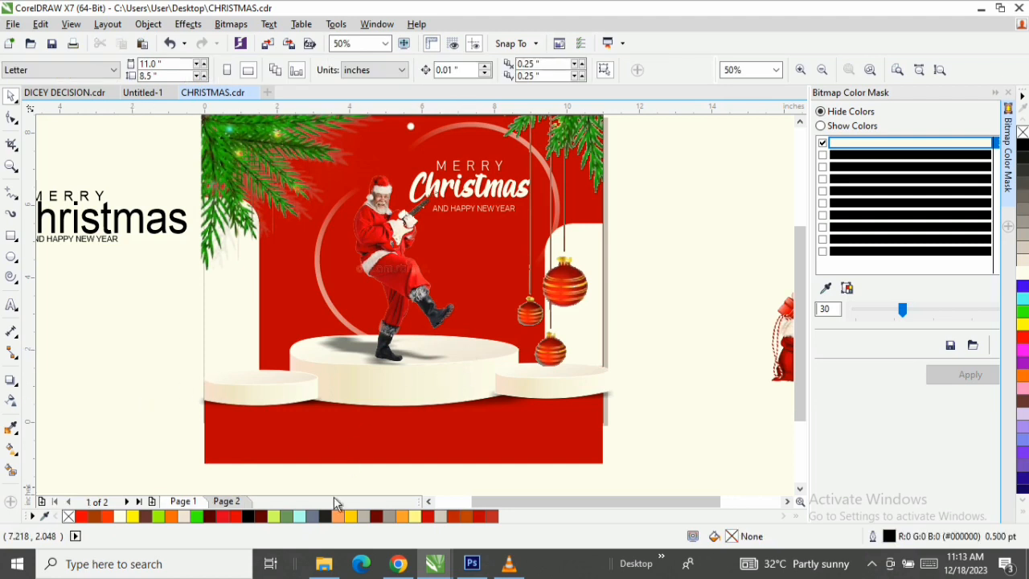
pyautogui.click(228, 501)
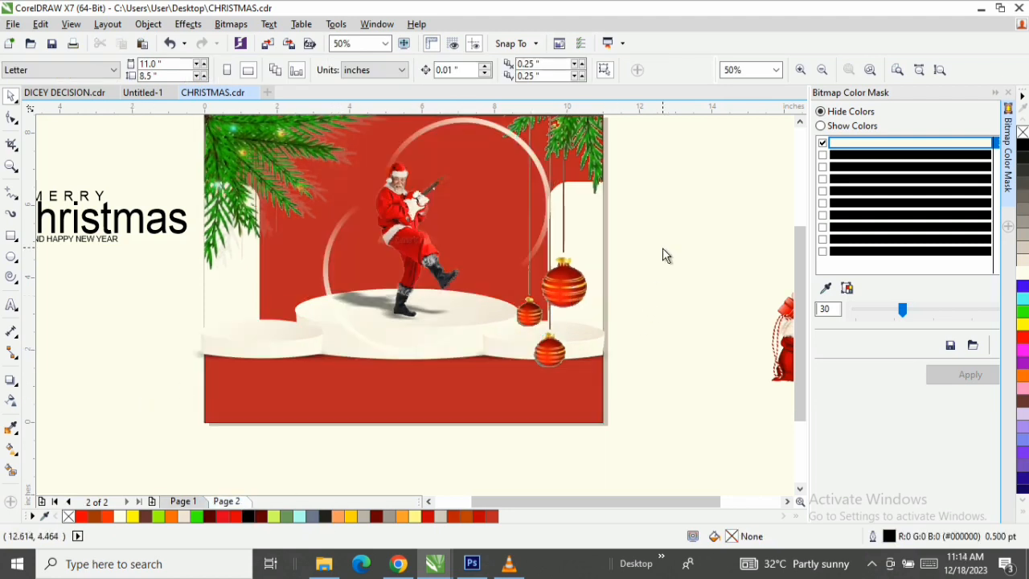
pyautogui.moveTo(666, 253); pyautogui.dragTo(110, 424)
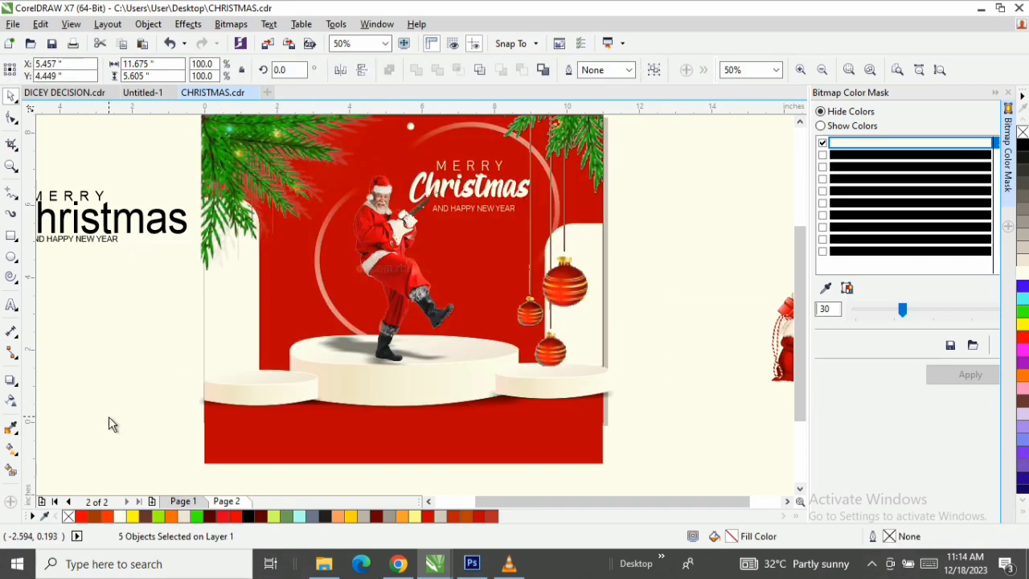
pyautogui.click(113, 418)
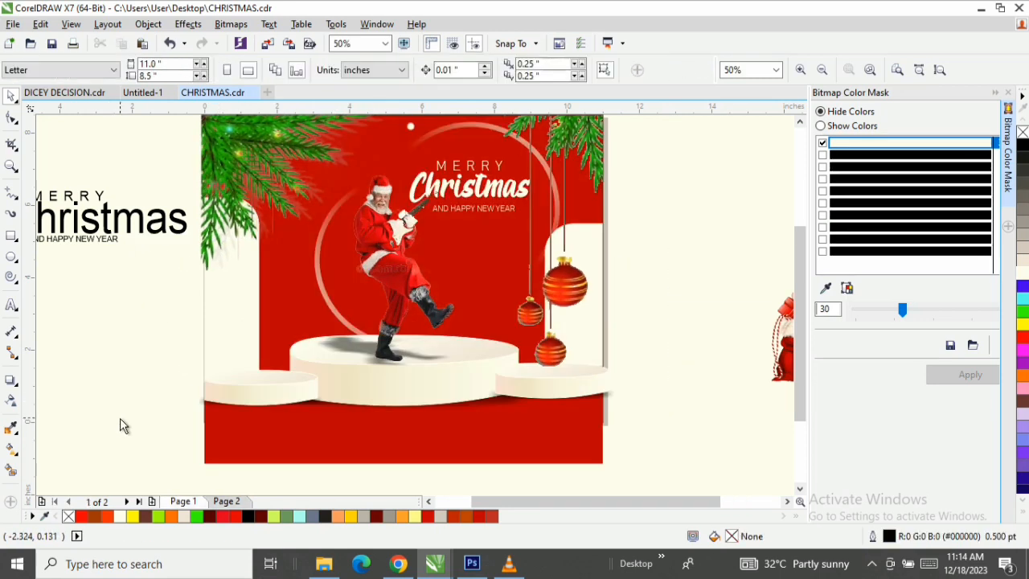
pyautogui.click(226, 501)
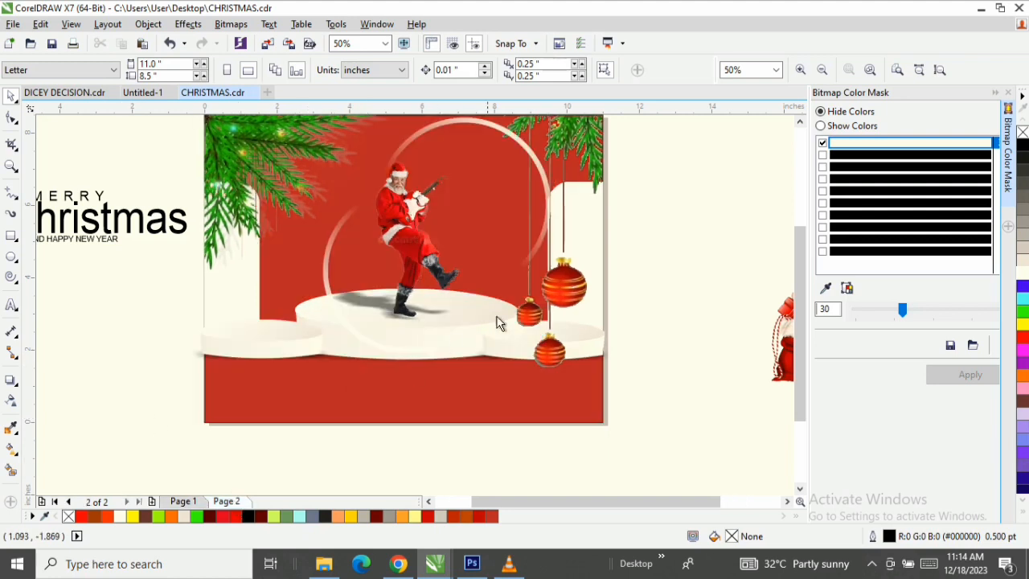
# Step: Bring the large central podium forward, in front of the two side podiums
pyautogui.click(341, 352)
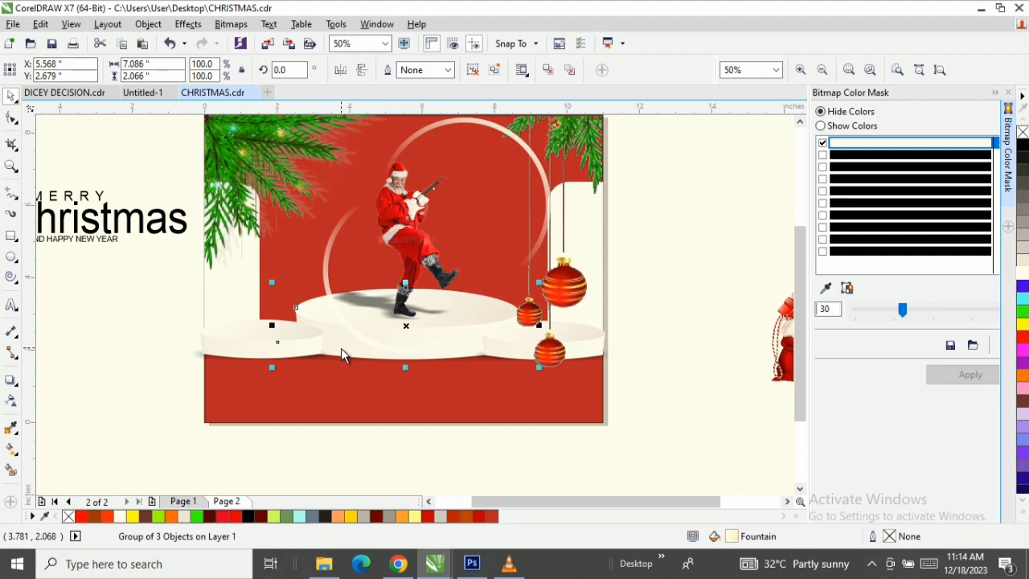
pyautogui.press('Escape')
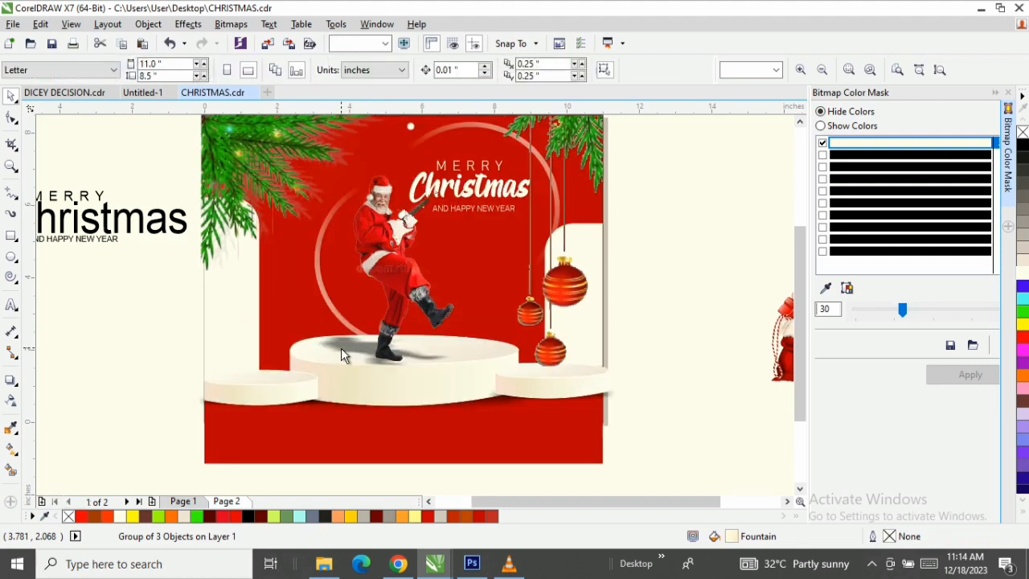
pyautogui.press('z')
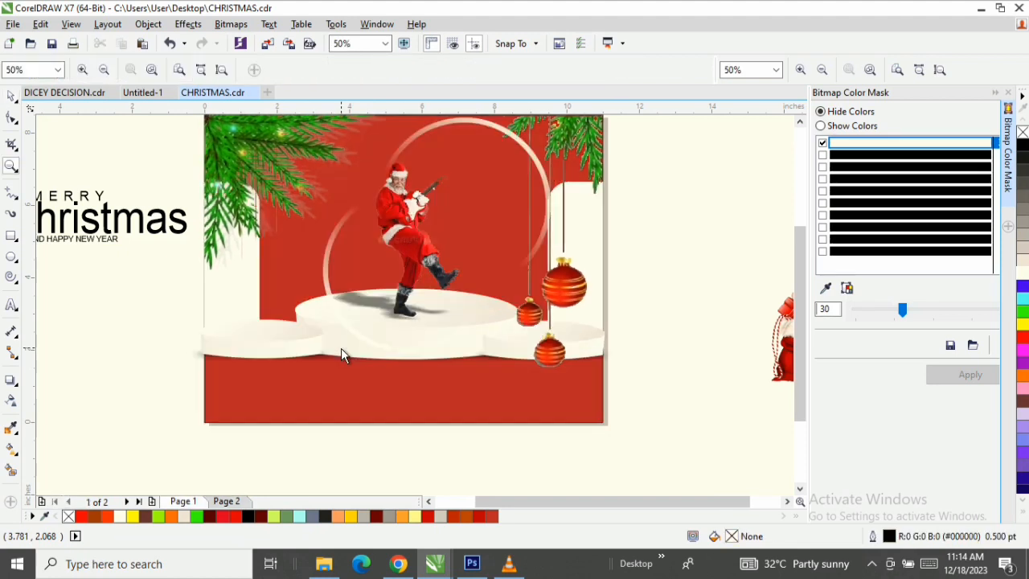
pyautogui.hotkey('ctrl', 'z')
pyautogui.click(407, 348)
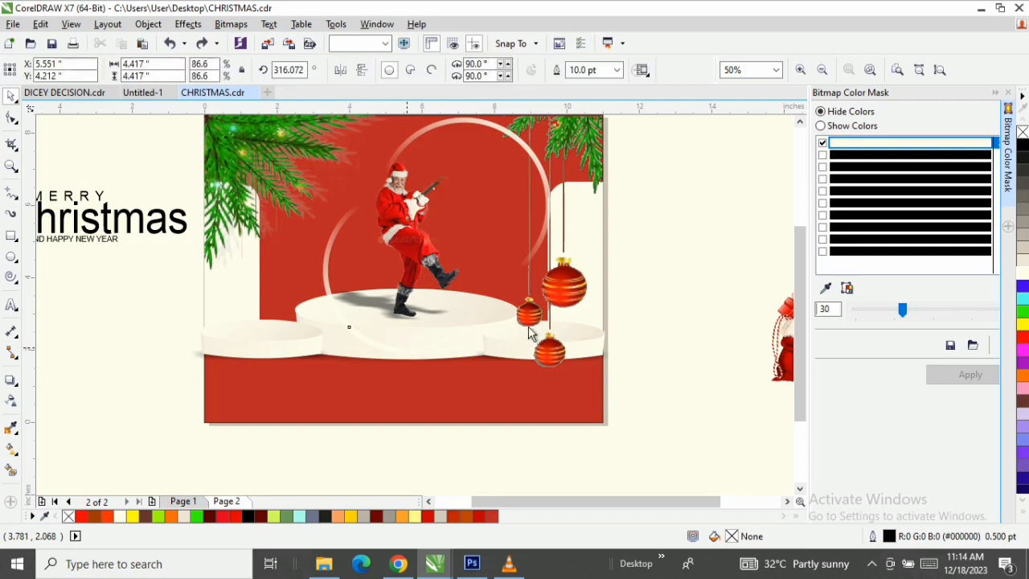
pyautogui.click(497, 312)
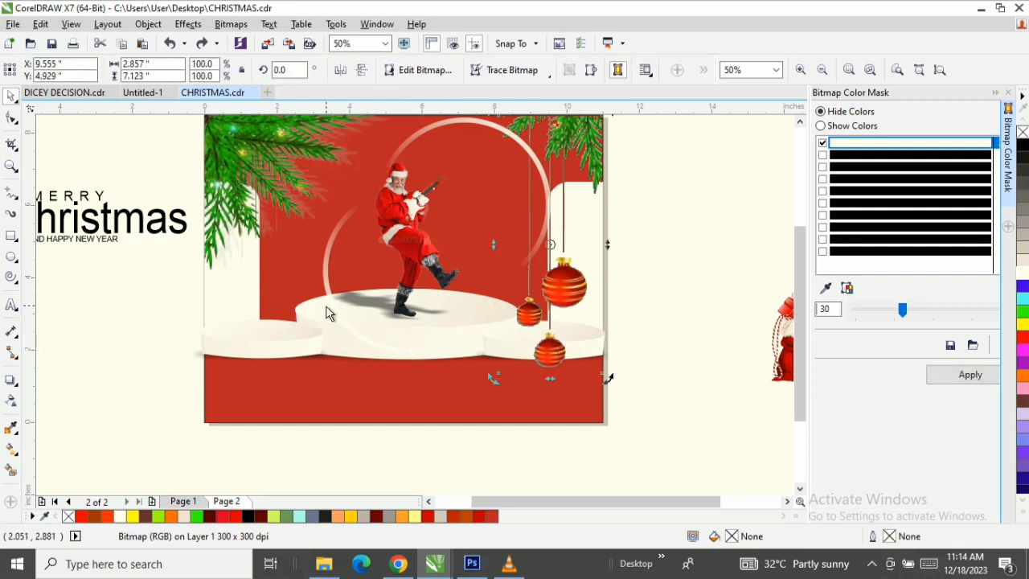
pyautogui.hotkey('shift', 'pageup')
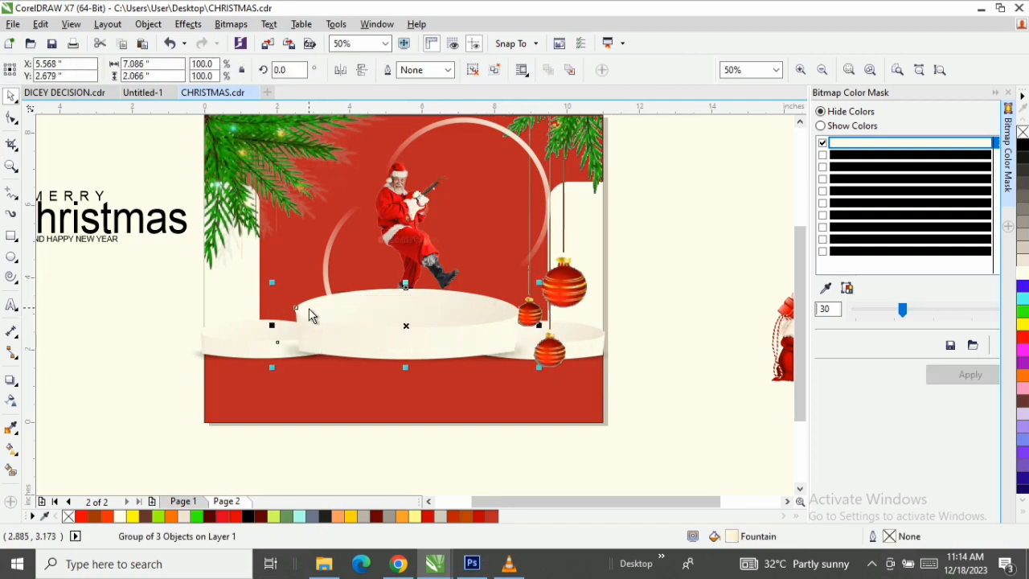
# Step: Try the lower ring at about X 7.11 and Y 4.02 inches, and undo the move
pyautogui.click(425, 271)
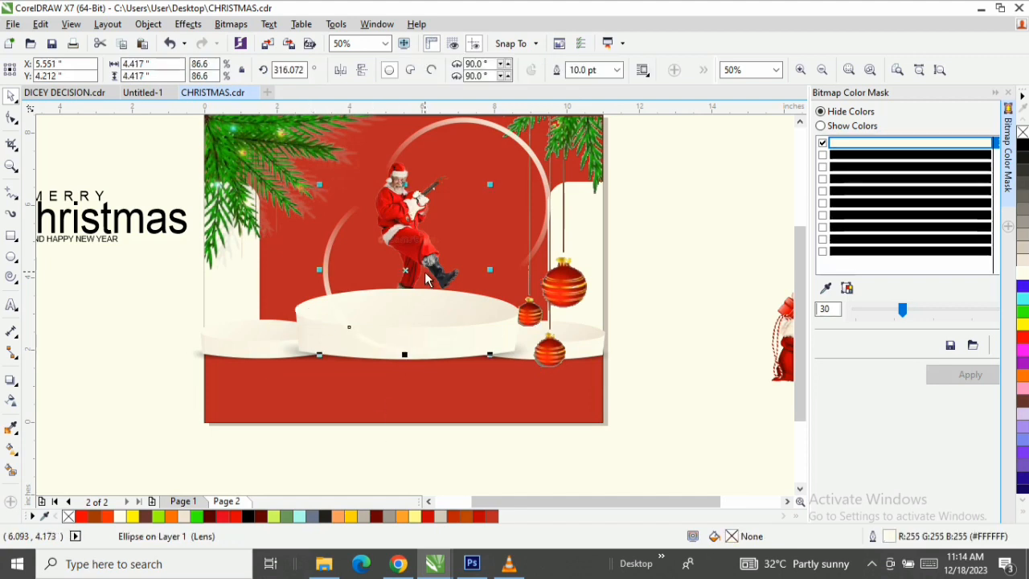
pyautogui.click(425, 272)
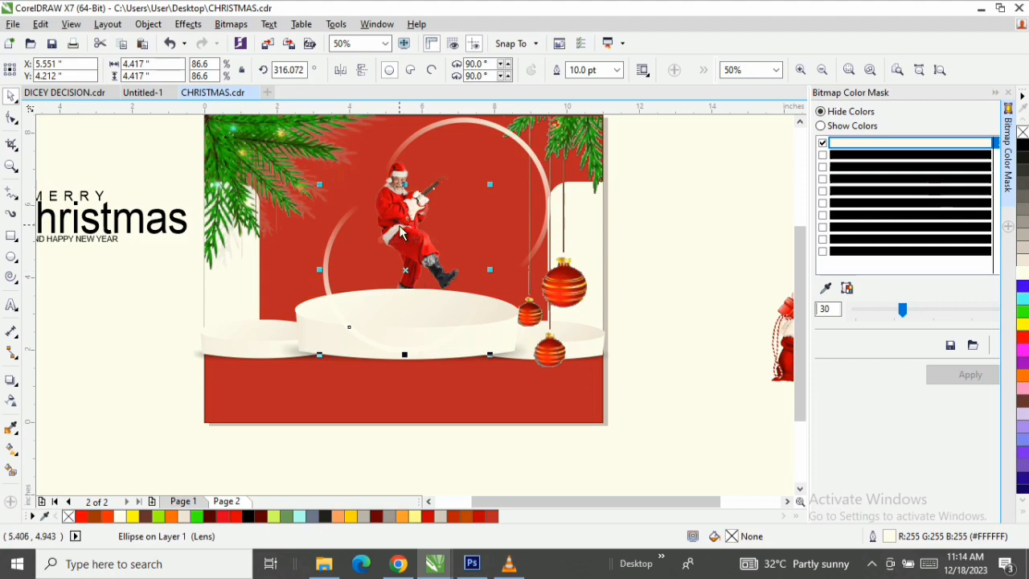
pyautogui.moveTo(398, 218); pyautogui.dragTo(455, 225)
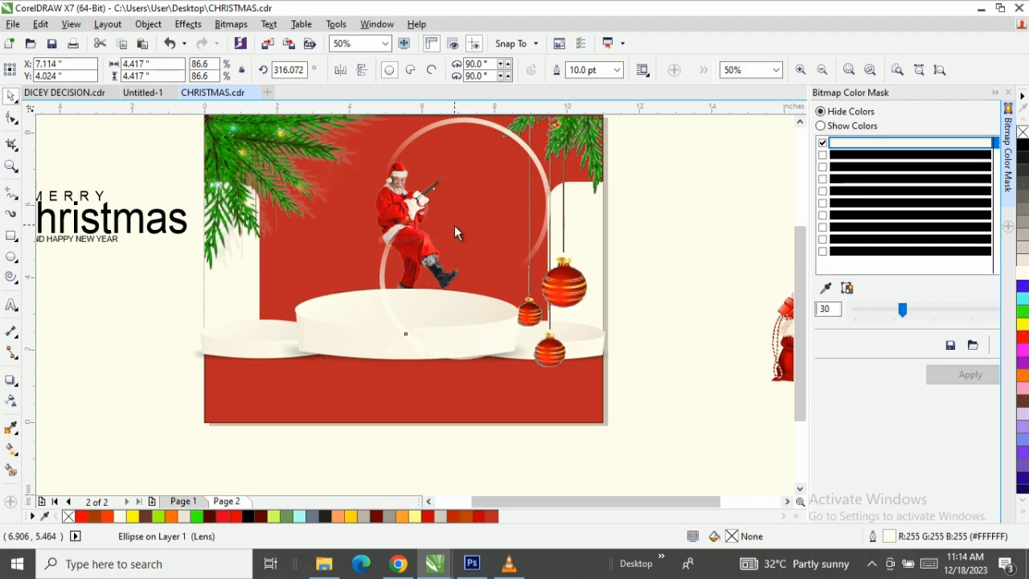
pyautogui.hotkey('ctrl', 'z')
# Step: Move the upper ring over toward the hanging ornaments and bring Santa with his shadow in front of the central podium
pyautogui.click(408, 180)
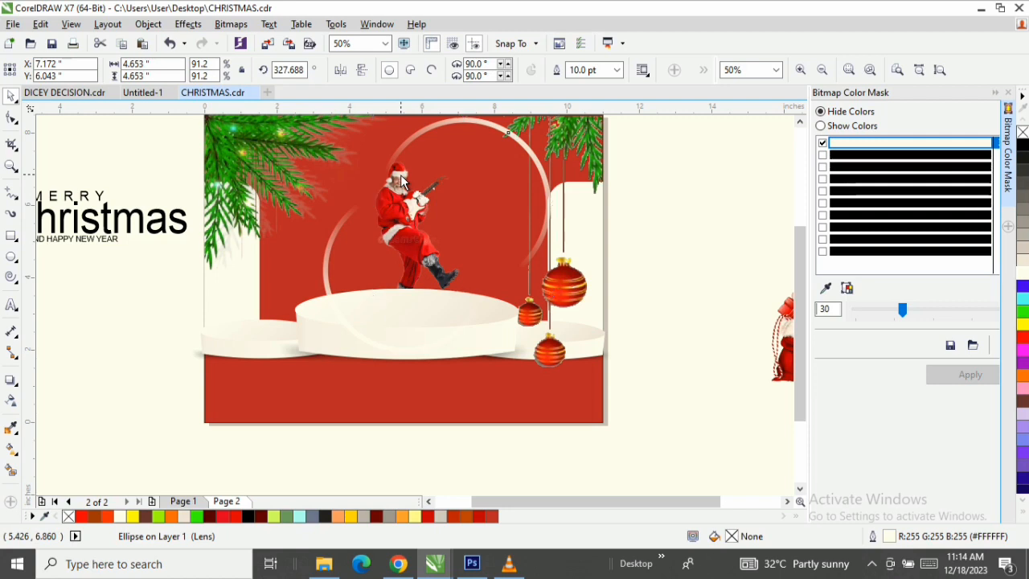
pyautogui.moveTo(401, 177); pyautogui.dragTo(525, 189)
pyautogui.click(402, 171)
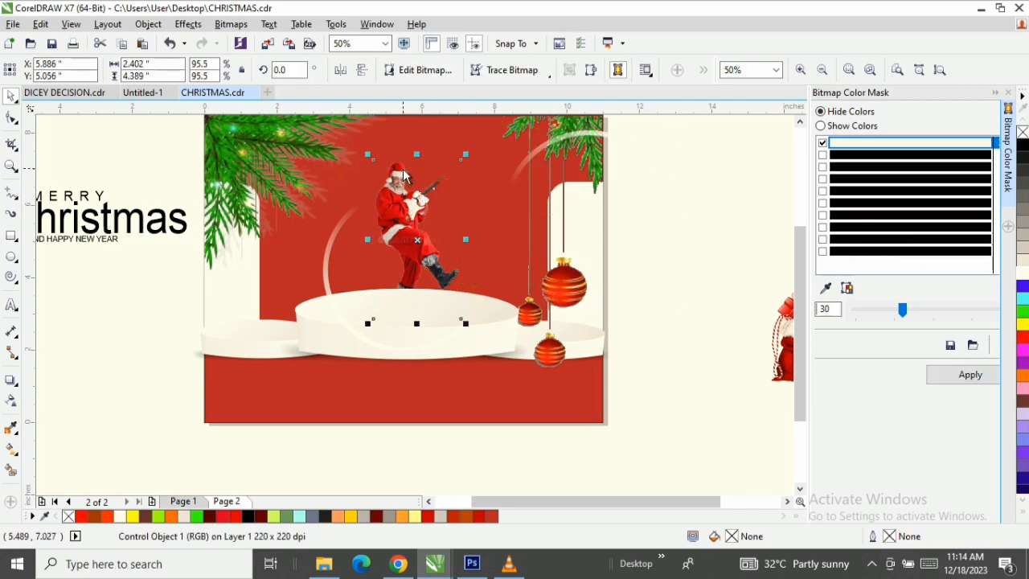
pyautogui.hotkey('shift', 'pageup')
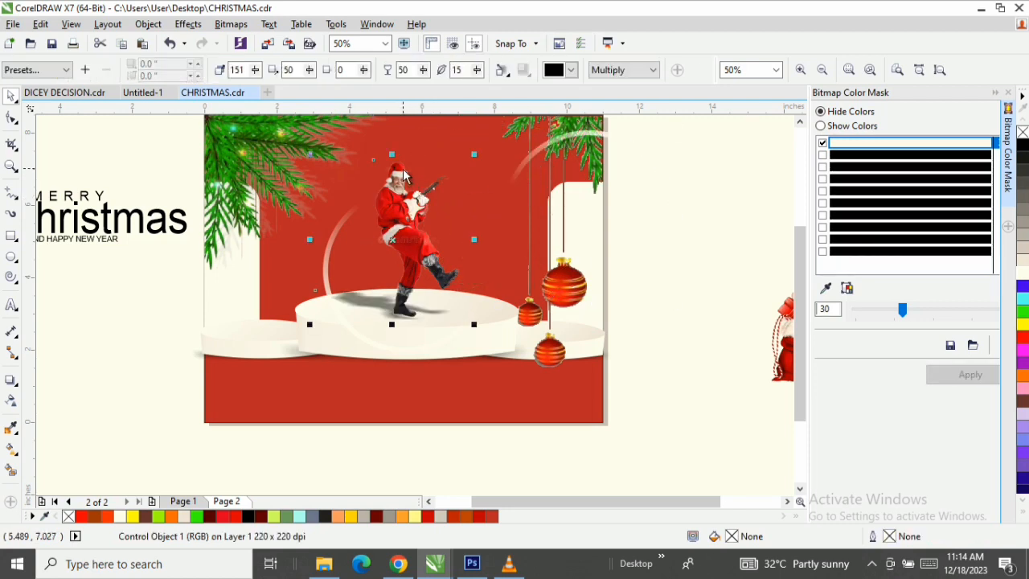
# Step: Move the lower ring up behind Santa to about X 5.68 and Y 4.95 inches
pyautogui.click(328, 280)
pyautogui.click(320, 262)
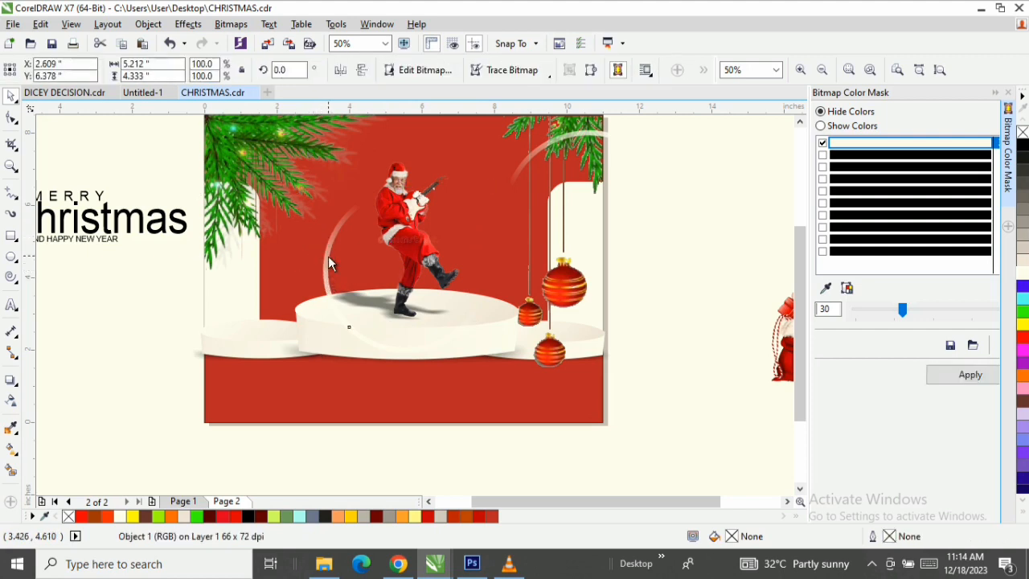
pyautogui.click(329, 255)
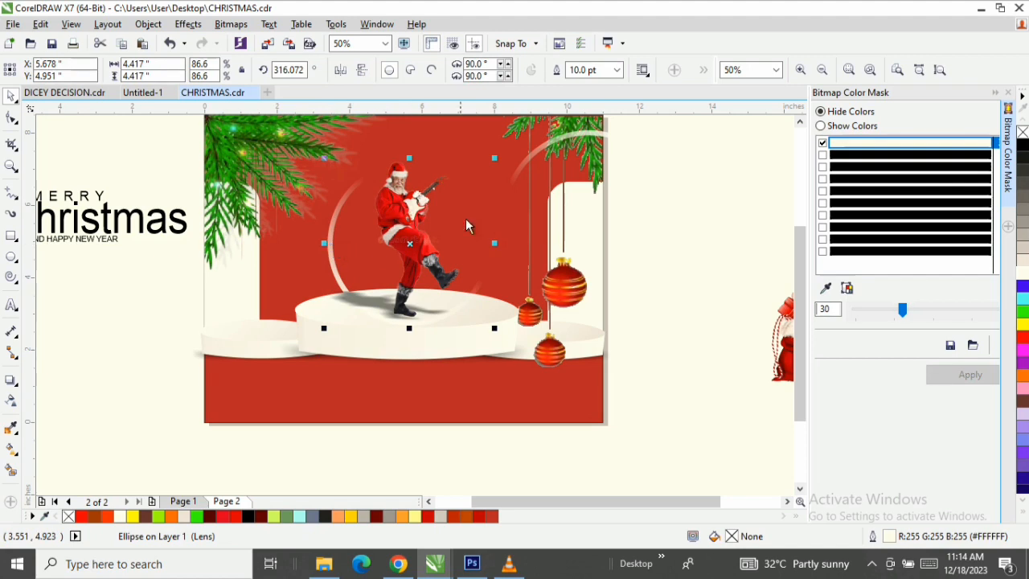
# Step: Scale the upper ring down to about 3.87 inches and place it behind Santa at about X 7.55 and Y 6.34 inches
pyautogui.click(631, 154)
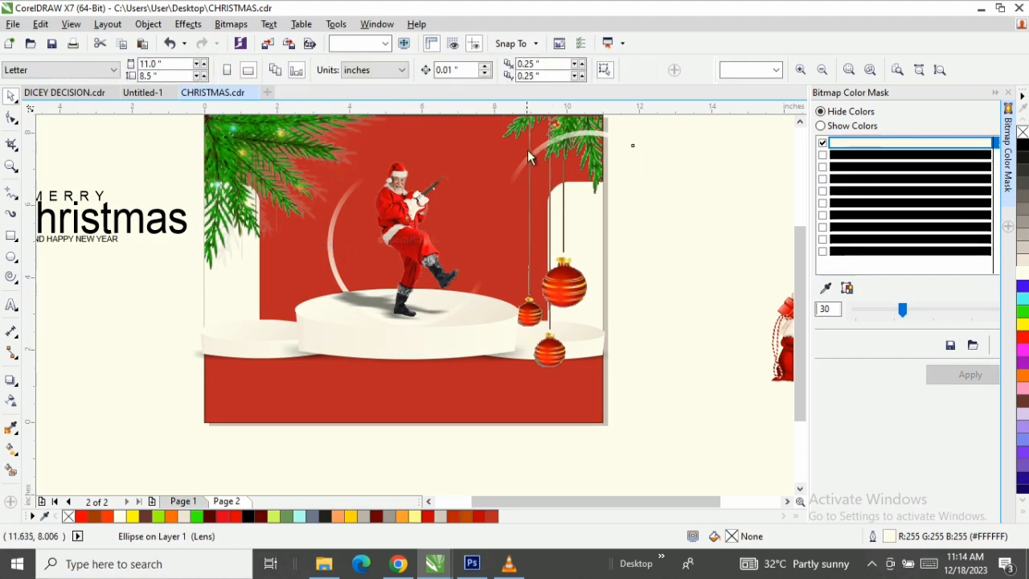
pyautogui.click(482, 151)
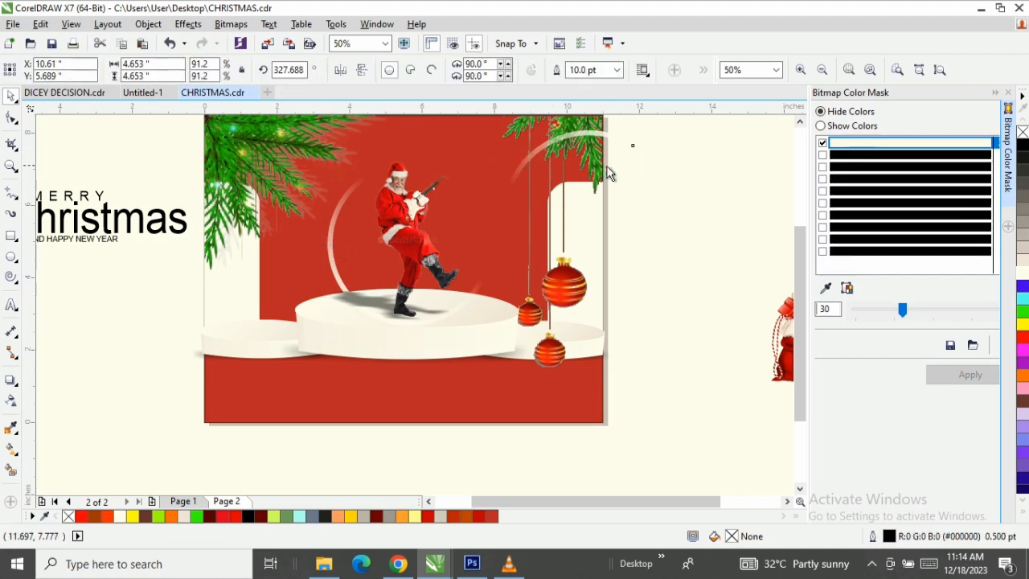
pyautogui.moveTo(632, 166); pyautogui.dragTo(505, 164)
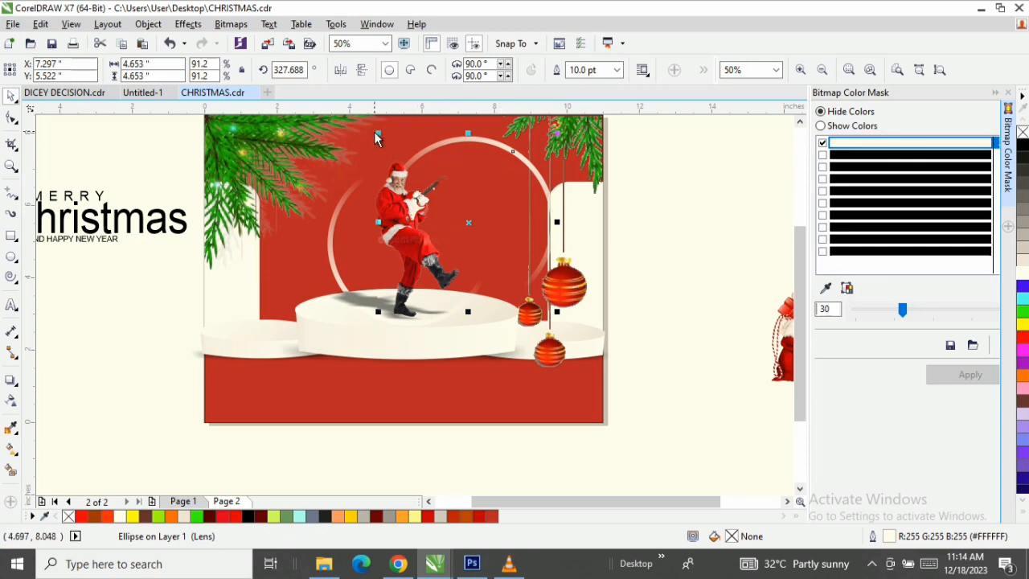
pyautogui.moveTo(380, 133); pyautogui.dragTo(390, 136)
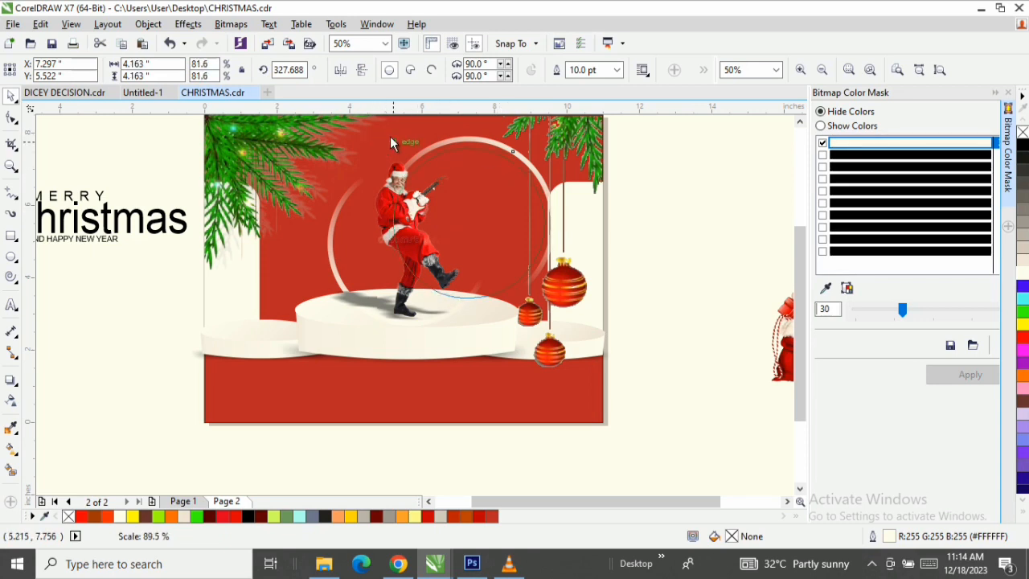
pyautogui.moveTo(469, 232); pyautogui.dragTo(483, 201)
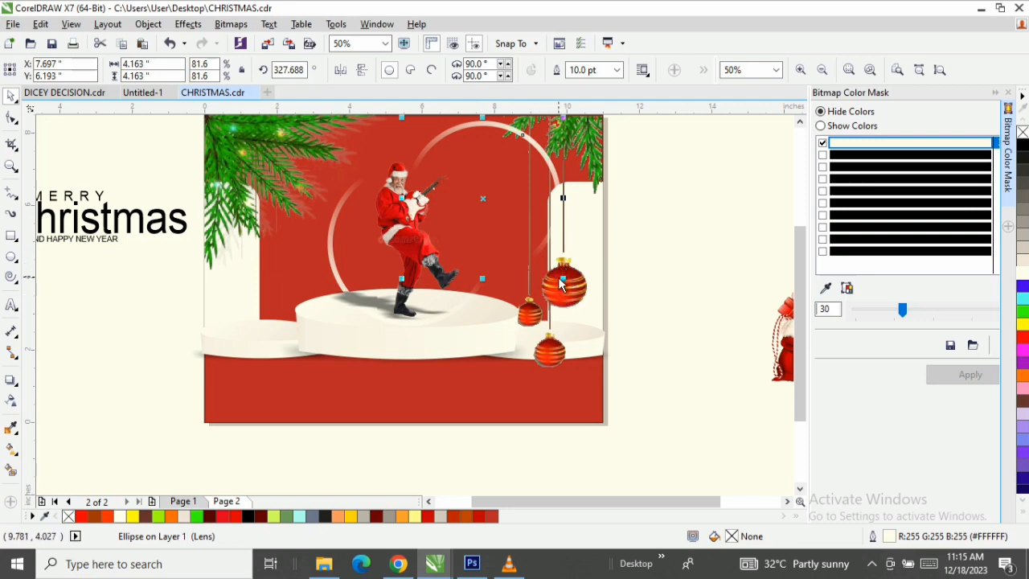
pyautogui.moveTo(569, 285); pyautogui.dragTo(546, 270)
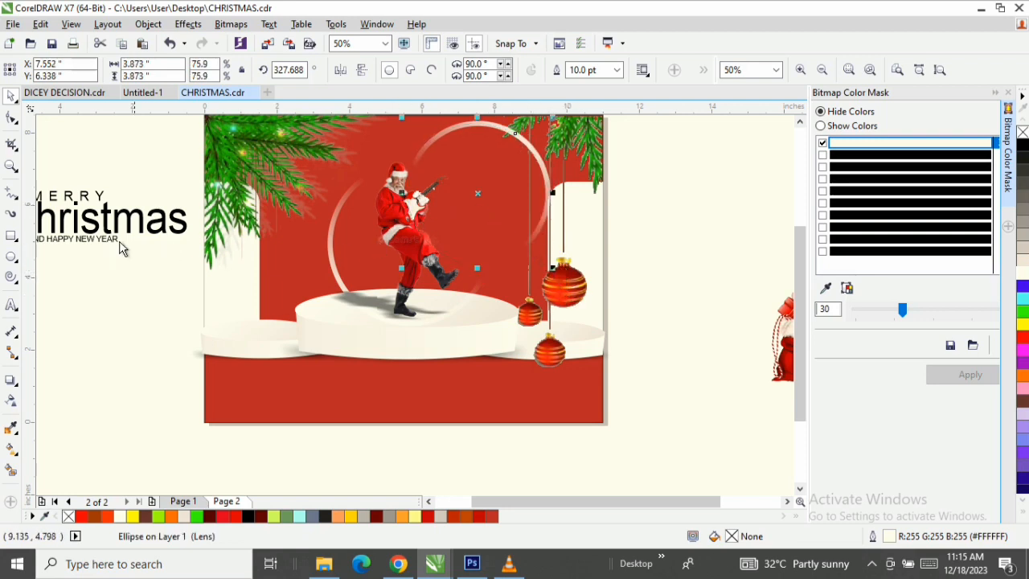
pyautogui.click(624, 275)
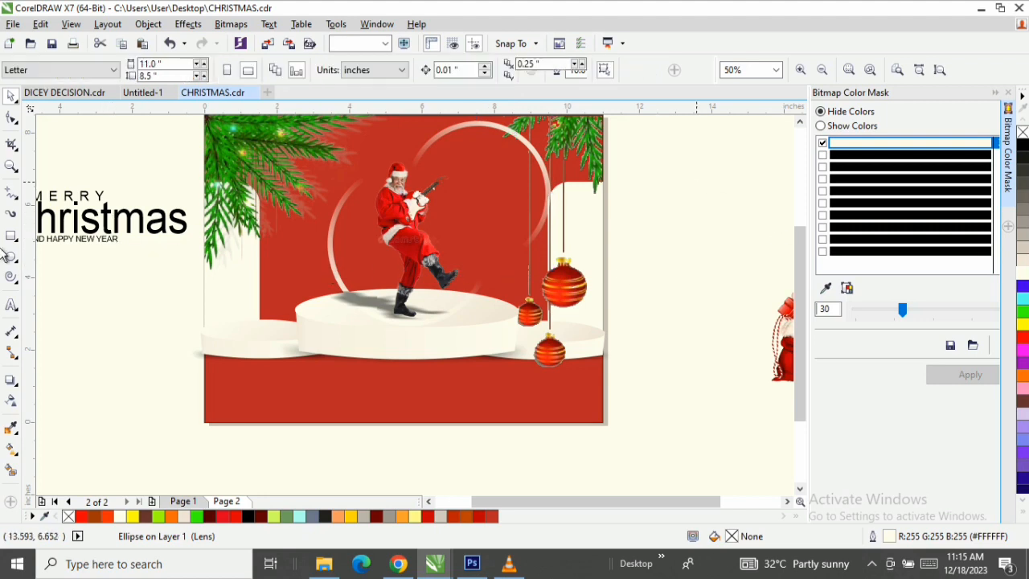
# Step: Move the MERRY, Christmas and AND HAPPY NEW YEAR texts onto the page, stacked inside the upper ring
pyautogui.click(82, 197)
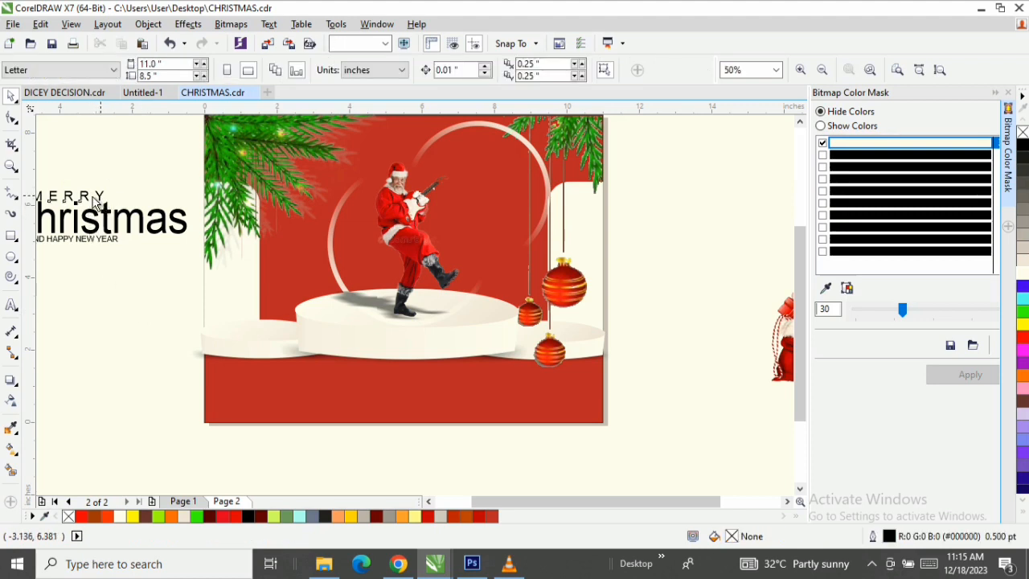
pyautogui.press('F2')
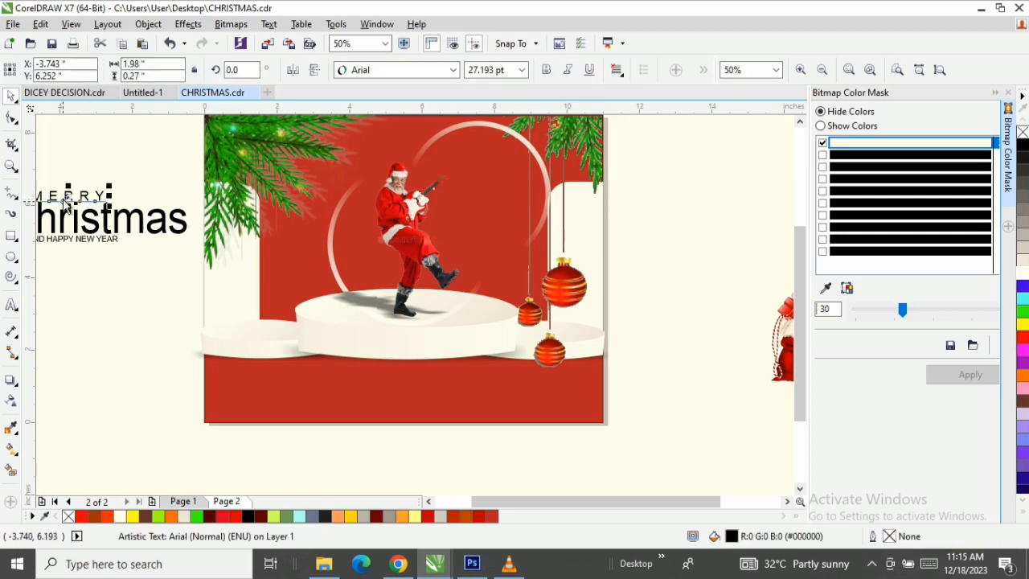
pyautogui.moveTo(71, 199); pyautogui.dragTo(492, 165)
pyautogui.moveTo(65, 221); pyautogui.dragTo(489, 199)
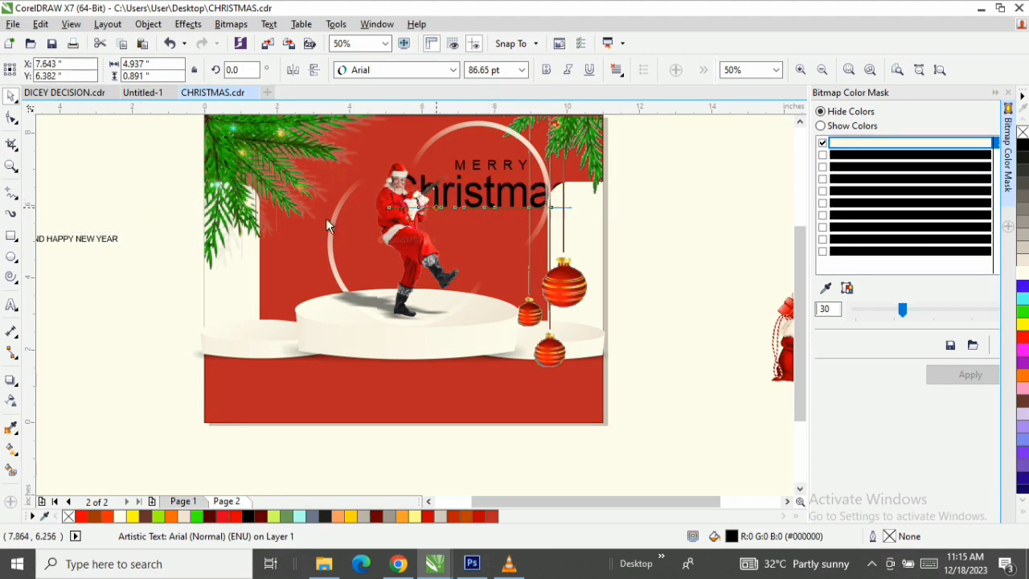
pyautogui.moveTo(91, 237); pyautogui.dragTo(519, 225)
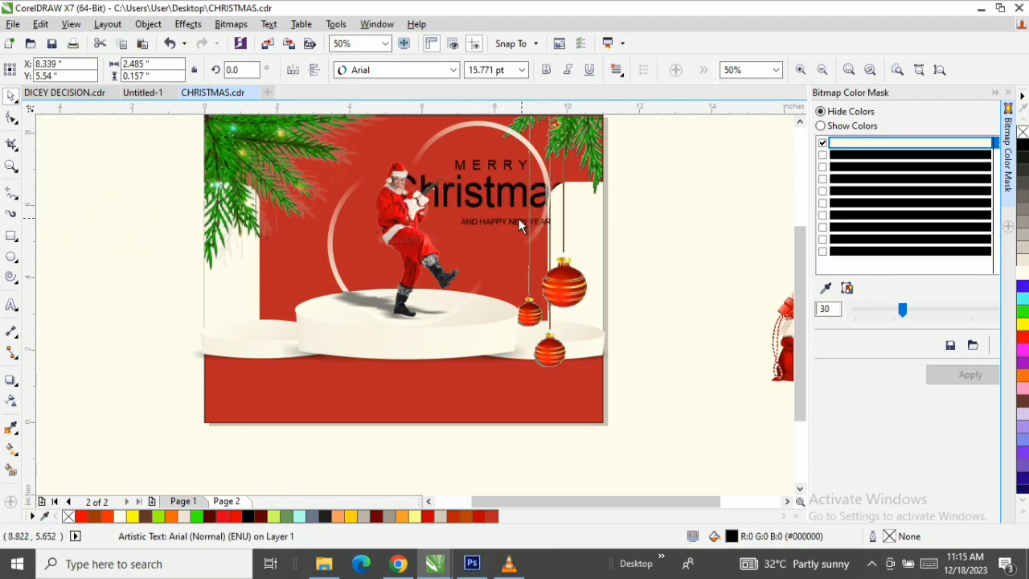
# Step: Bring the central podium to the front, and place Santa with his shadow in front of it
pyautogui.press('z')
pyautogui.moveTo(655, 135); pyautogui.dragTo(234, 267)
pyautogui.press('space')
pyautogui.scroll(-3, 372, 313)
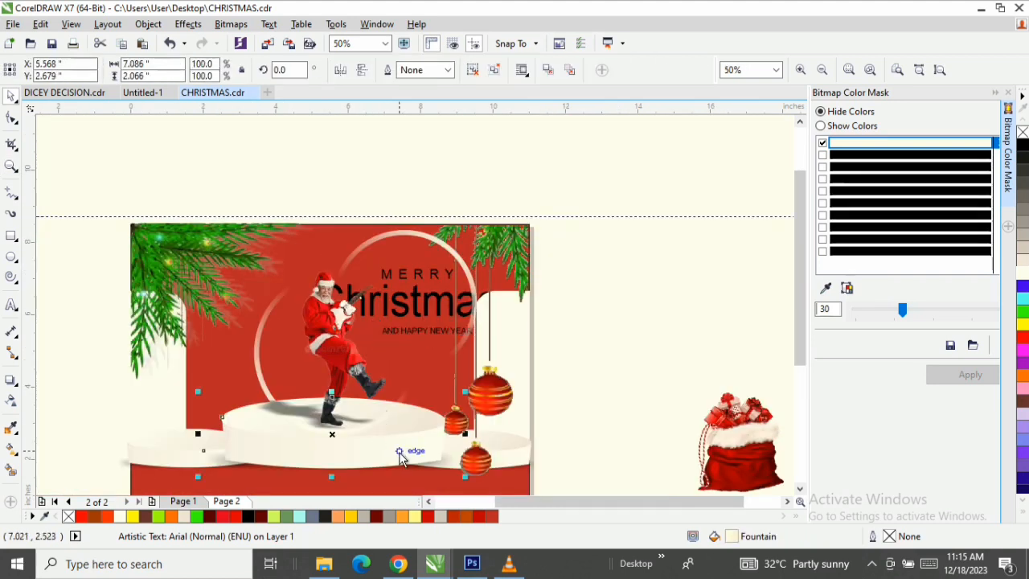
pyautogui.click(394, 430)
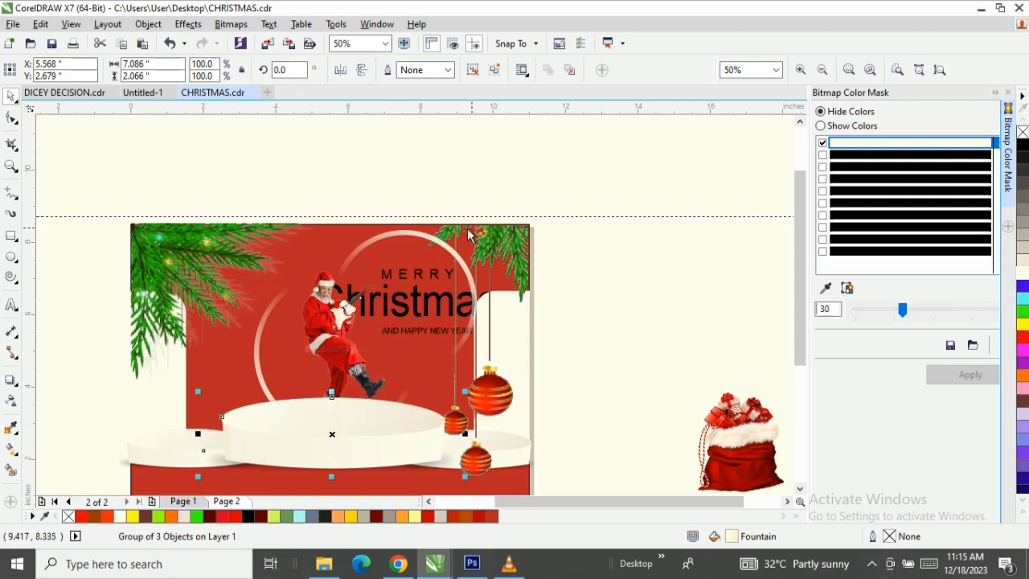
pyautogui.click(327, 286)
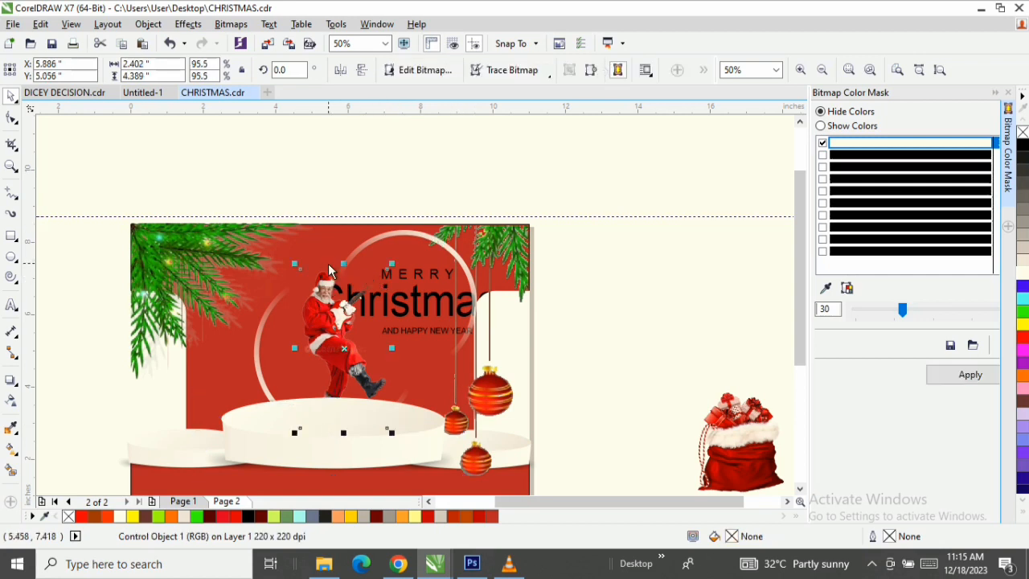
pyautogui.hotkey('shift', 'pageup')
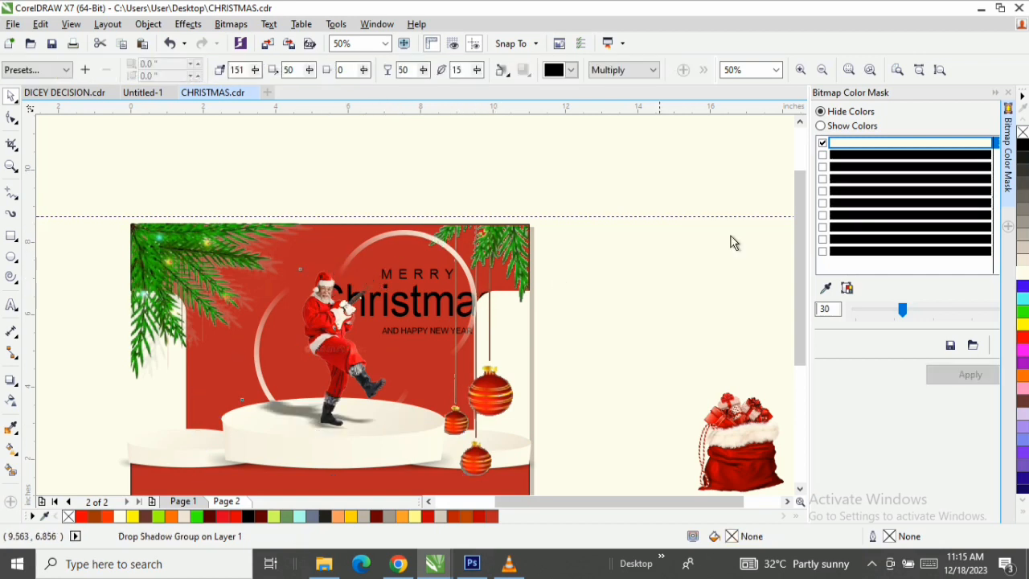
# Step: Format the MERRY text as white Bahnschrift Light, scaled down to about 19 pt
pyautogui.press('z')
pyautogui.moveTo(598, 218); pyautogui.dragTo(215, 360)
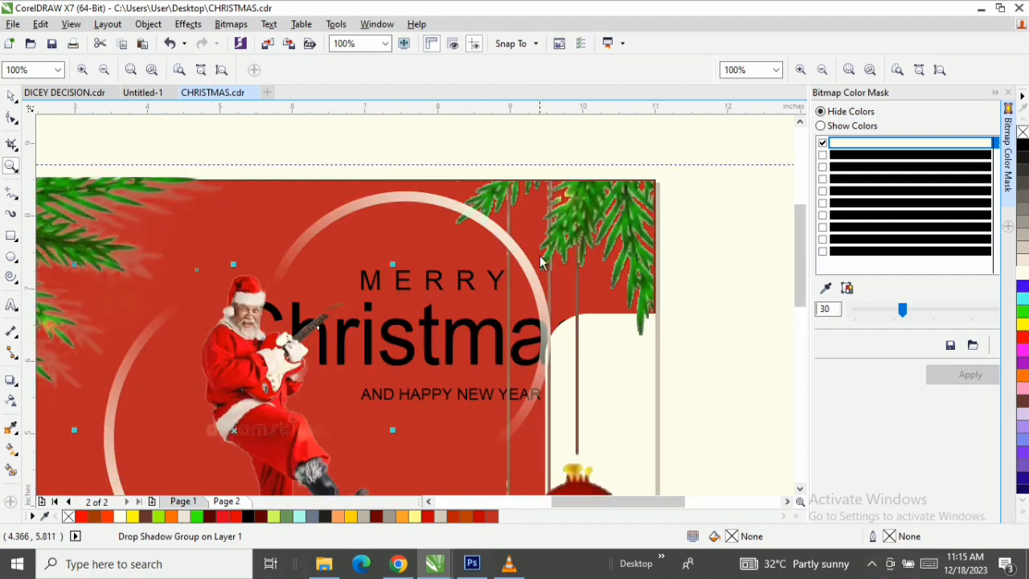
pyautogui.press('space')
pyautogui.click(448, 282)
pyautogui.click(431, 282)
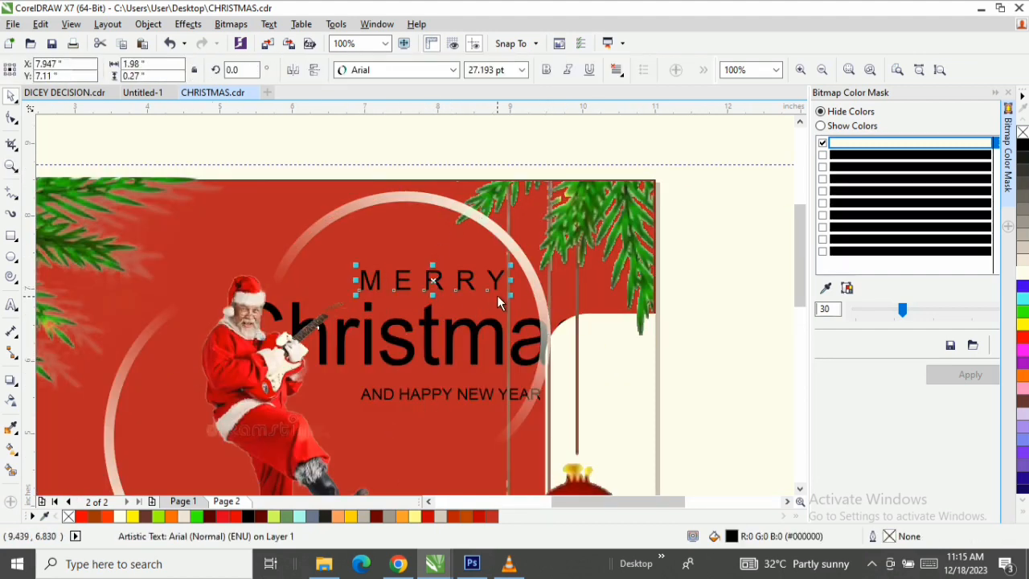
pyautogui.moveTo(511, 295); pyautogui.dragTo(487, 301)
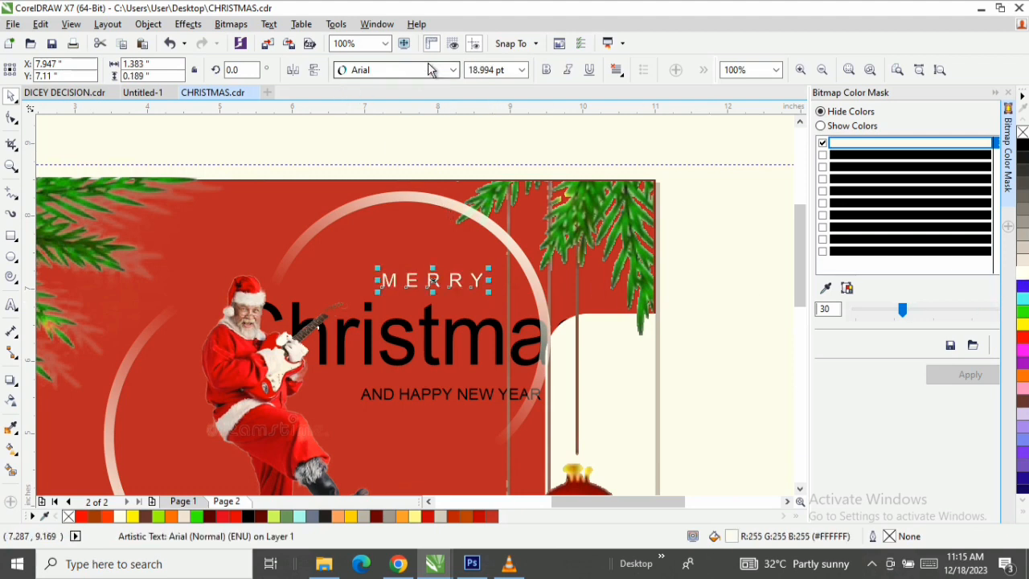
pyautogui.click(418, 70)
pyautogui.moveTo(388, 151)
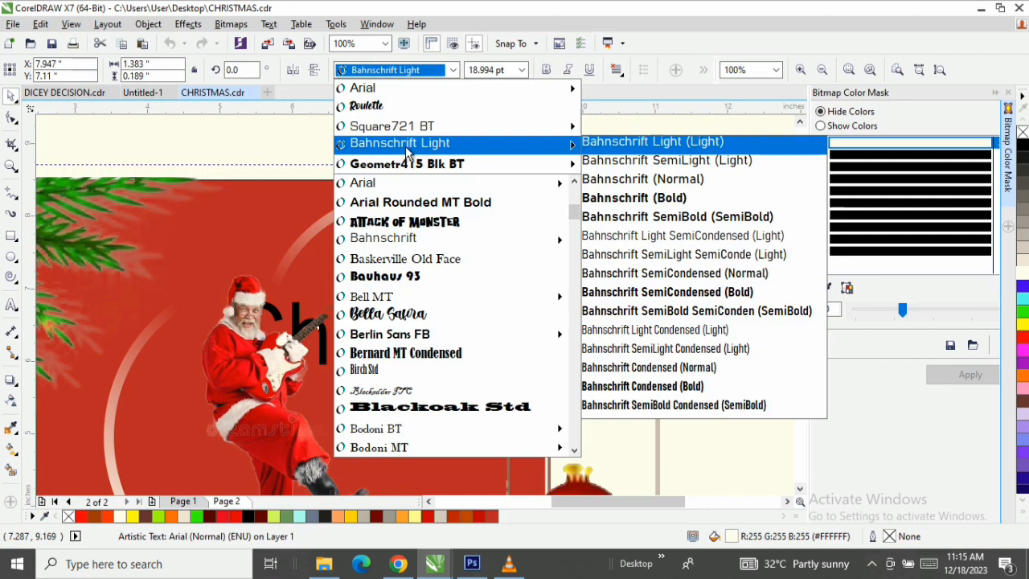
pyautogui.click(438, 147)
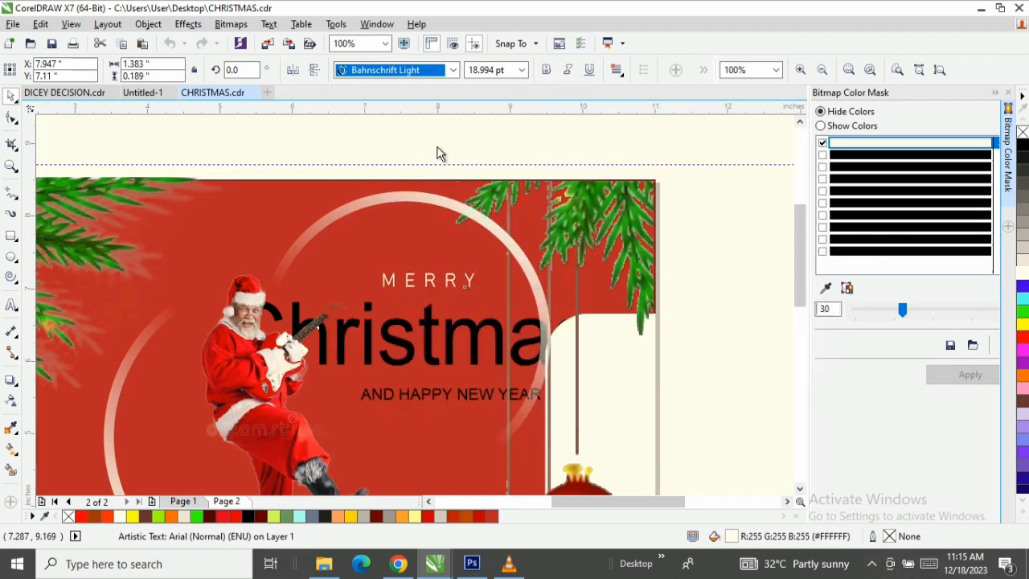
# Step: Set the Christmas text in the Roulette font and place it just below MERRY, scaled to about 67.4 pt
pyautogui.click(426, 332)
pyautogui.click(404, 337)
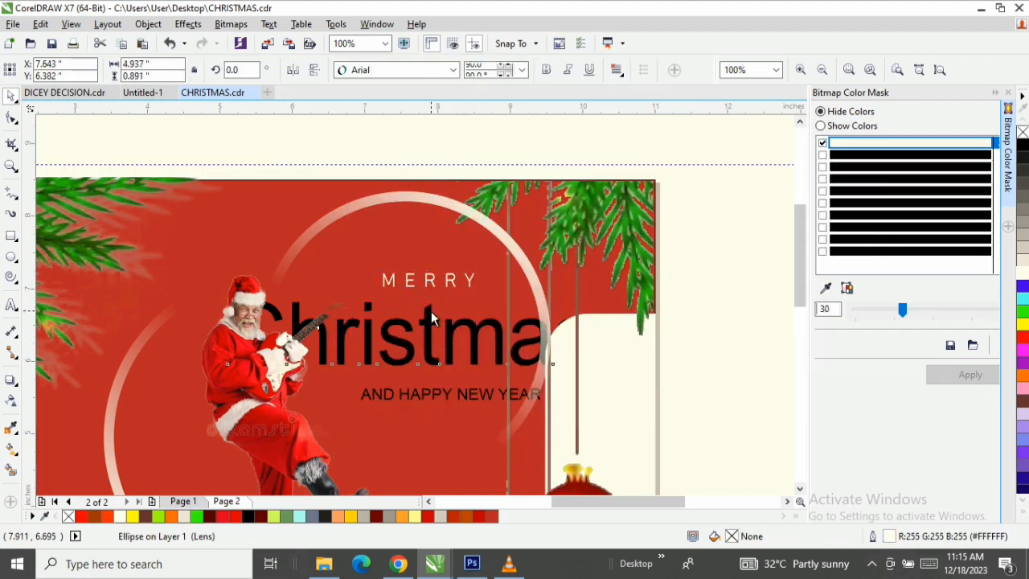
pyautogui.click(402, 70)
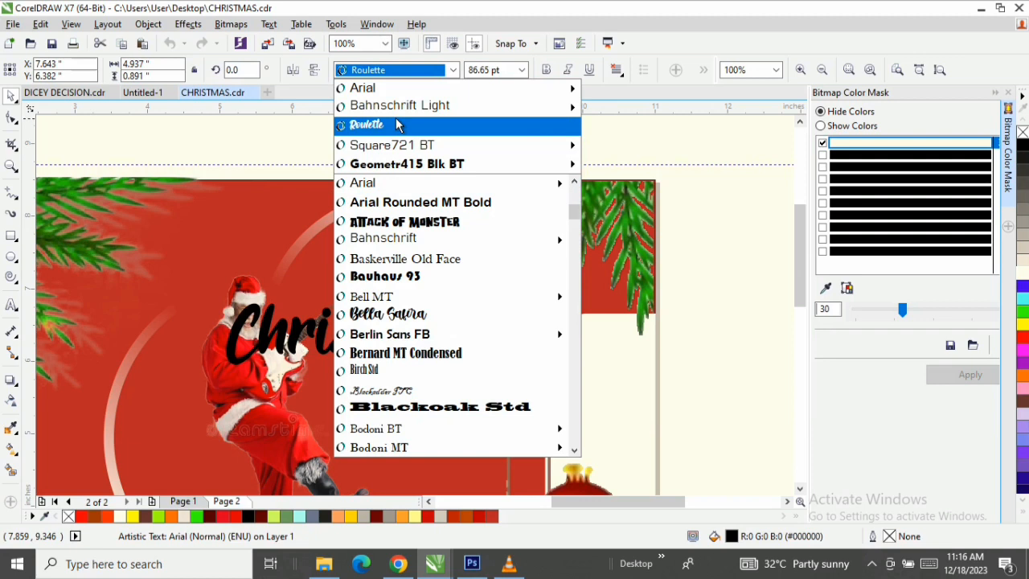
pyautogui.click(396, 124)
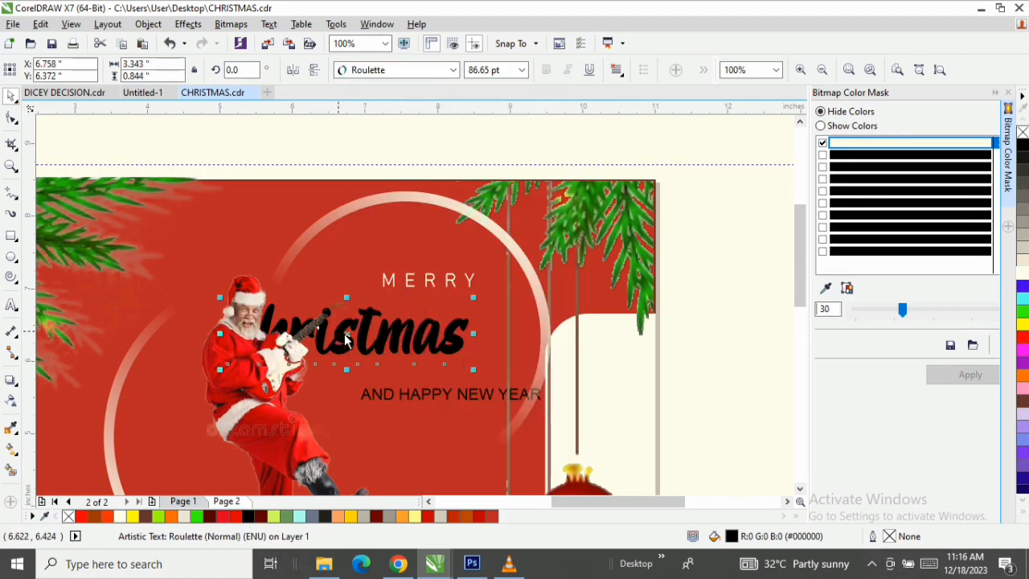
pyautogui.moveTo(345, 340); pyautogui.dragTo(426, 319)
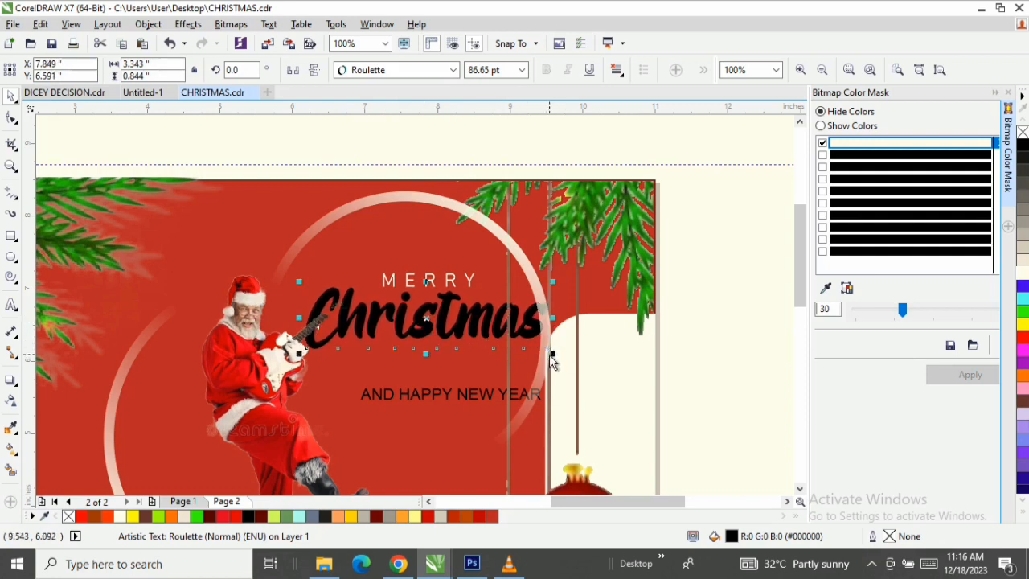
pyautogui.moveTo(551, 354); pyautogui.dragTo(523, 354)
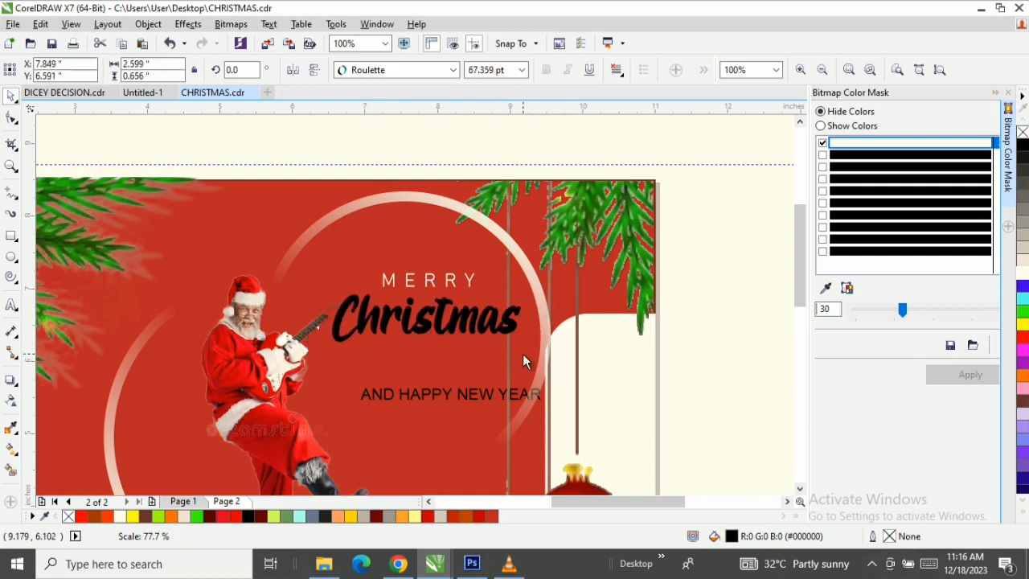
# Step: Fill the Christmas text with white and centre MERRY horizontally above it
pyautogui.click(450, 282)
pyautogui.click(461, 331)
pyautogui.click(1023, 274)
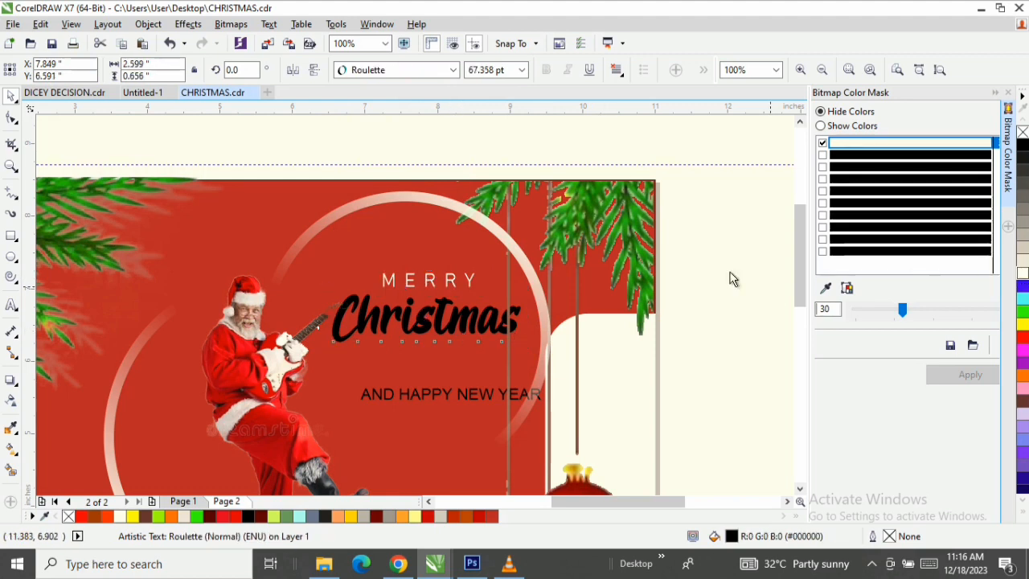
pyautogui.click(450, 283)
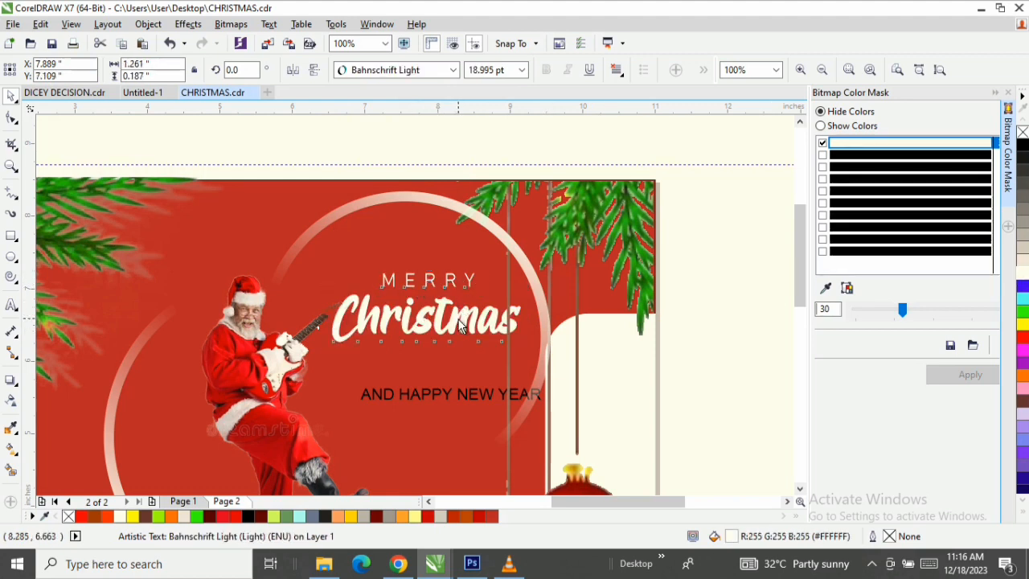
pyautogui.keyDown('shift'); pyautogui.click(461, 326); pyautogui.keyUp('shift')
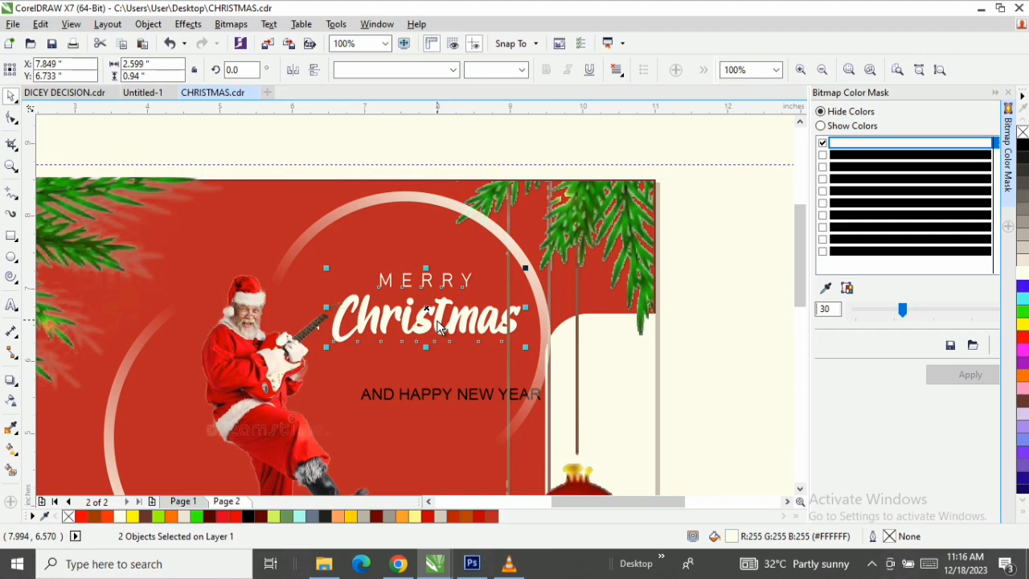
# Step: Set the outline width of both the upper and the lower ring to 8 pt
pyautogui.click(485, 226)
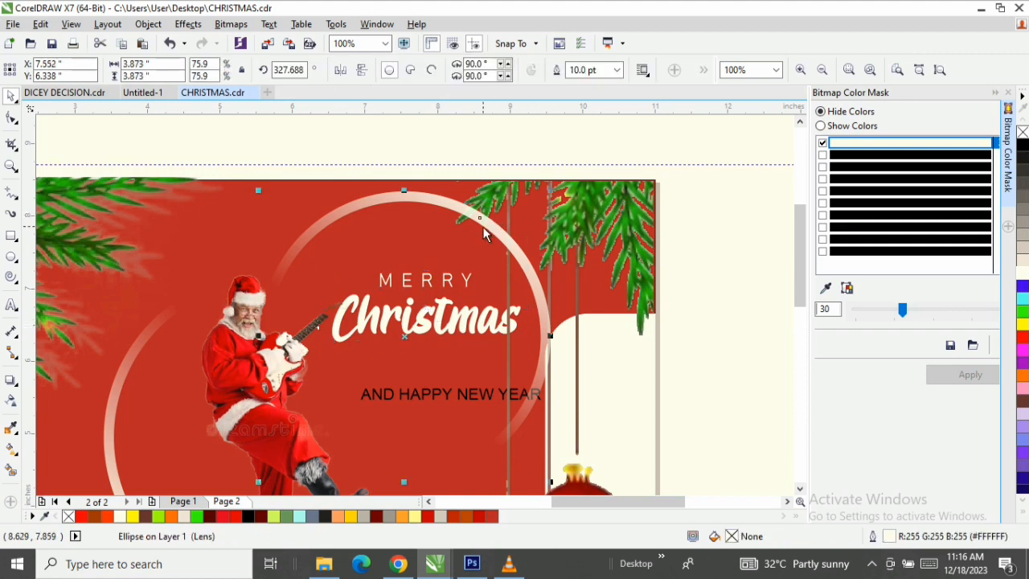
pyautogui.click(617, 70)
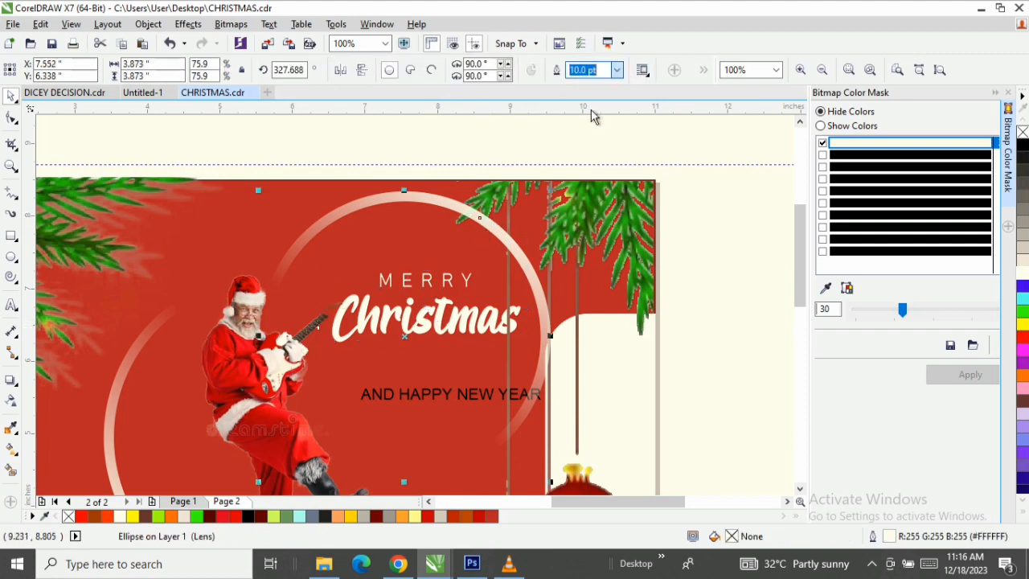
pyautogui.click(578, 187)
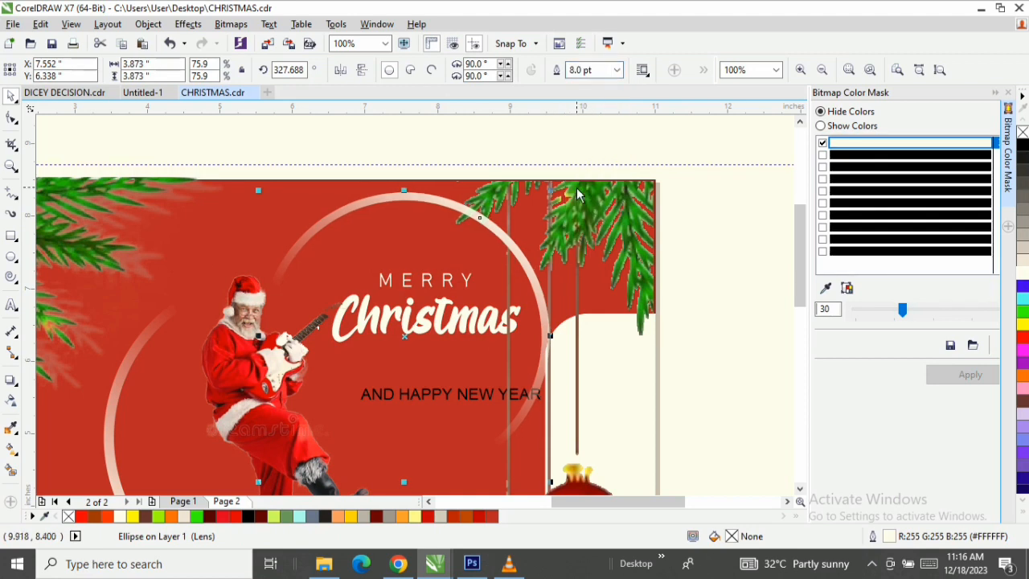
pyautogui.click(121, 378)
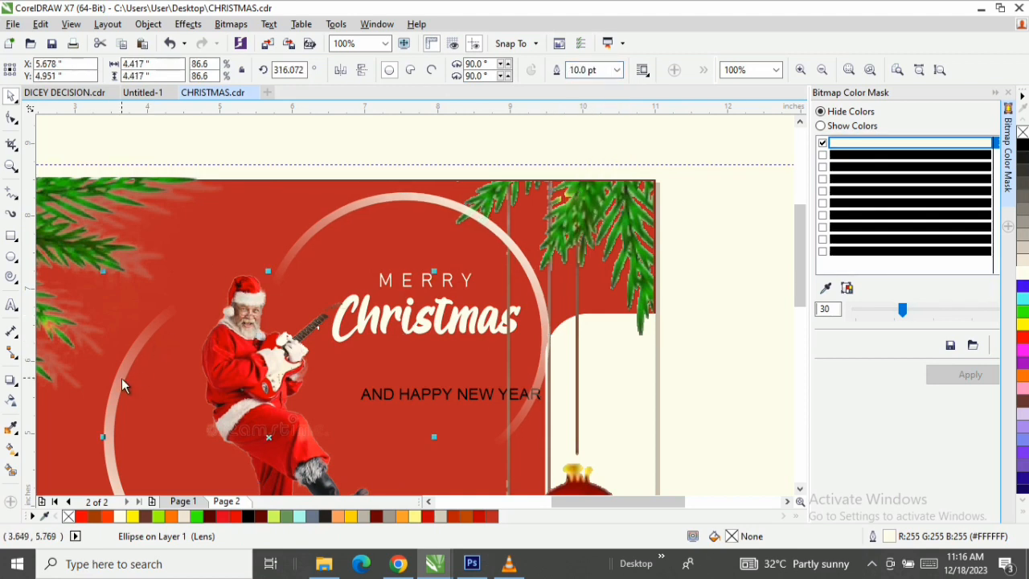
pyautogui.click(617, 70)
pyautogui.click(581, 186)
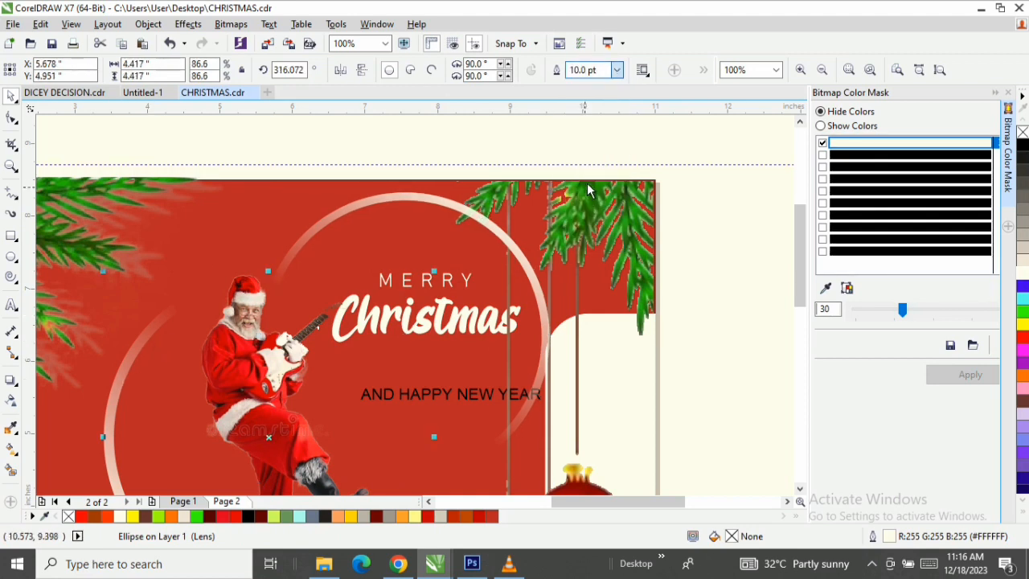
# Step: Change the font of the AND HAPPY NEW YEAR text to Bahnschrift Light
pyautogui.click(446, 392)
pyautogui.click(480, 386)
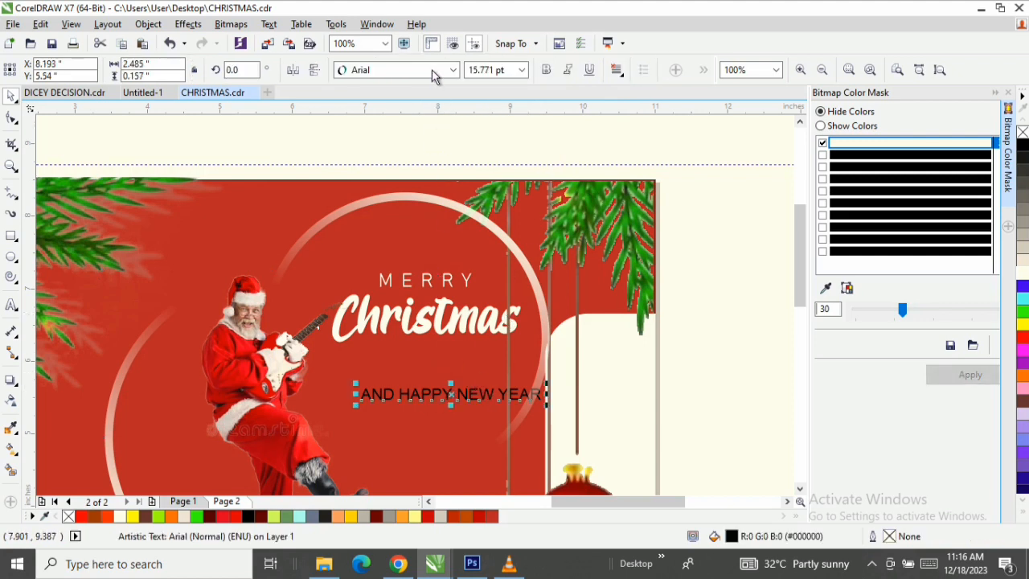
pyautogui.click(432, 70)
pyautogui.moveTo(482, 124)
pyautogui.click(676, 124)
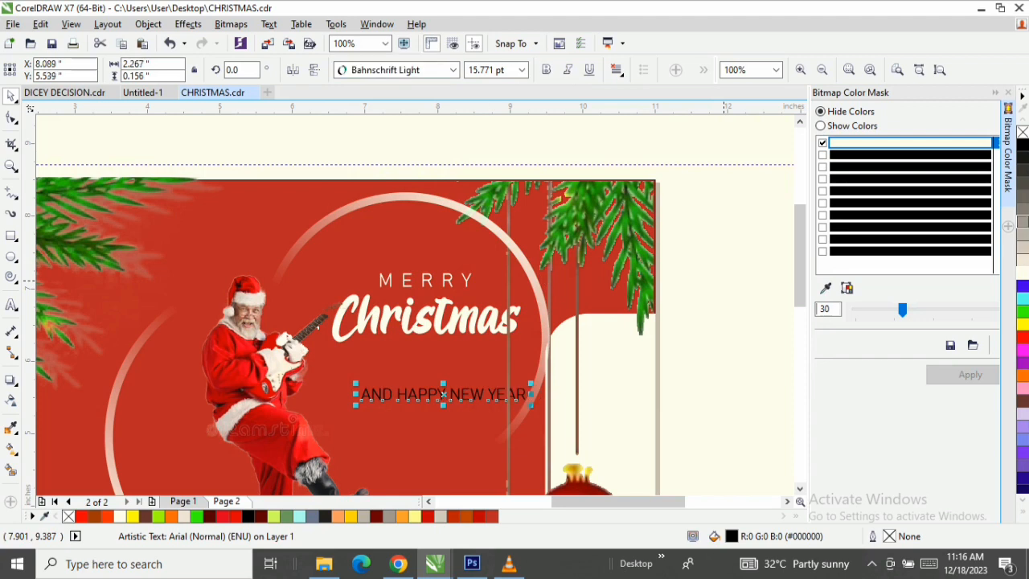
# Step: Fill the AND HAPPY NEW YEAR text with white and place it just below the Christmas text
pyautogui.click(1026, 285)
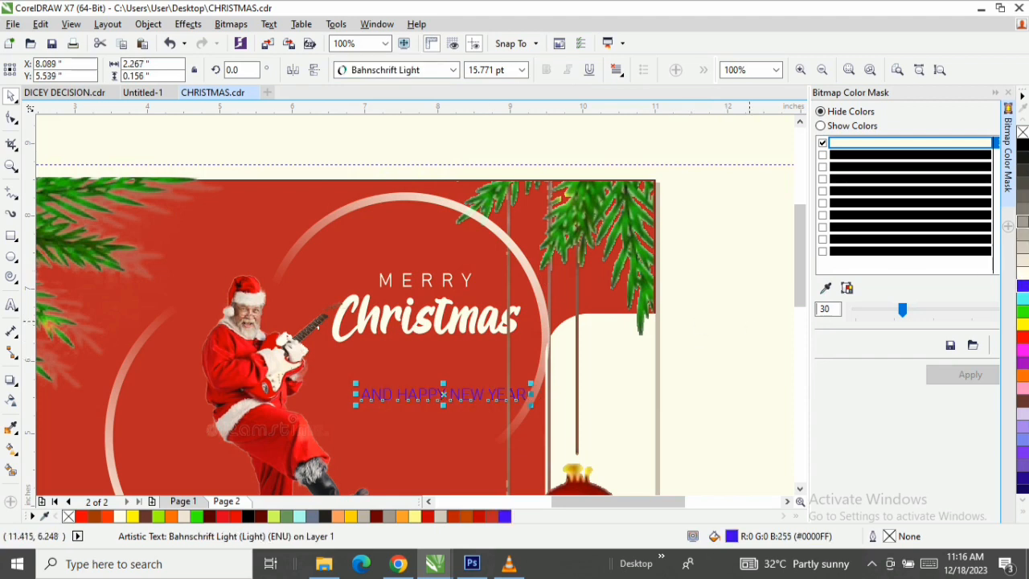
pyautogui.click(1021, 276)
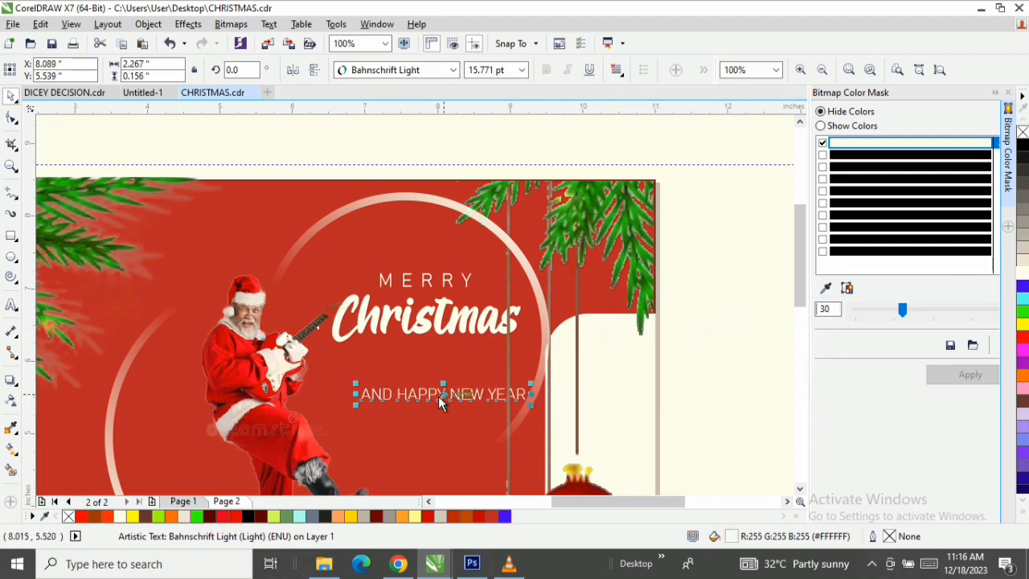
pyautogui.moveTo(421, 385); pyautogui.dragTo(422, 357)
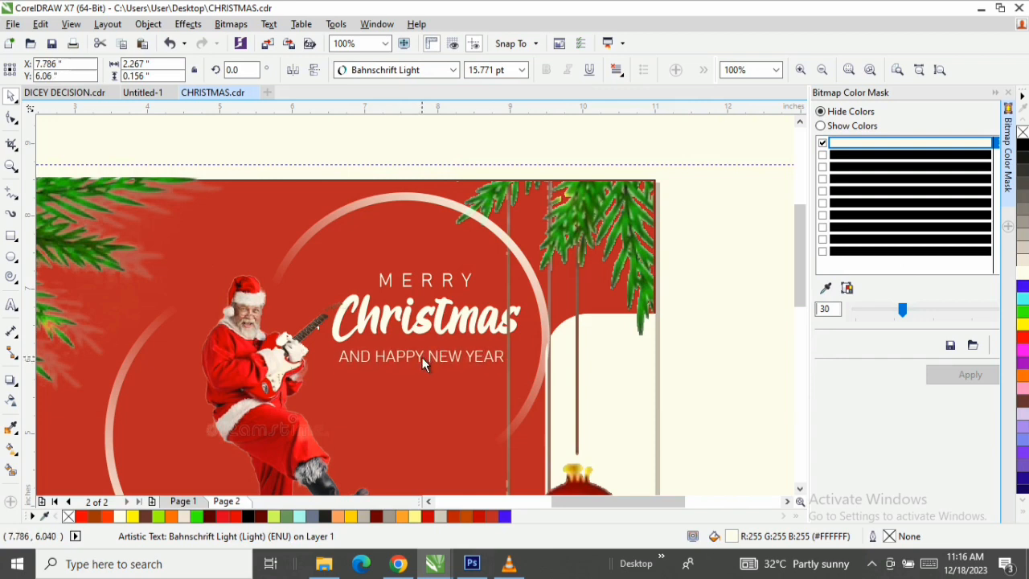
pyautogui.keyDown('shift'); pyautogui.click(481, 326); pyautogui.keyUp('shift')
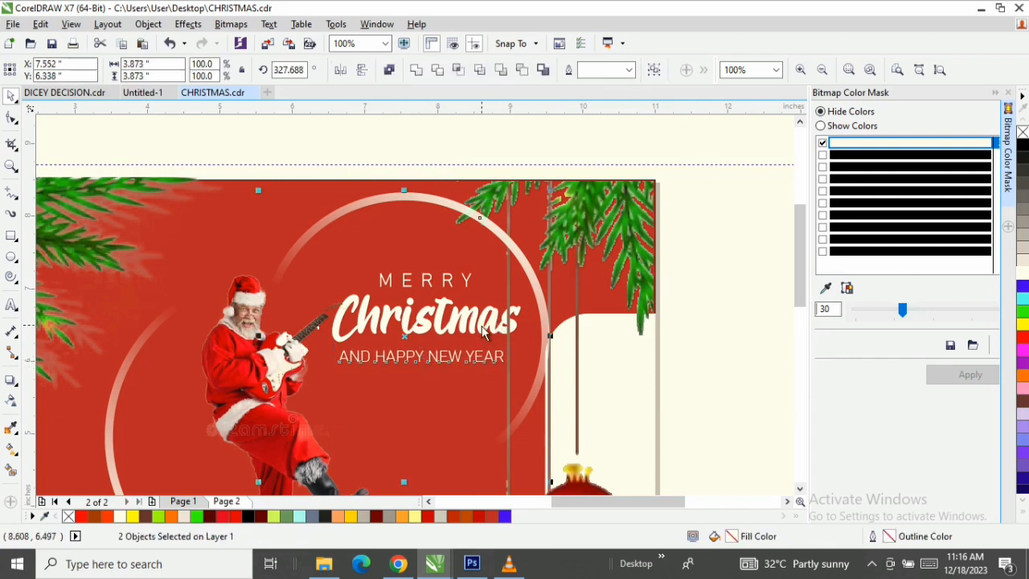
pyautogui.press('c')
pyautogui.hotkey('ctrl', 'z')
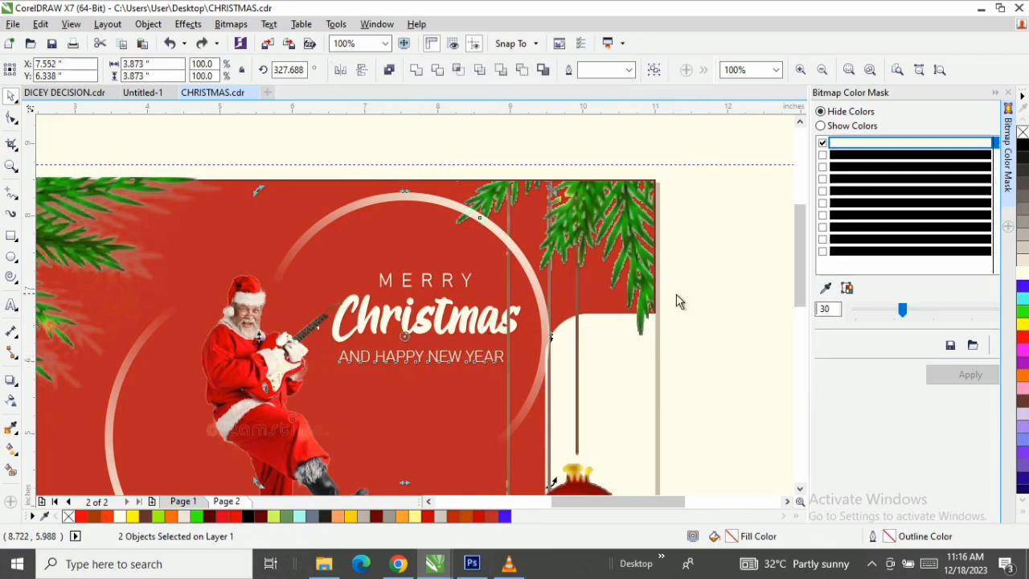
pyautogui.click(698, 293)
pyautogui.doubleClick(485, 357)
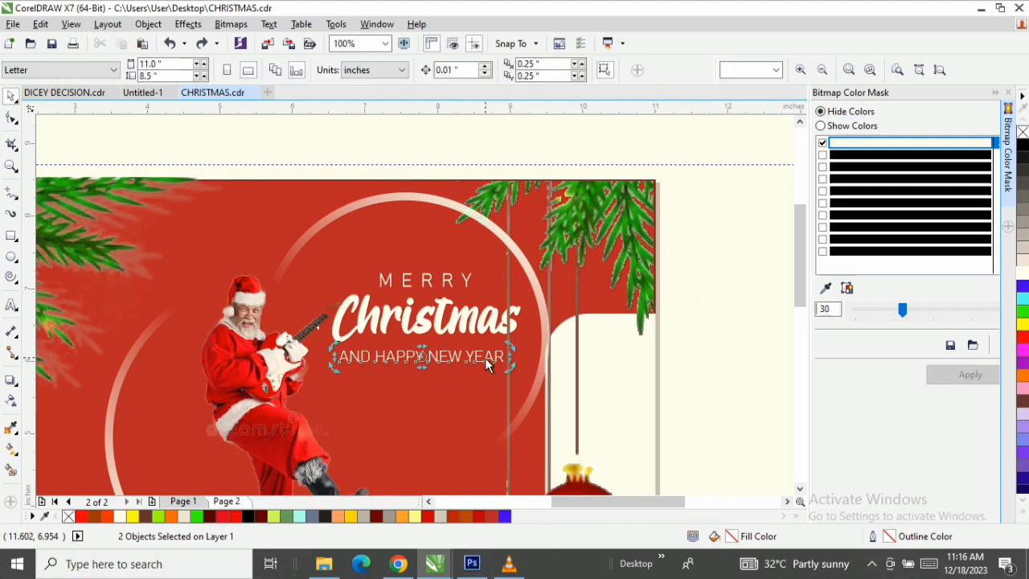
# Step: Scale the AND HAPPY NEW YEAR text to about 13.3 pt and centre it horizontally with MERRY and Christmas
pyautogui.click(425, 354)
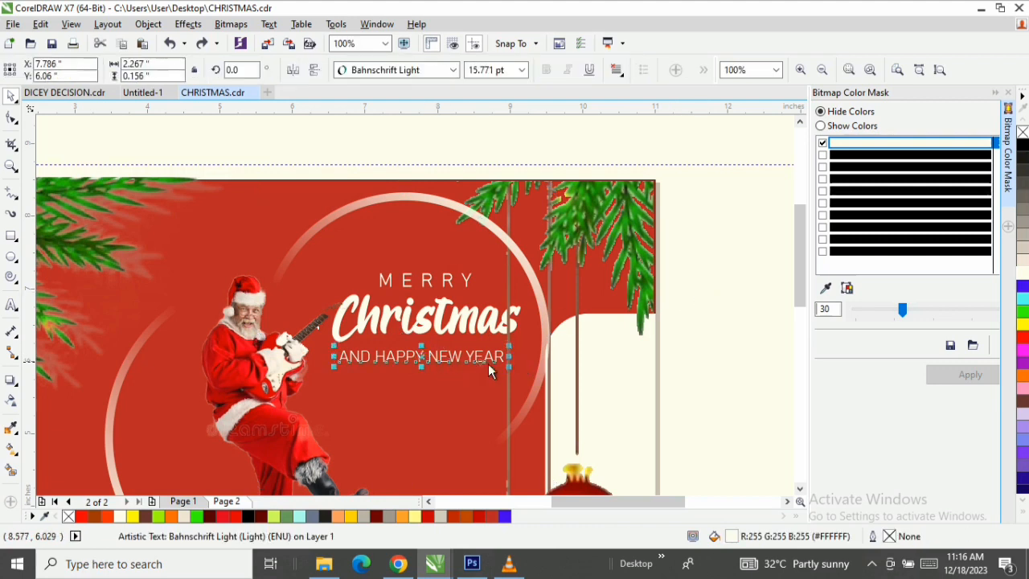
pyautogui.moveTo(511, 367); pyautogui.dragTo(498, 366)
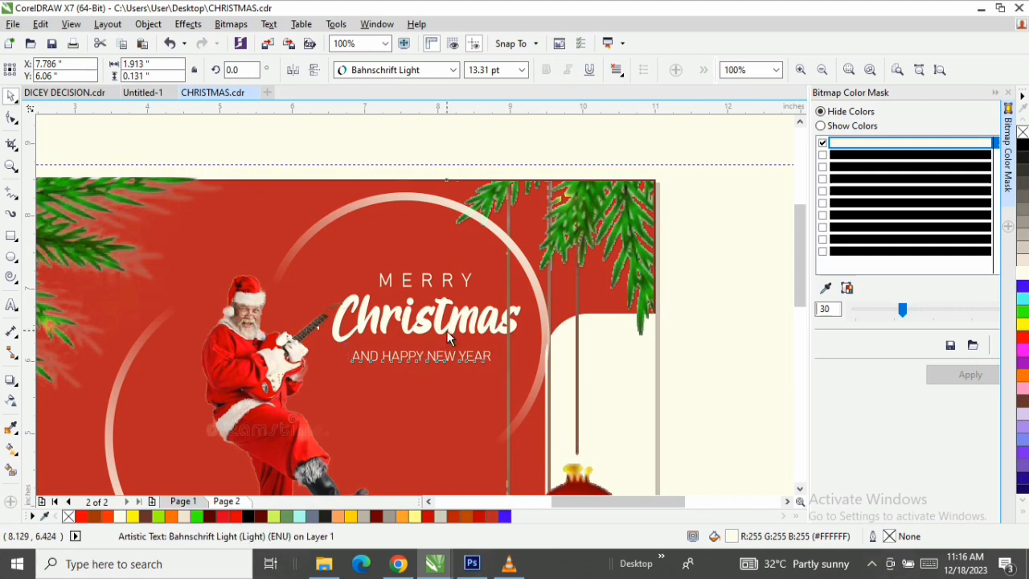
pyautogui.keyDown('shift'); pyautogui.click(470, 338); pyautogui.keyUp('shift')
pyautogui.click(691, 155)
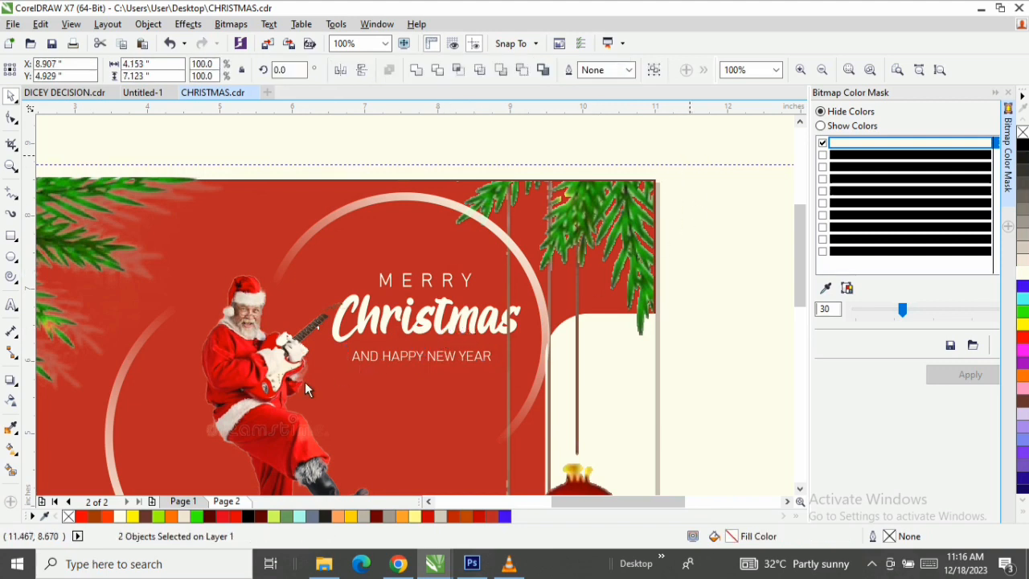
pyautogui.click(337, 369)
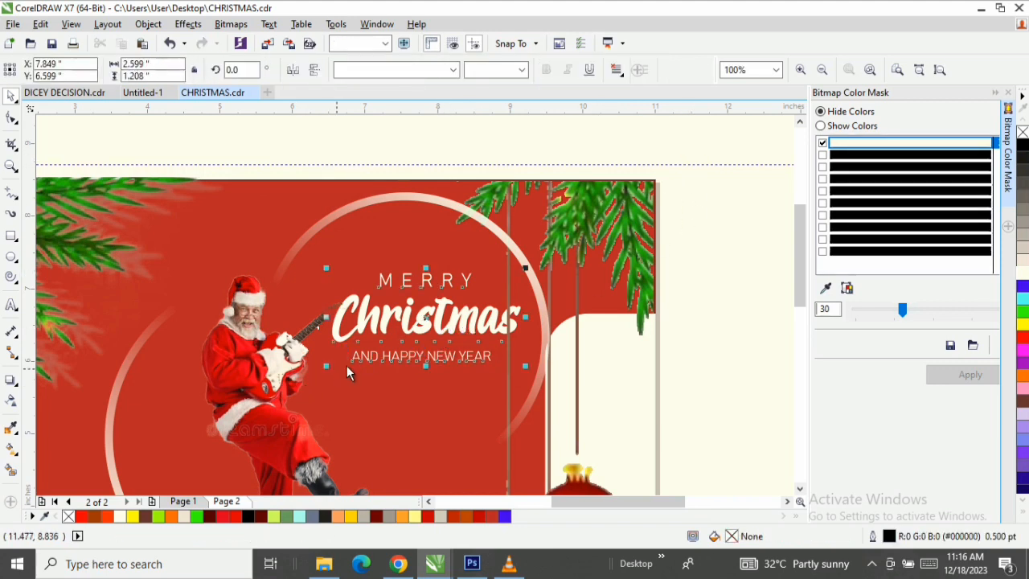
pyautogui.press('c')
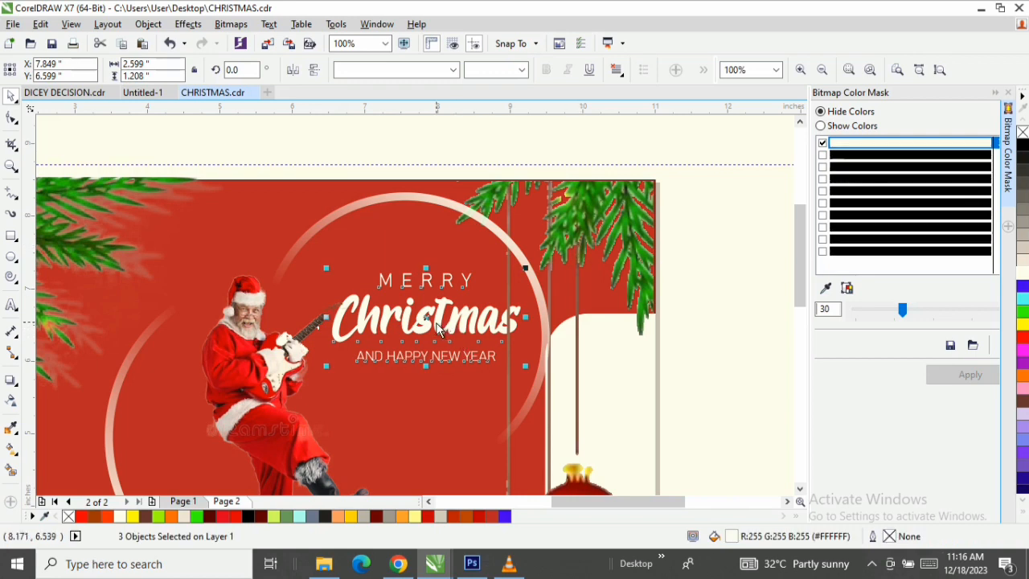
# Step: Shift the three greeting lines together slightly up and towards Santa, and check the whole page in full-screen preview
pyautogui.moveTo(426, 328); pyautogui.dragTo(422, 319)
pyautogui.press('z')
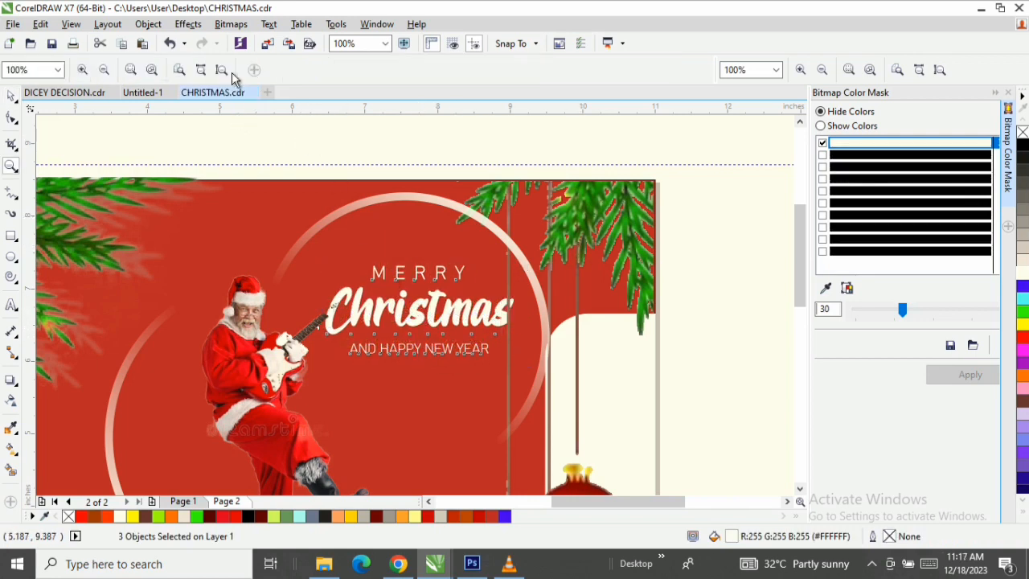
pyautogui.hotkey('shift', 'F4')
pyautogui.press('space')
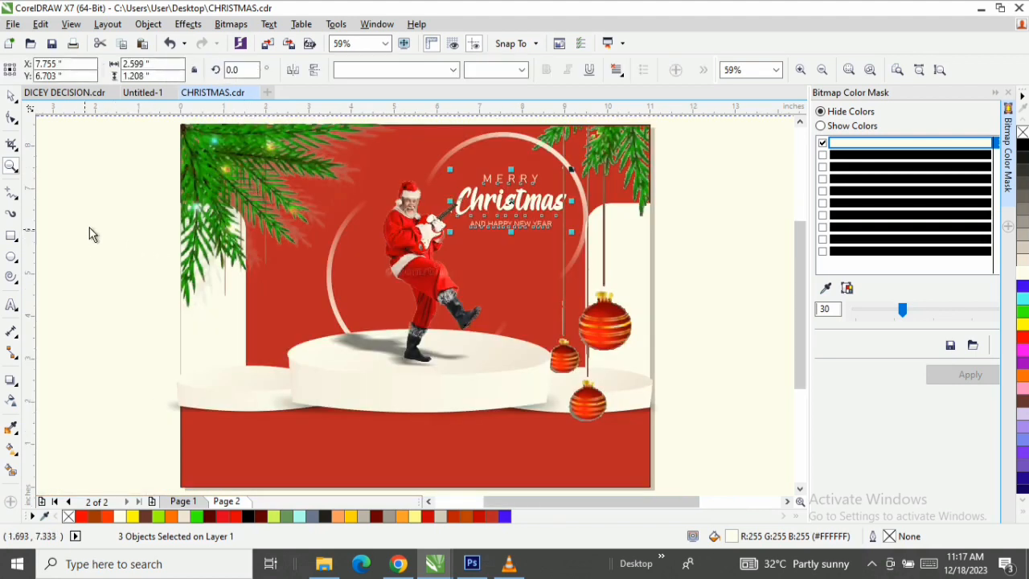
pyautogui.rightClick(89, 227)
pyautogui.click(114, 241)
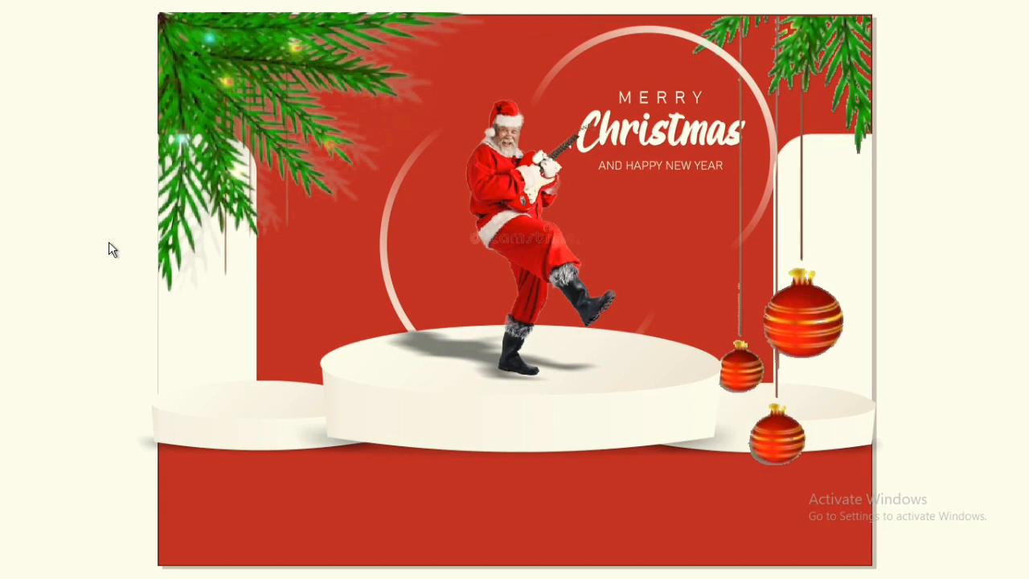
pyautogui.click(567, 285)
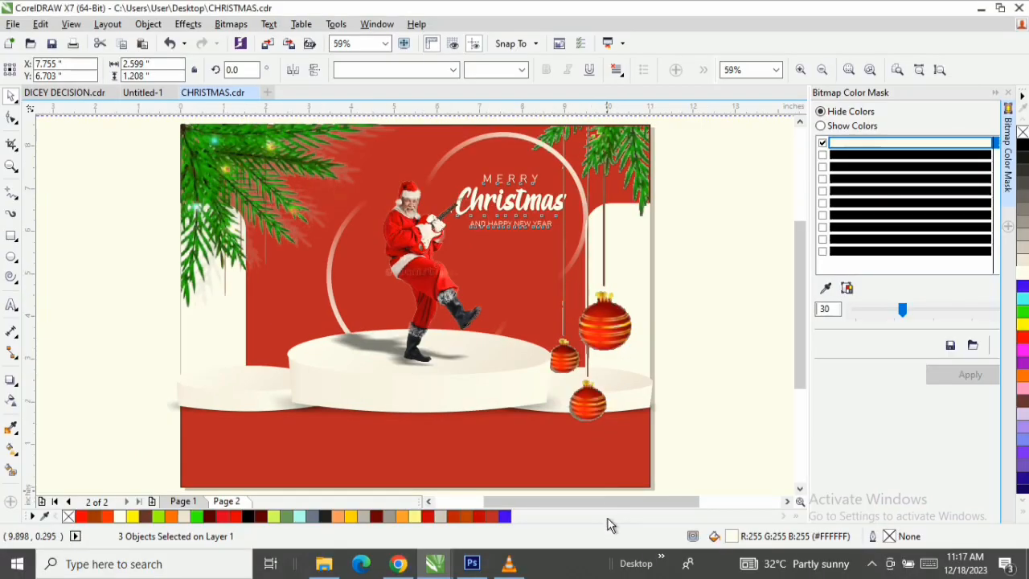
# Step: Try placing the gift sack image from beside the page on the left podium, scaled to about 76.5%
pyautogui.moveTo(609, 500); pyautogui.dragTo(647, 514)
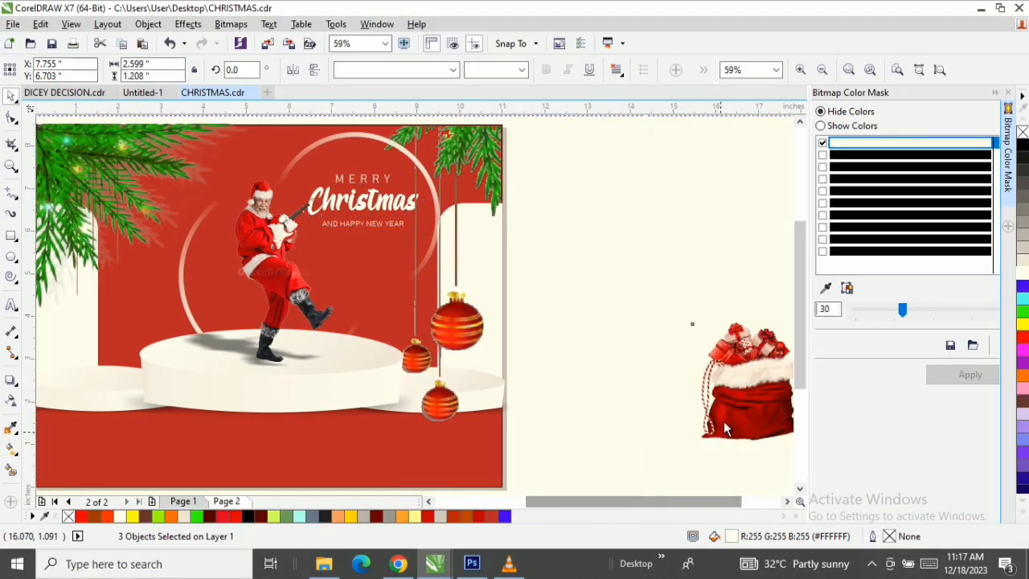
pyautogui.moveTo(723, 421); pyautogui.dragTo(571, 421)
pyautogui.moveTo(583, 504); pyautogui.dragTo(538, 501)
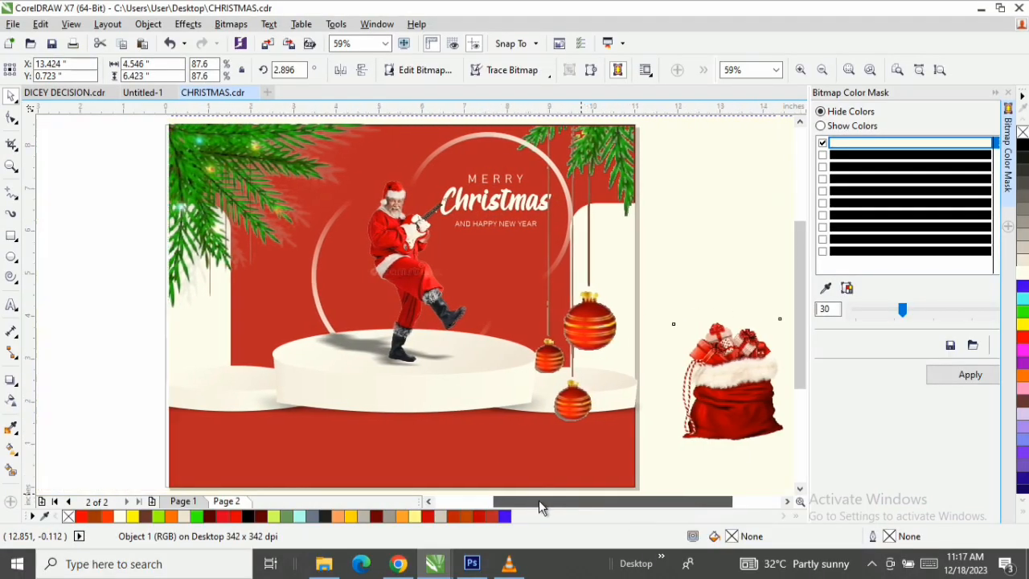
pyautogui.moveTo(689, 438); pyautogui.dragTo(245, 347)
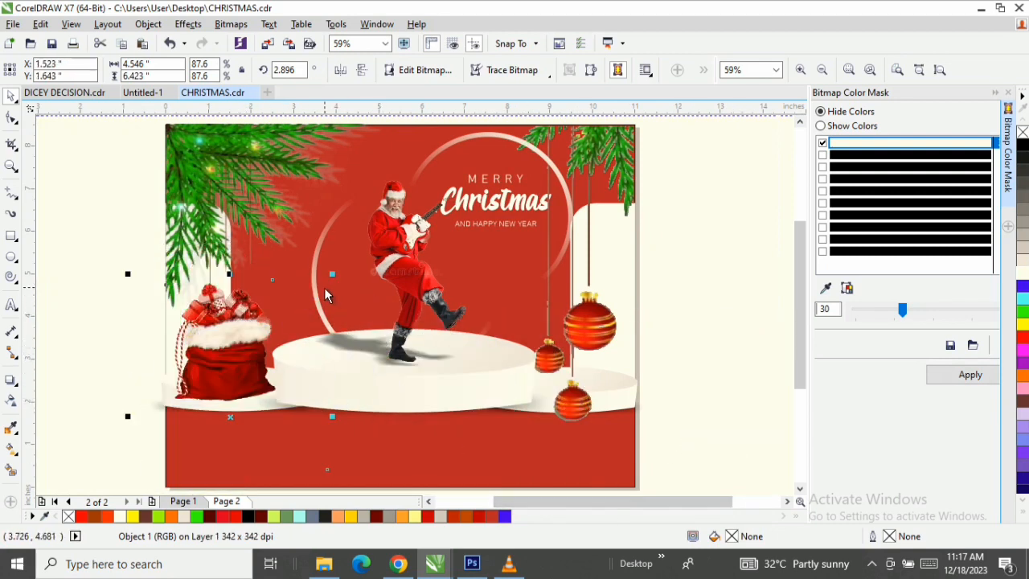
pyautogui.moveTo(335, 279); pyautogui.dragTo(323, 292)
pyautogui.moveTo(236, 352); pyautogui.dragTo(230, 333)
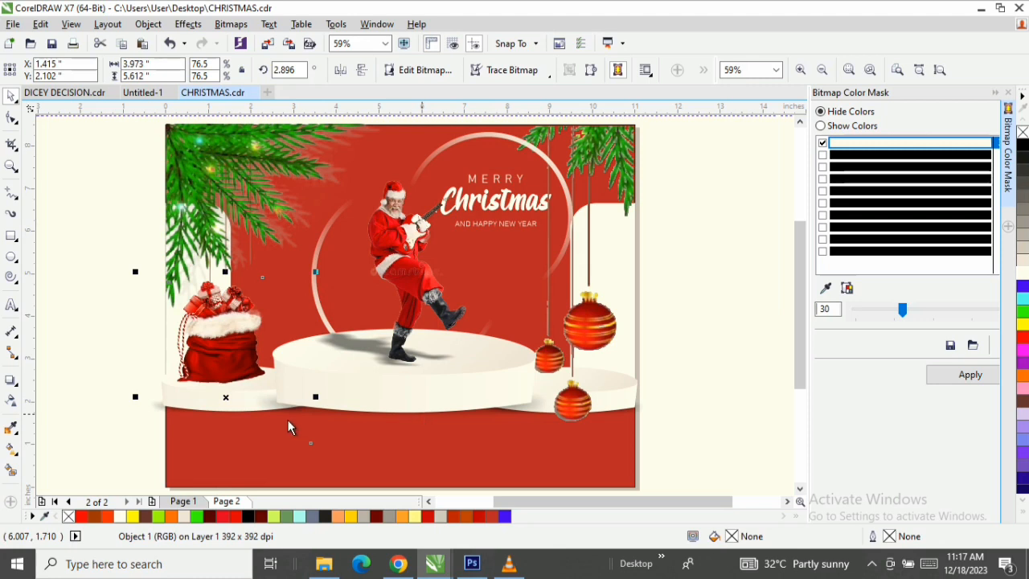
# Step: Delete the gift sack image from the left podium
pyautogui.press('F12')
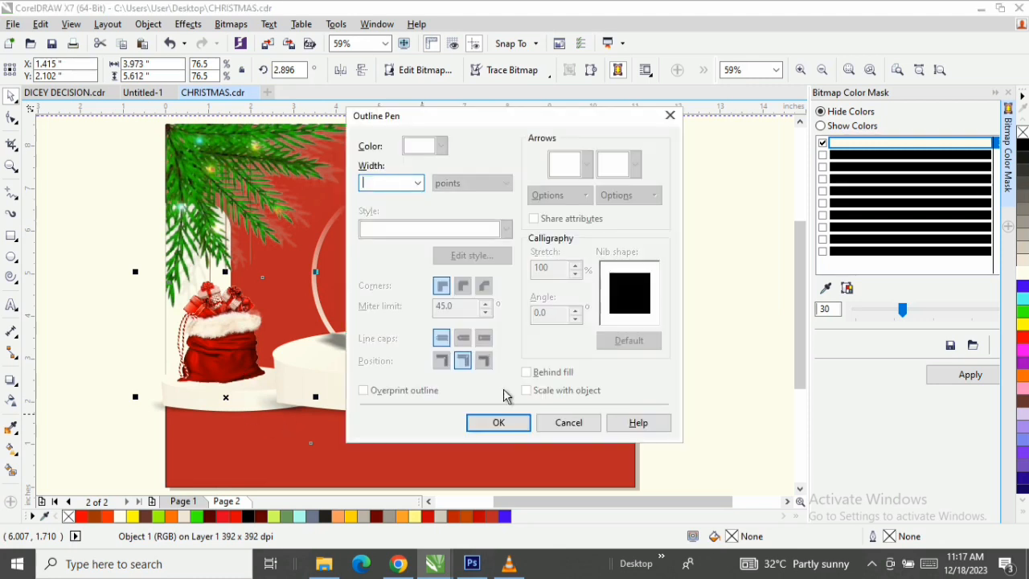
pyautogui.click(573, 423)
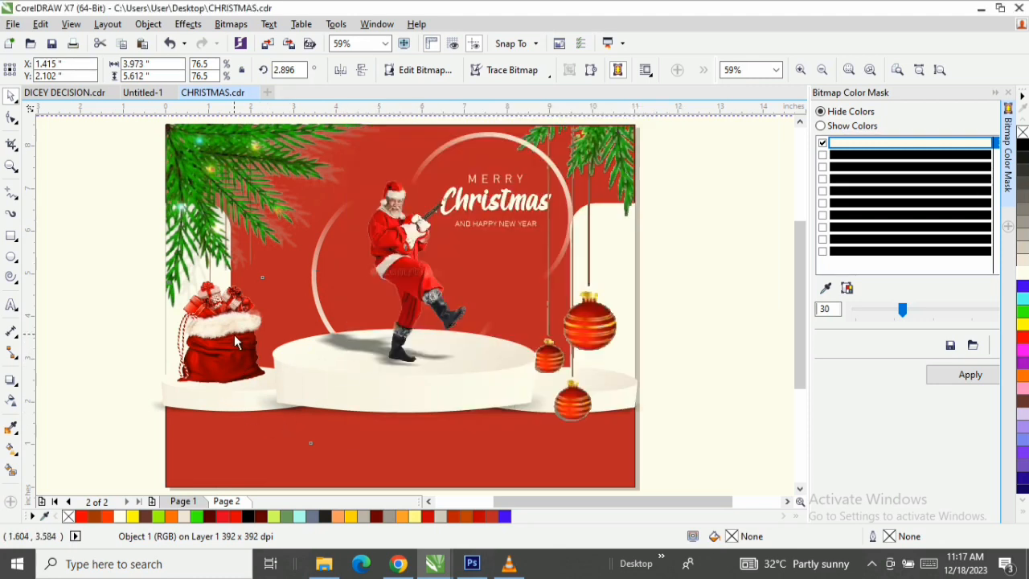
pyautogui.press('Delete')
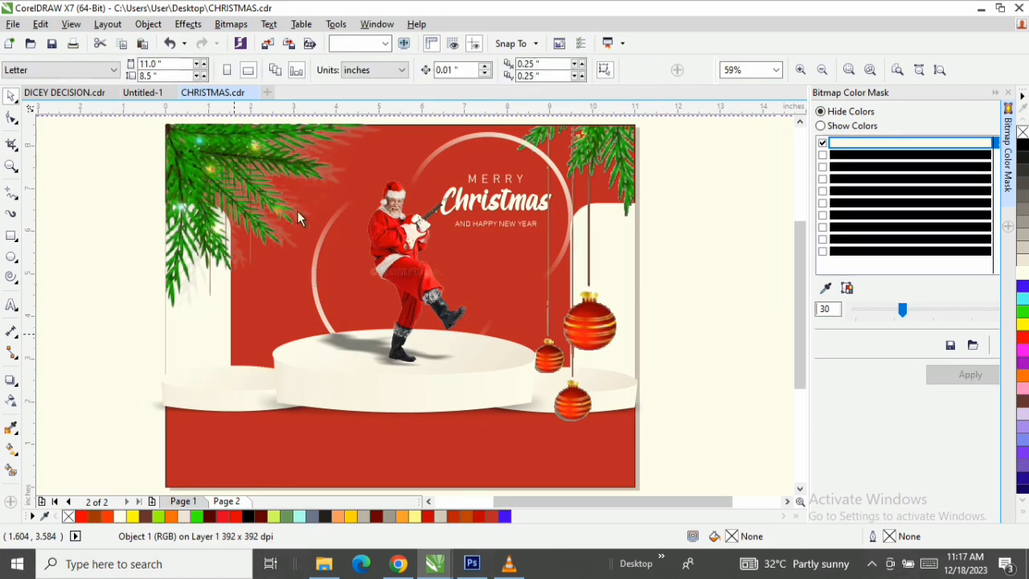
# Step: Examine the whole composition in full-screen preview
pyautogui.press('z')
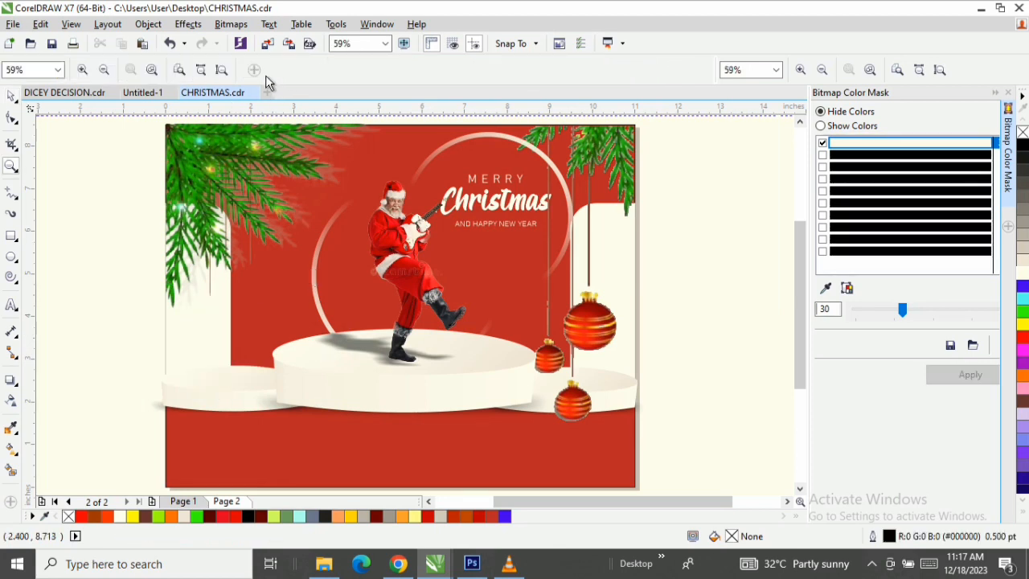
pyautogui.click(220, 70)
pyautogui.press('space')
pyautogui.rightClick(106, 184)
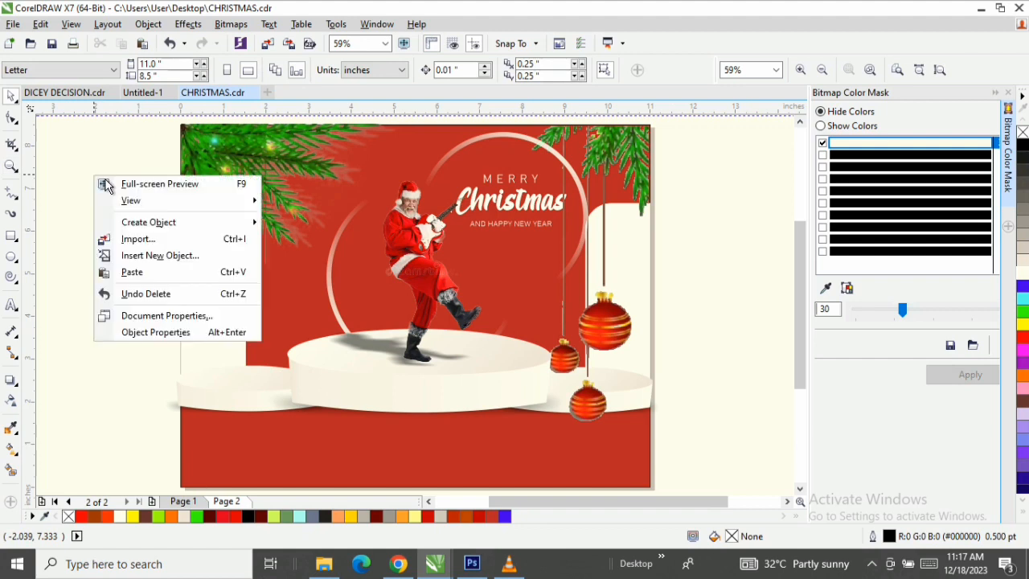
pyautogui.click(109, 184)
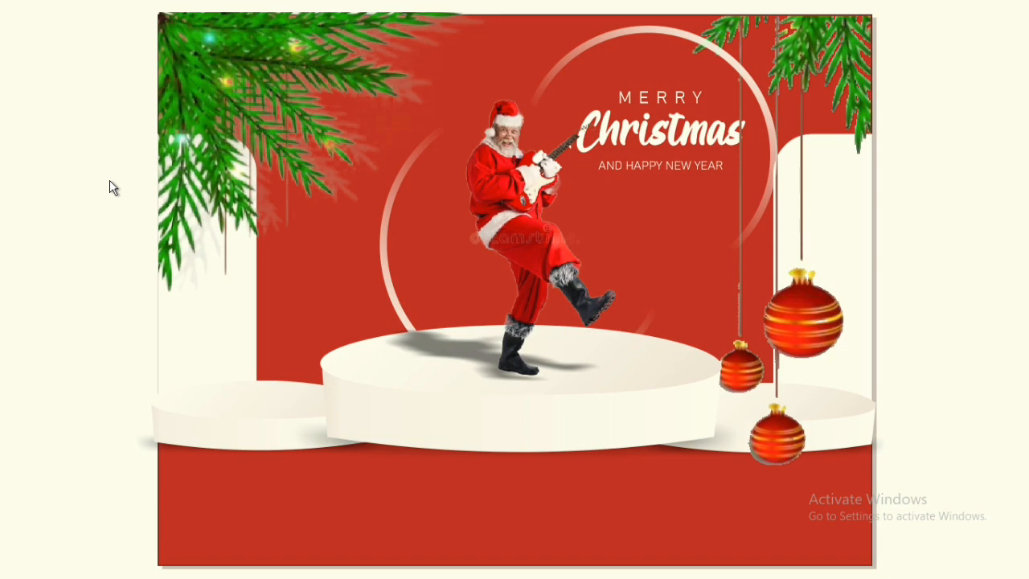
pyautogui.press('F9')
# Step: Bring the left podium in front of the middle podium and scale the hanging ornaments image to about 88.5%
pyautogui.click(248, 404)
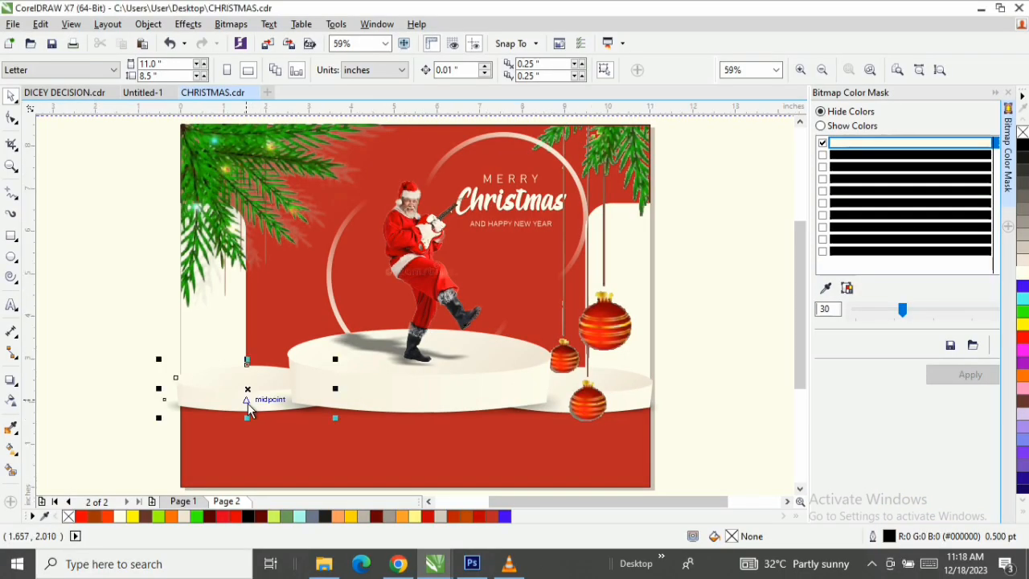
pyautogui.click(491, 445)
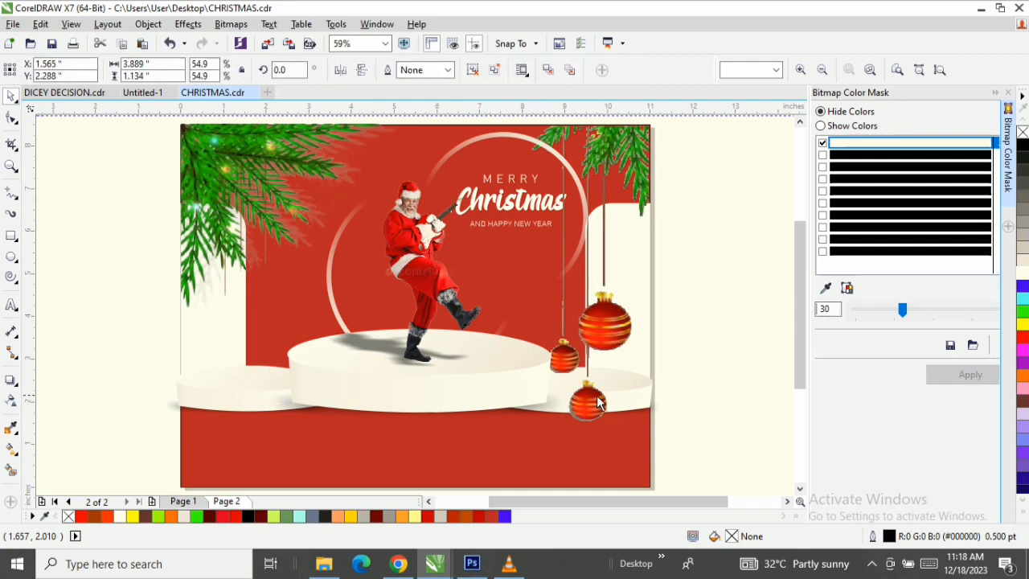
pyautogui.click(621, 396)
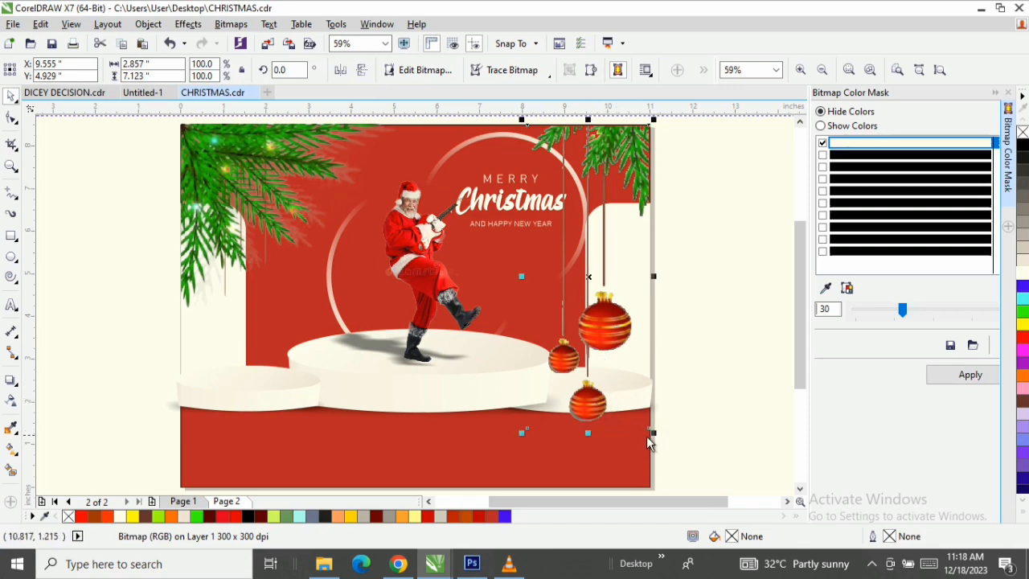
pyautogui.moveTo(652, 434); pyautogui.dragTo(644, 404)
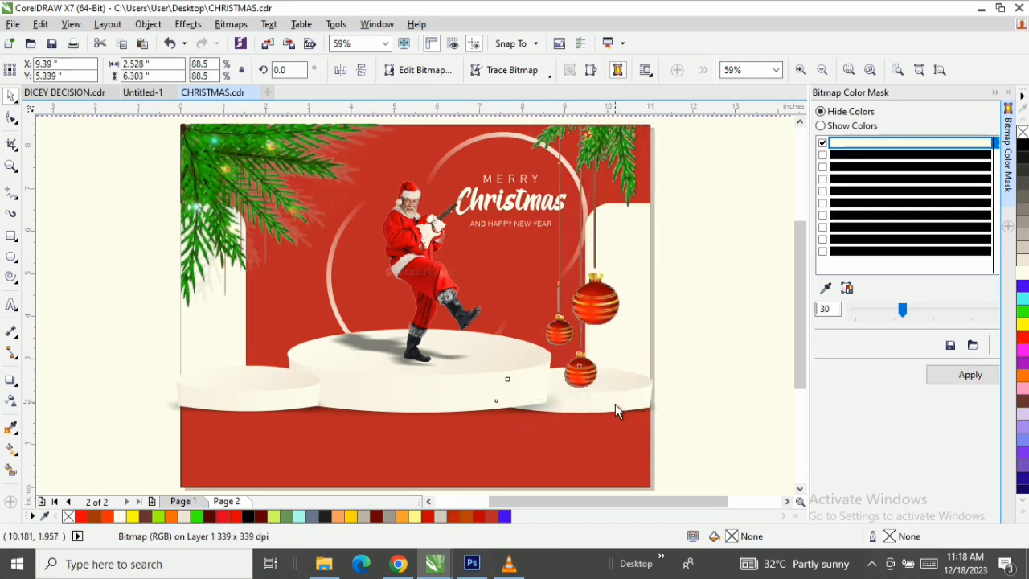
# Step: Bring the right podium in front of the middle podium, and stack the hanging ornaments image above it
pyautogui.click(610, 394)
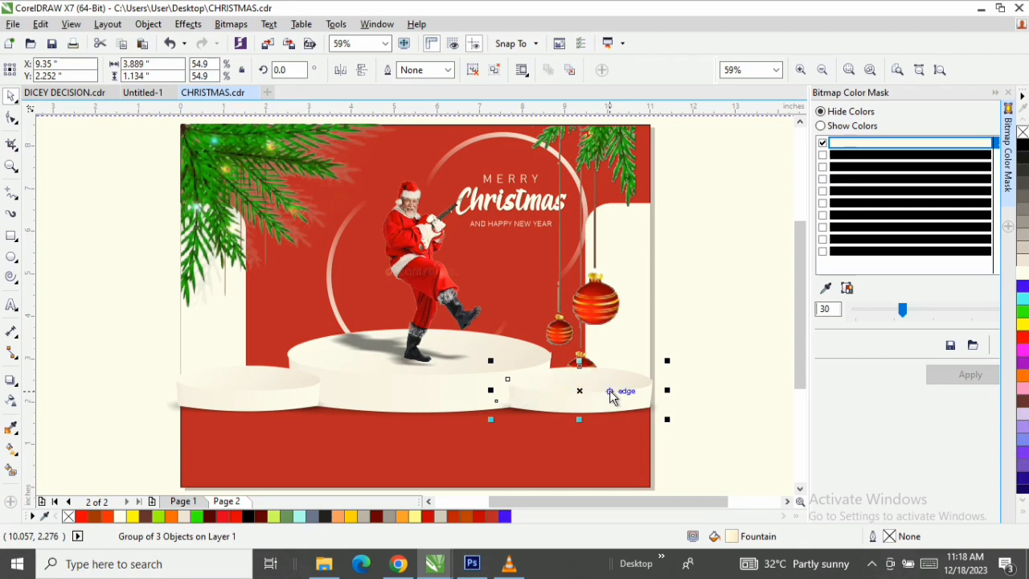
pyautogui.click(614, 401)
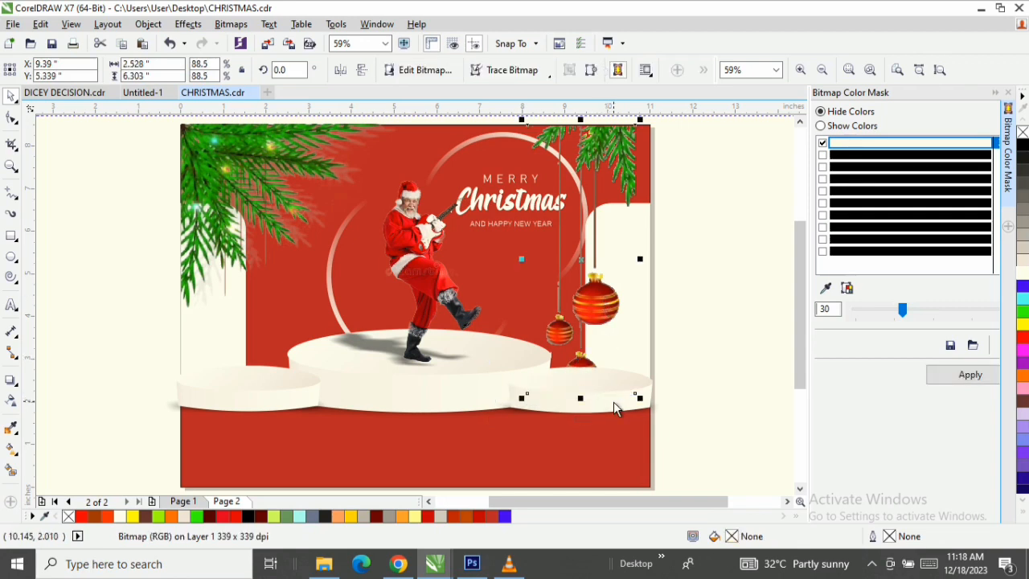
pyautogui.hotkey('shift', 'pageup')
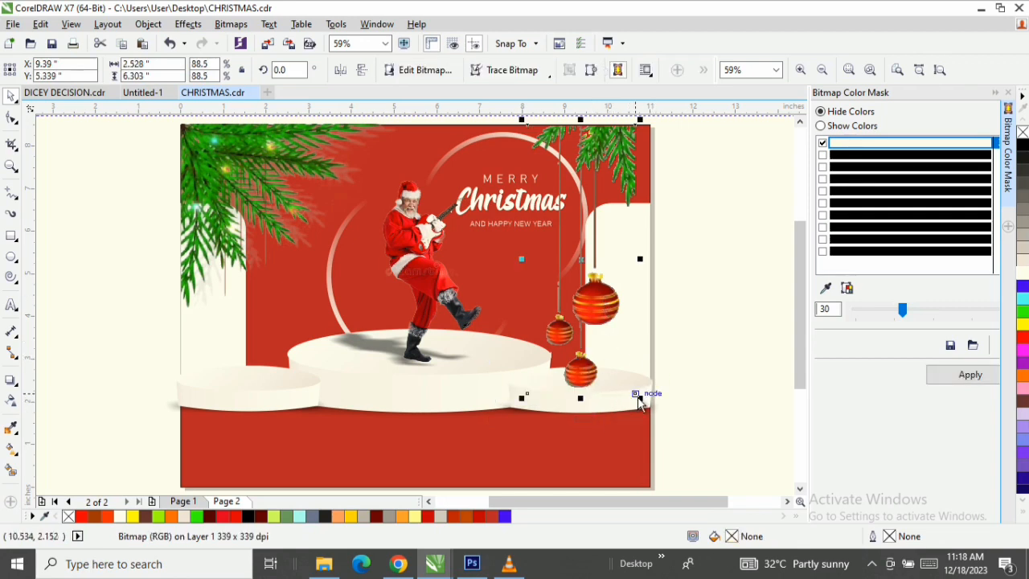
# Step: Scale the hanging ornaments image to about 82.4% so it hangs above the right podium, and check it in full-screen preview
pyautogui.moveTo(639, 400); pyautogui.dragTo(632, 380)
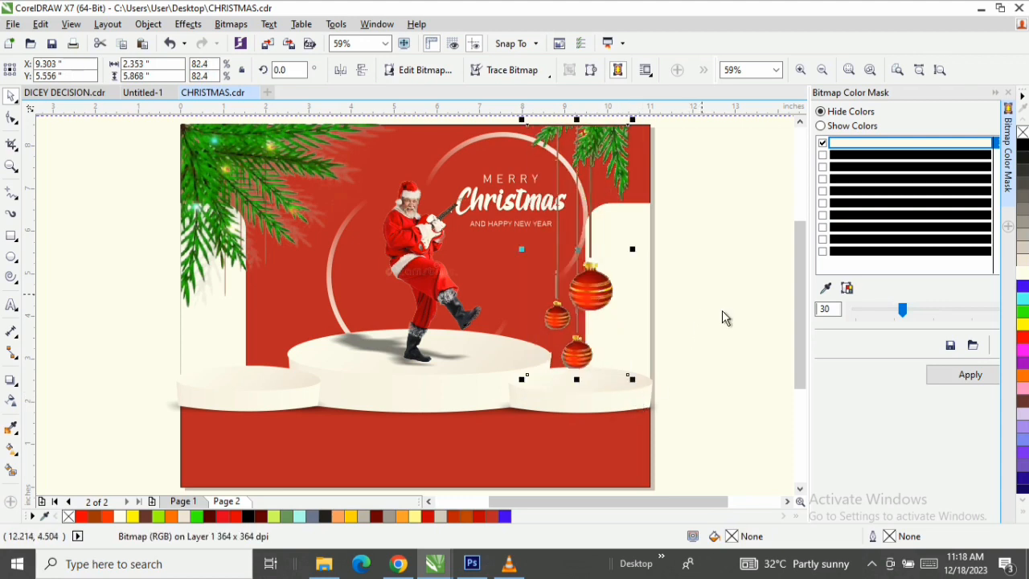
pyautogui.rightClick(702, 295)
pyautogui.click(724, 305)
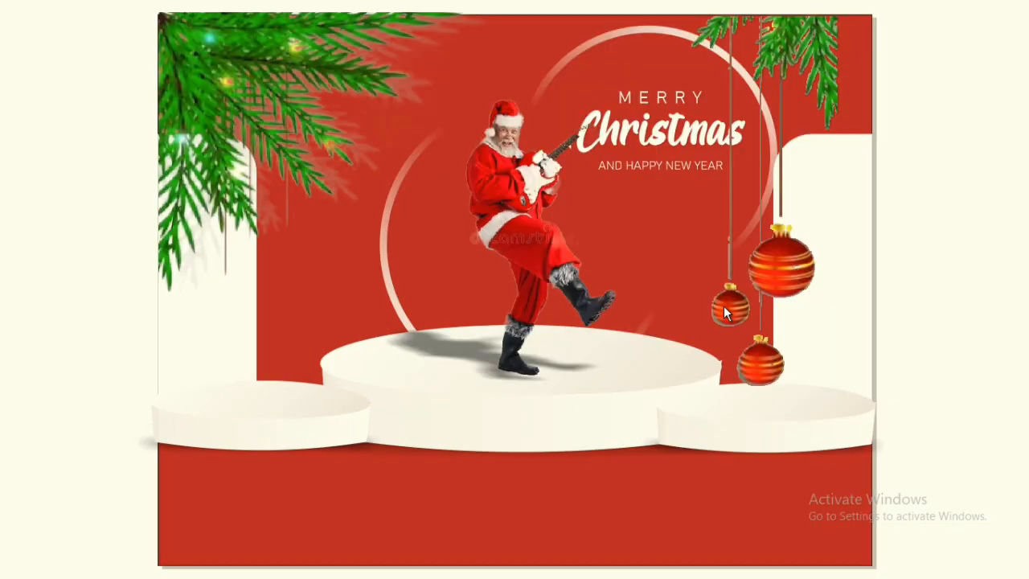